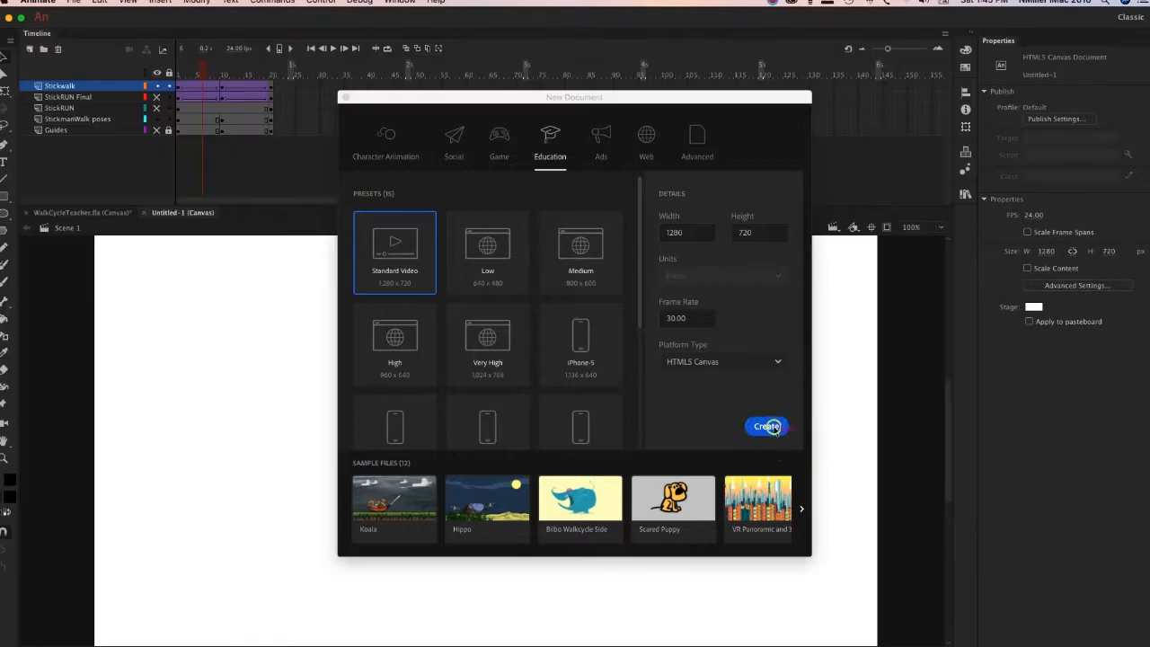
# Rename the new document's only layer to runtemplate.
pyautogui.press('super+minus')
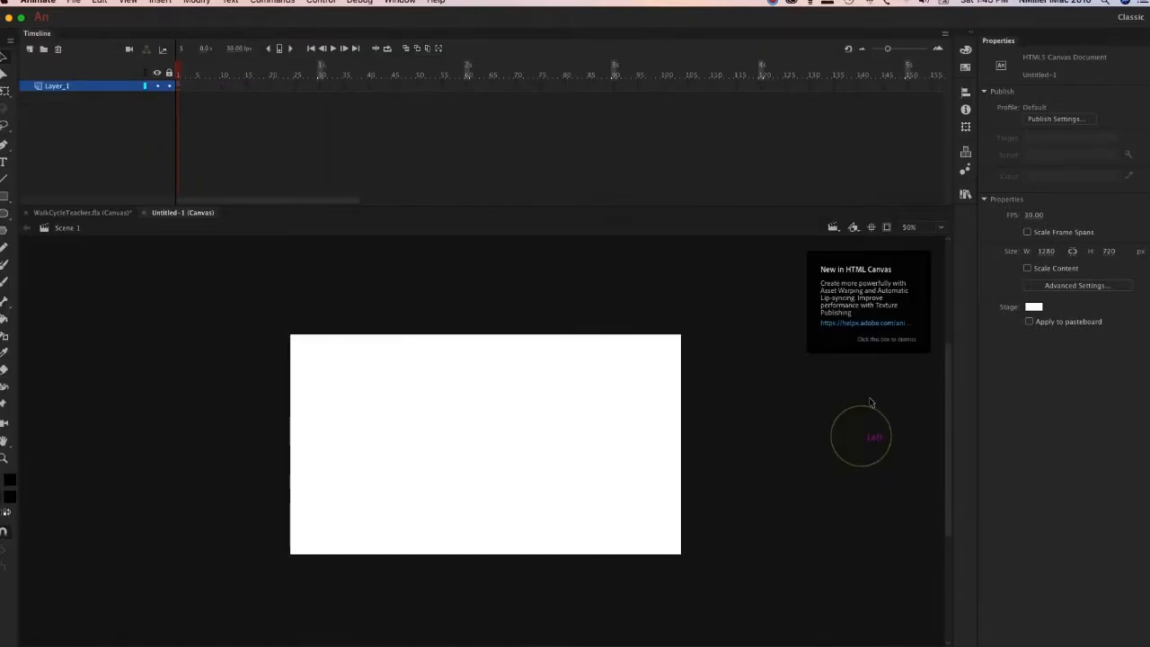
pyautogui.click(685, 337)
pyautogui.doubleClick(56, 87)
pyautogui.write('run')
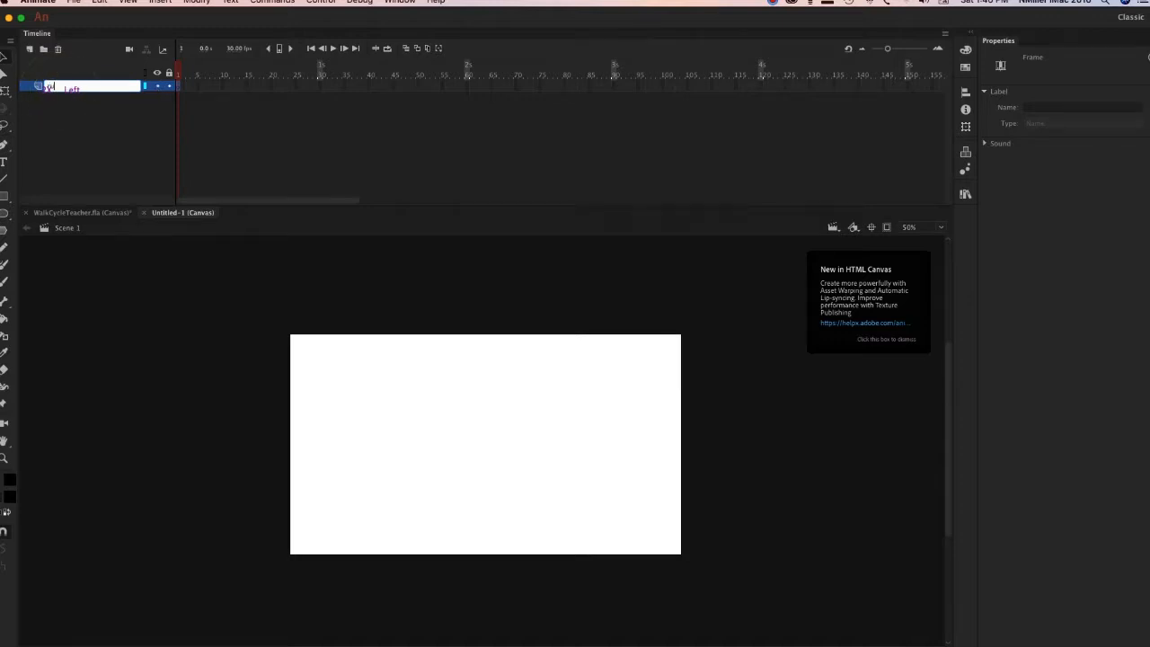
pyautogui.press('Return')
pyautogui.click(86, 94)
pyautogui.doubleClick(86, 89)
pyautogui.click(86, 88)
pyautogui.write('tem')
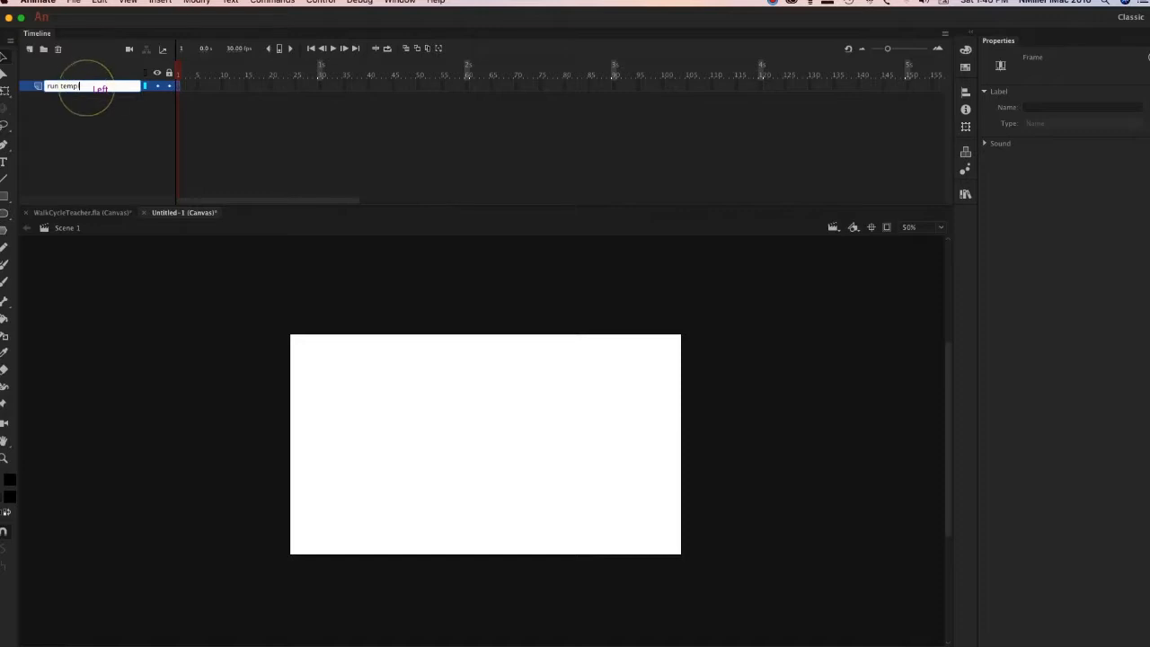
pyautogui.write('plate')
pyautogui.press('Return')
pyautogui.click(547, 402)
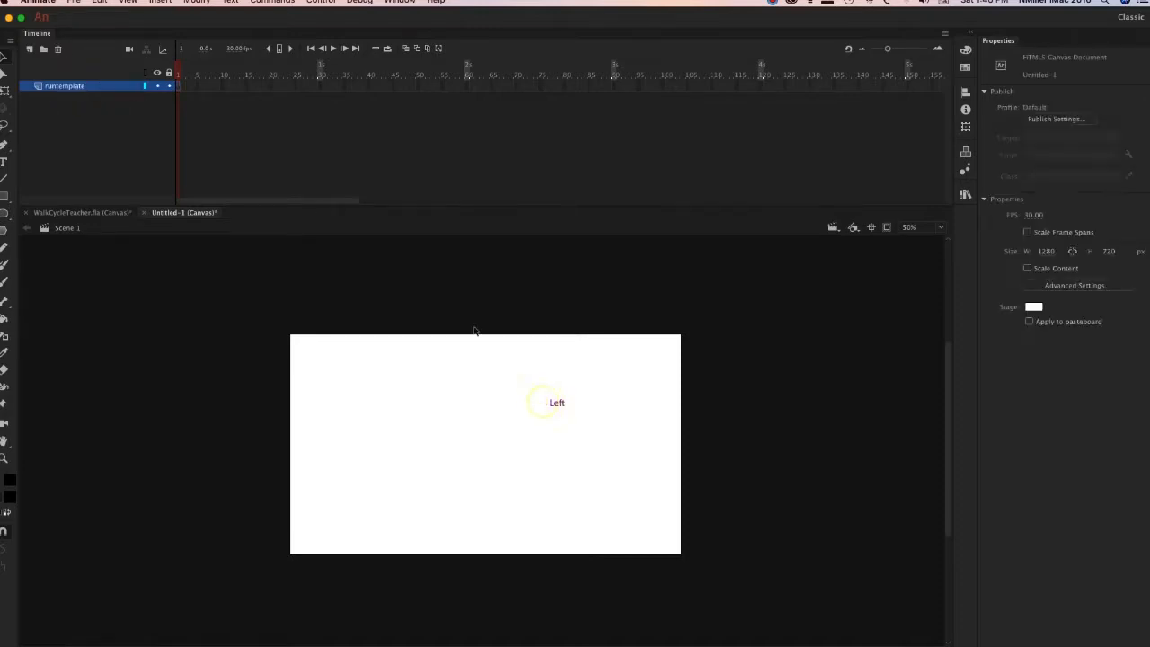
# Import the run template JPEG from the Desktop into the document's library.
pyautogui.click(74, 2)
pyautogui.moveTo(90, 162)
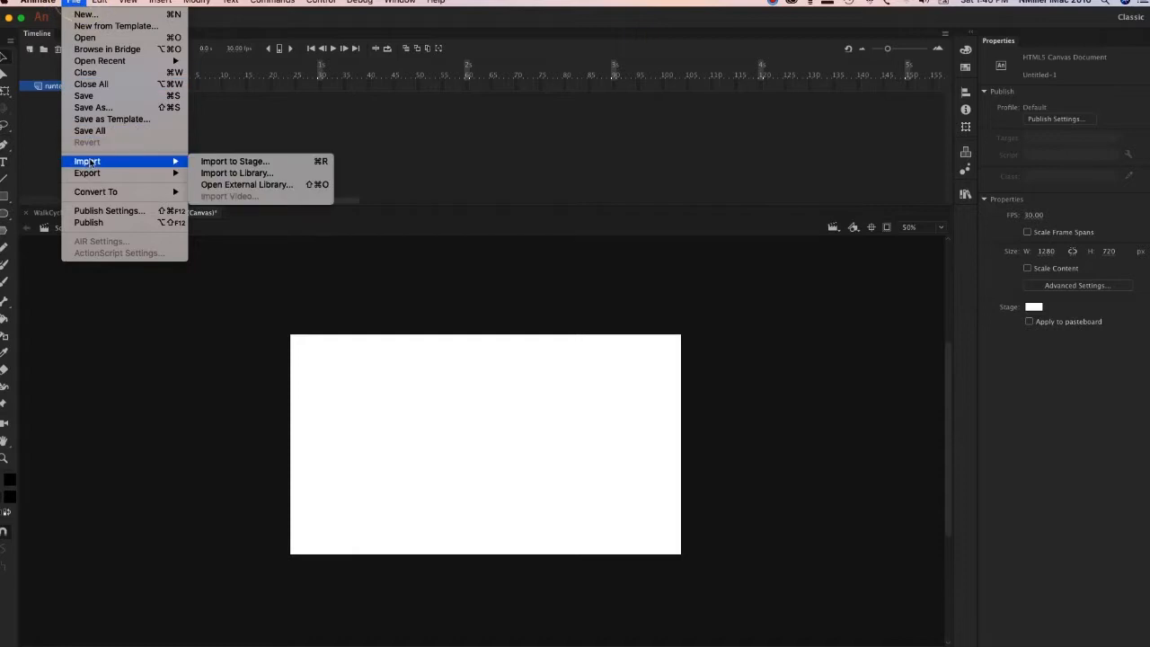
pyautogui.click(280, 173)
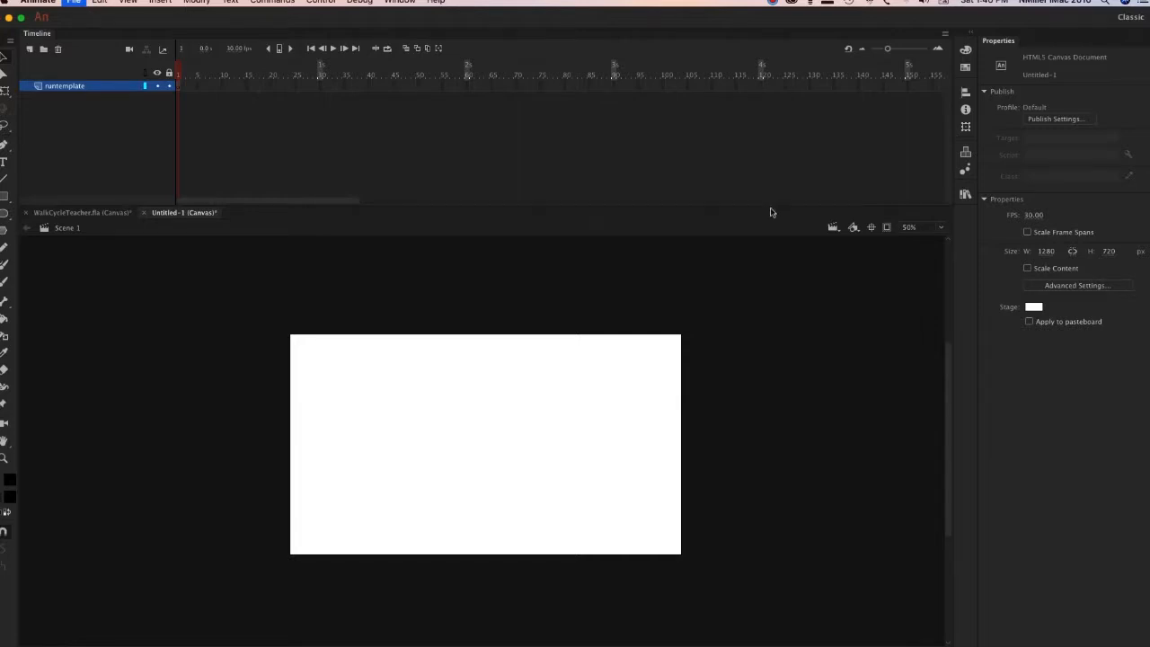
pyautogui.click(776, 2)
pyautogui.click(783, 36)
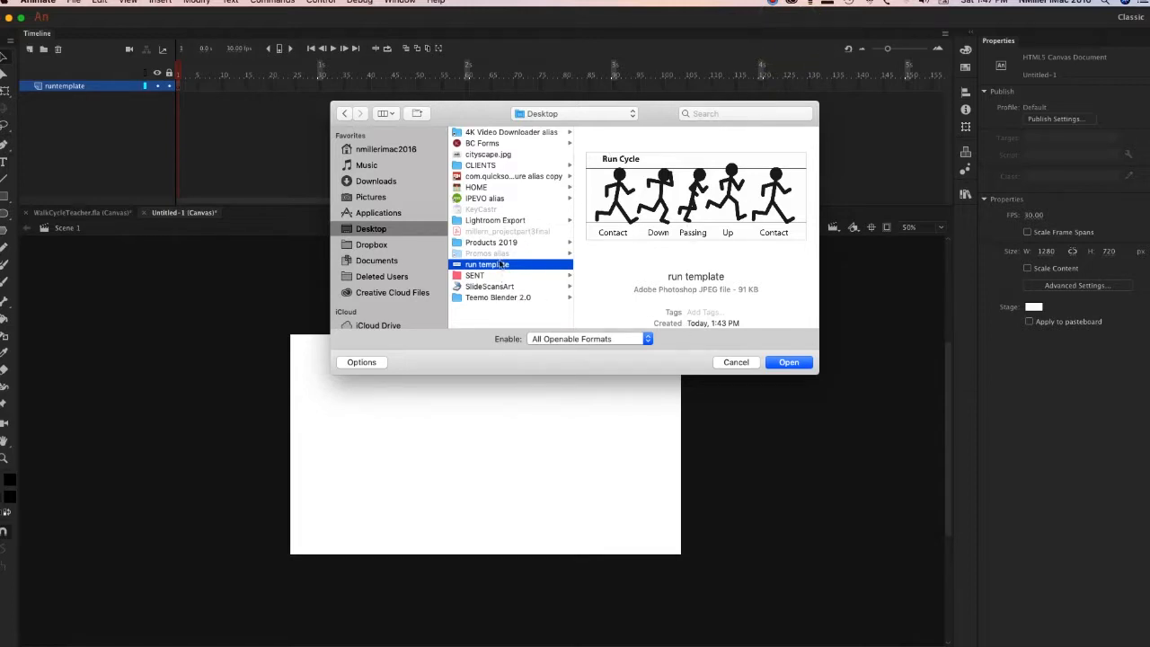
pyautogui.click(791, 362)
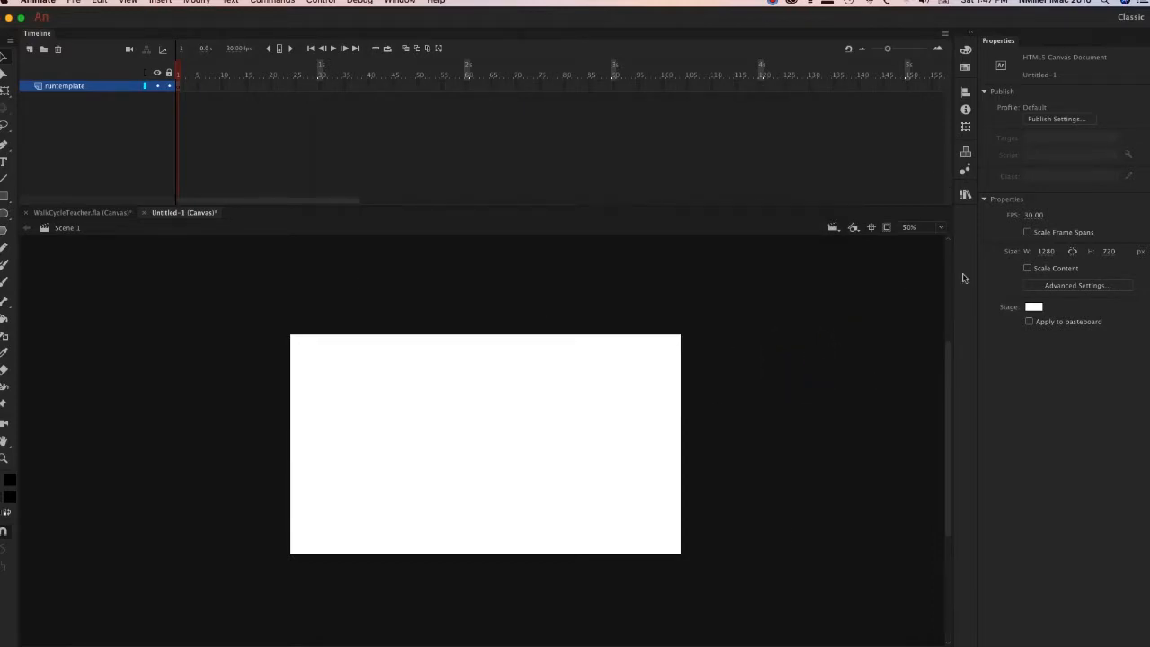
# Place the run template.jpg image from the library on the stage.
pyautogui.click(966, 196)
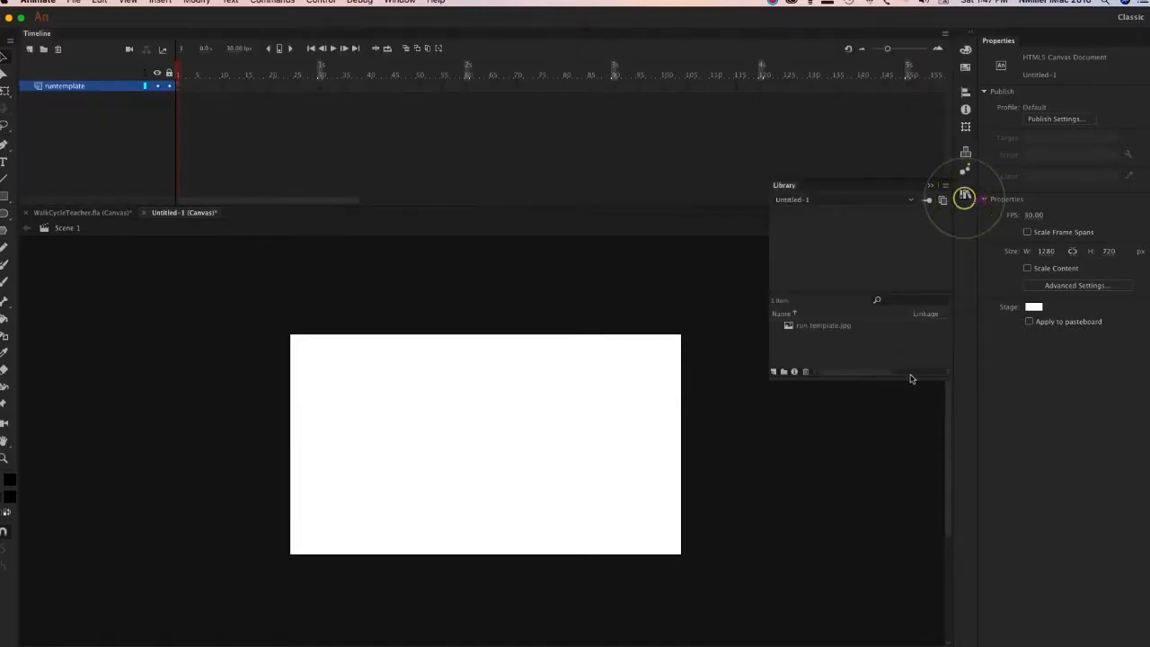
pyautogui.click(843, 327)
pyautogui.moveTo(817, 332); pyautogui.dragTo(525, 429)
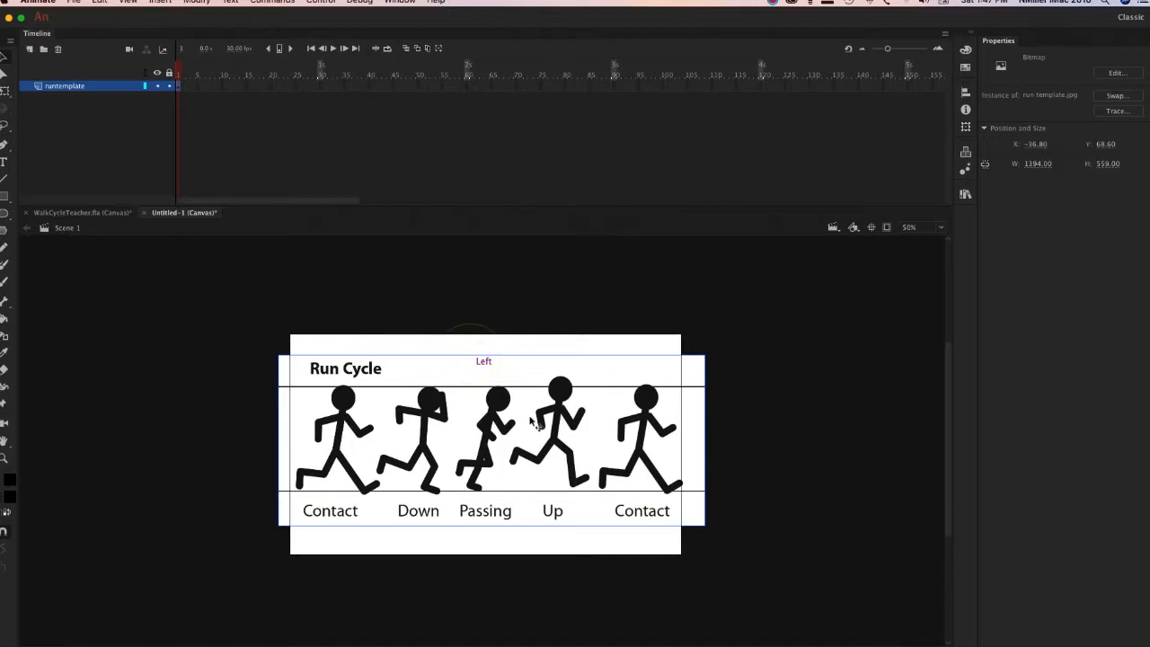
# Scale the run cycle image down slightly to about 1366 × 547 px and reposition it so all five poses fit the stage.
pyautogui.moveTo(706, 526)
pyautogui.mouseDown()
pyautogui.moveTo(676, 506)
pyautogui.moveTo(703, 523)
pyautogui.mouseUp()
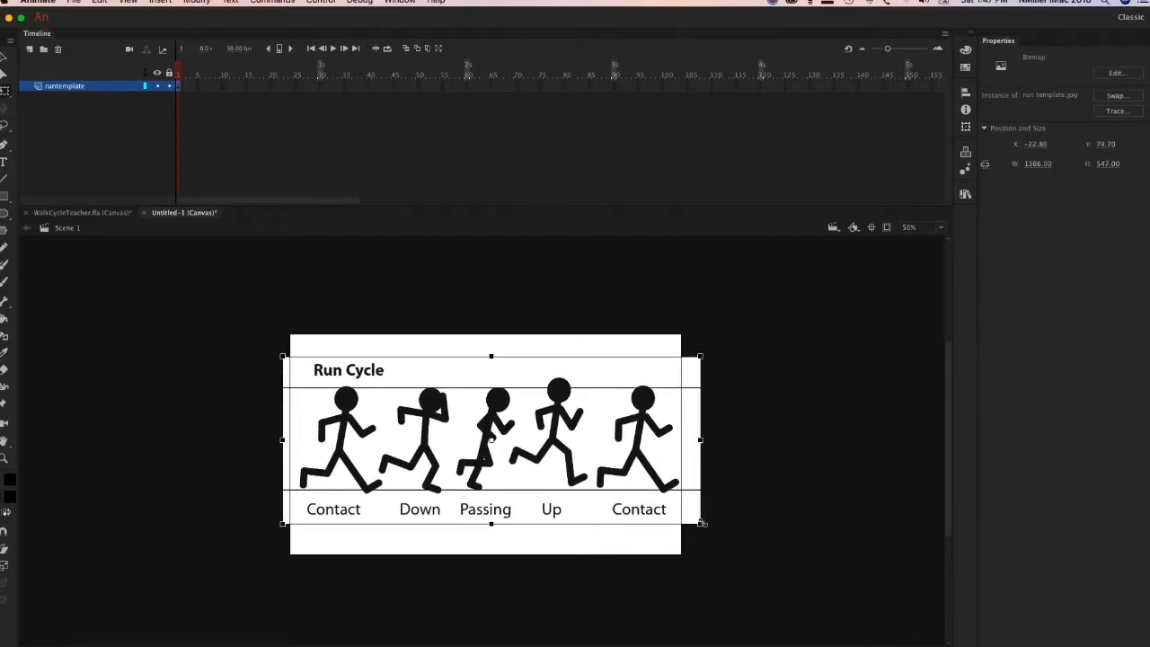
pyautogui.moveTo(663, 474)
pyautogui.mouseDown()
pyautogui.moveTo(646, 477)
pyautogui.moveTo(658, 476)
pyautogui.mouseUp()
pyautogui.click(805, 444)
pyautogui.click(316, 441)
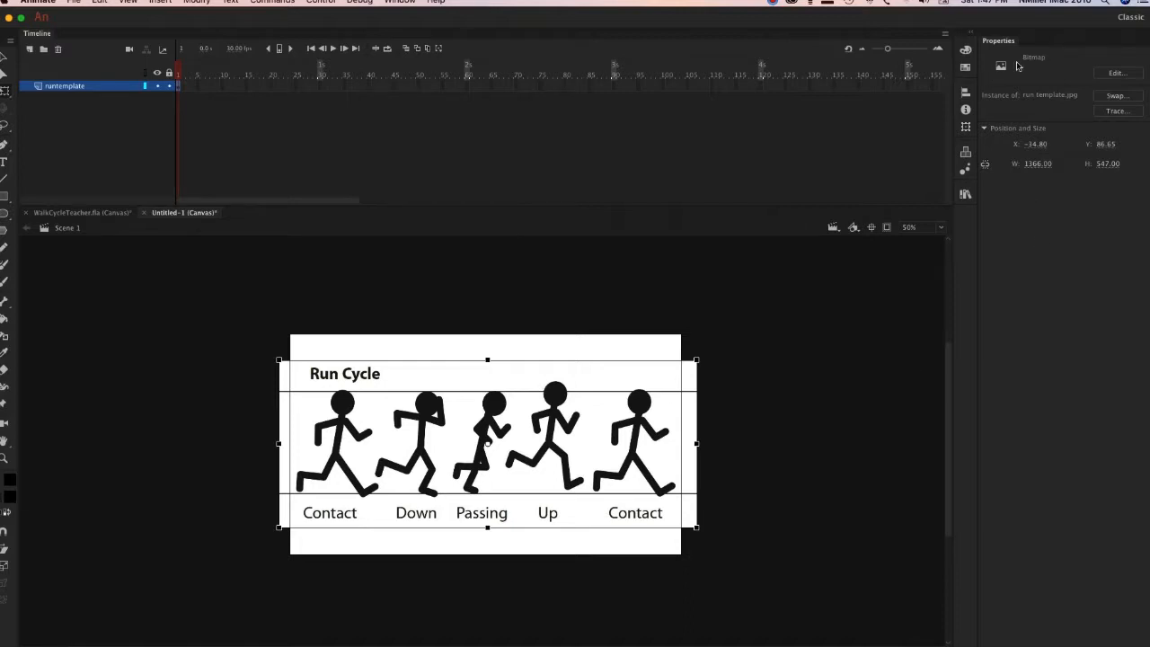
pyautogui.click(869, 409)
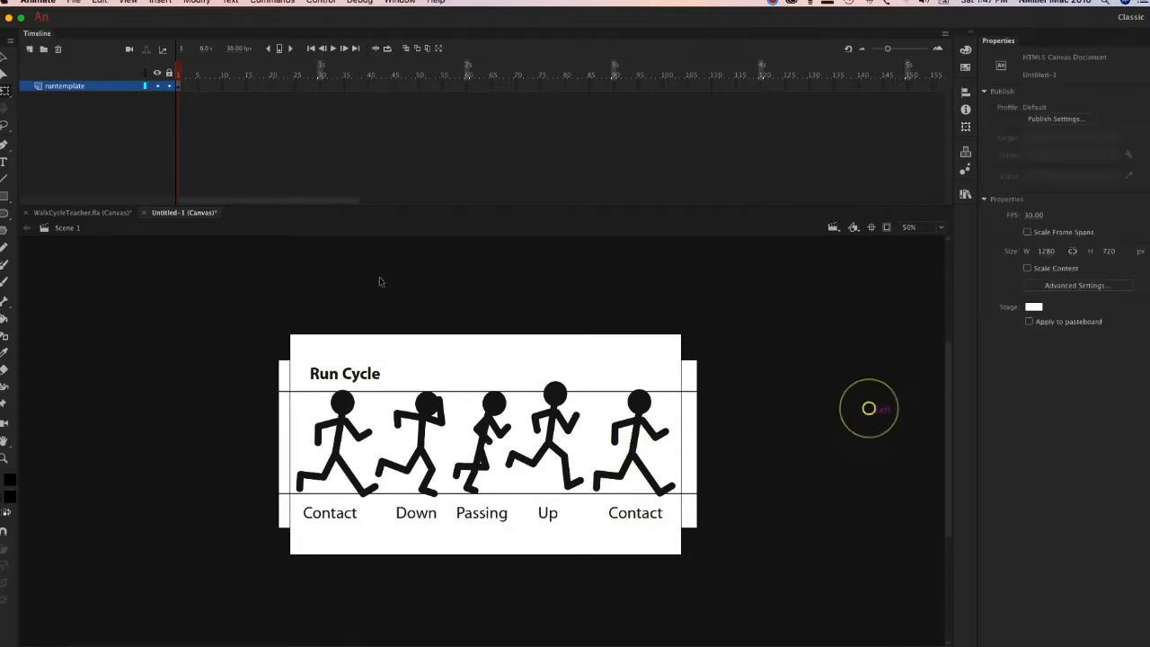
# Convert the run cycle image to a Graphic symbol named runtemplate and set its alpha to 28%.
pyautogui.click(557, 403)
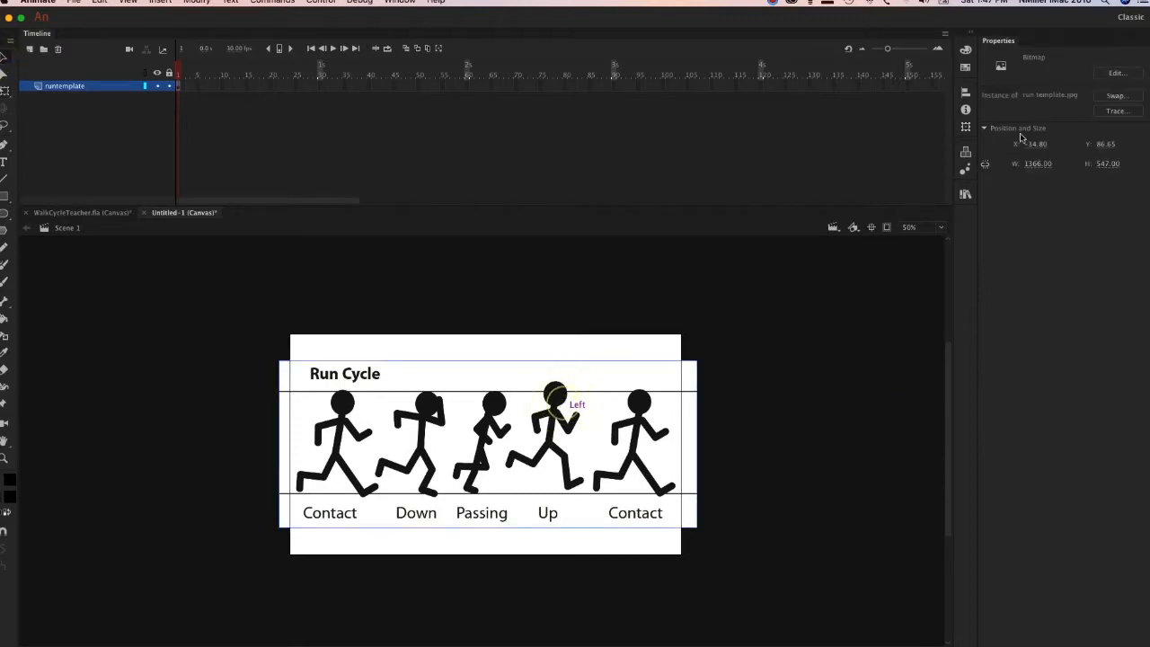
pyautogui.rightClick(558, 440)
pyautogui.click(629, 600)
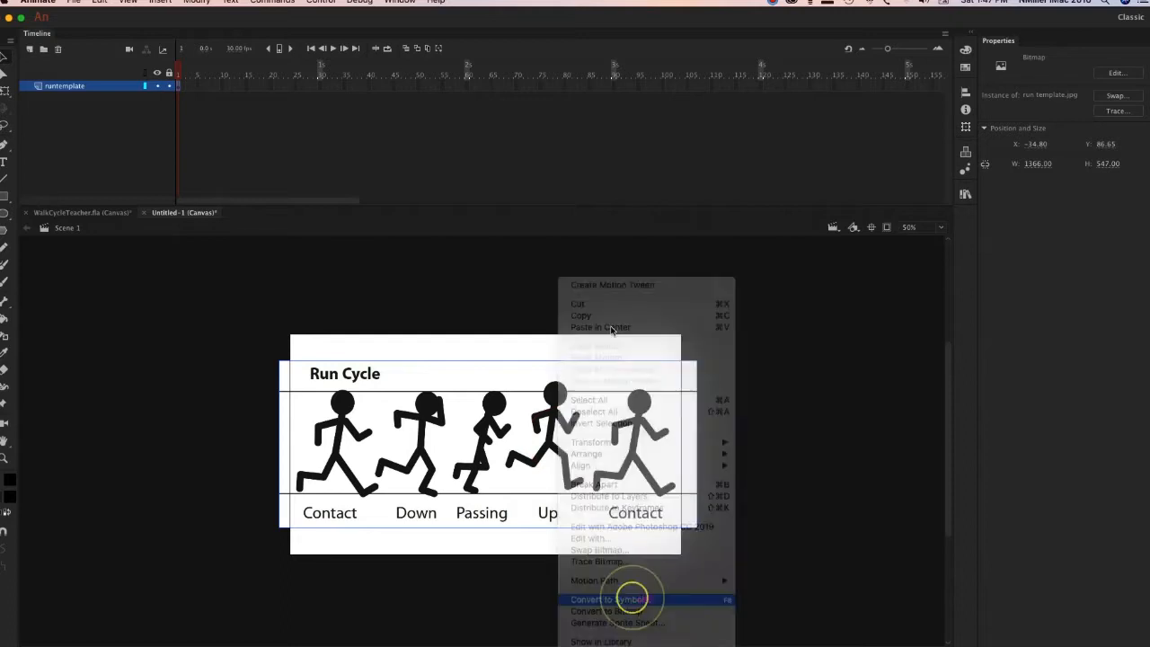
pyautogui.write('runtemplate')
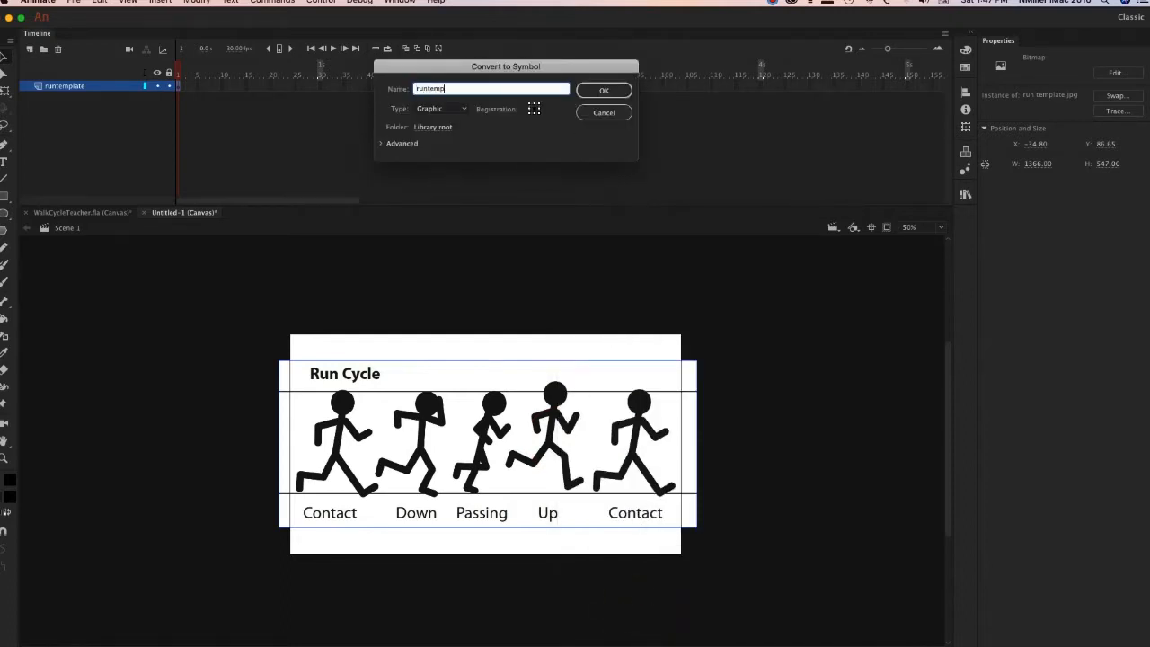
pyautogui.click(614, 89)
pyautogui.click(1064, 196)
pyautogui.click(1066, 262)
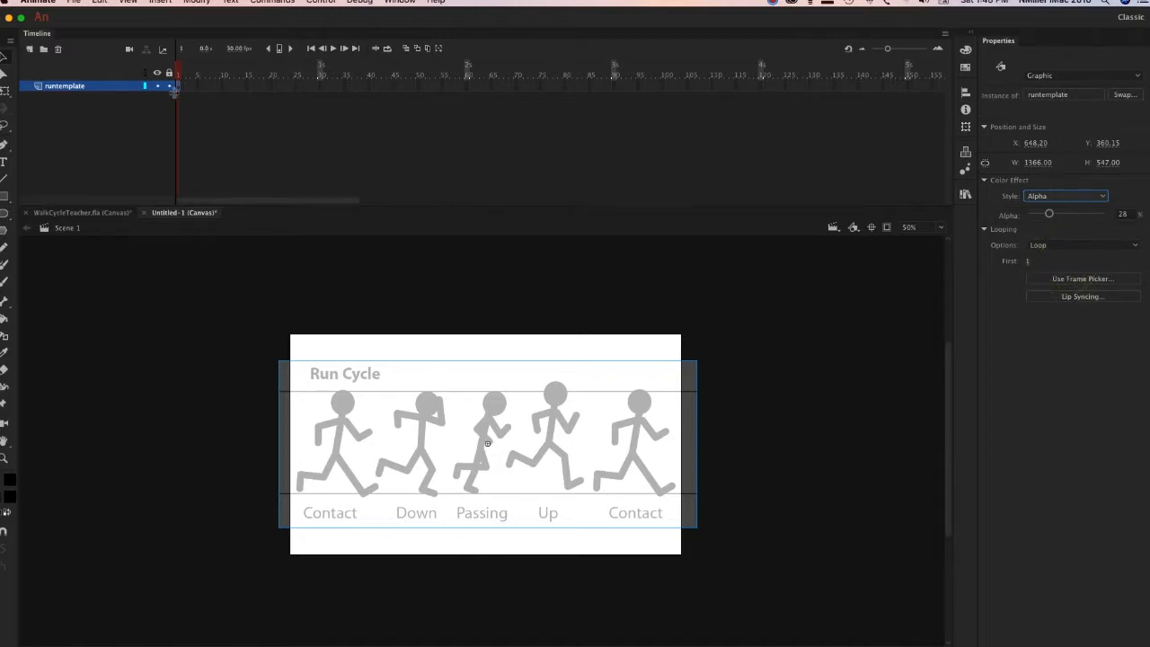
# Lock the runtemplate layer and add a new layer named stickfigure above it.
pyautogui.click(168, 87)
pyautogui.click(104, 137)
pyautogui.click(29, 49)
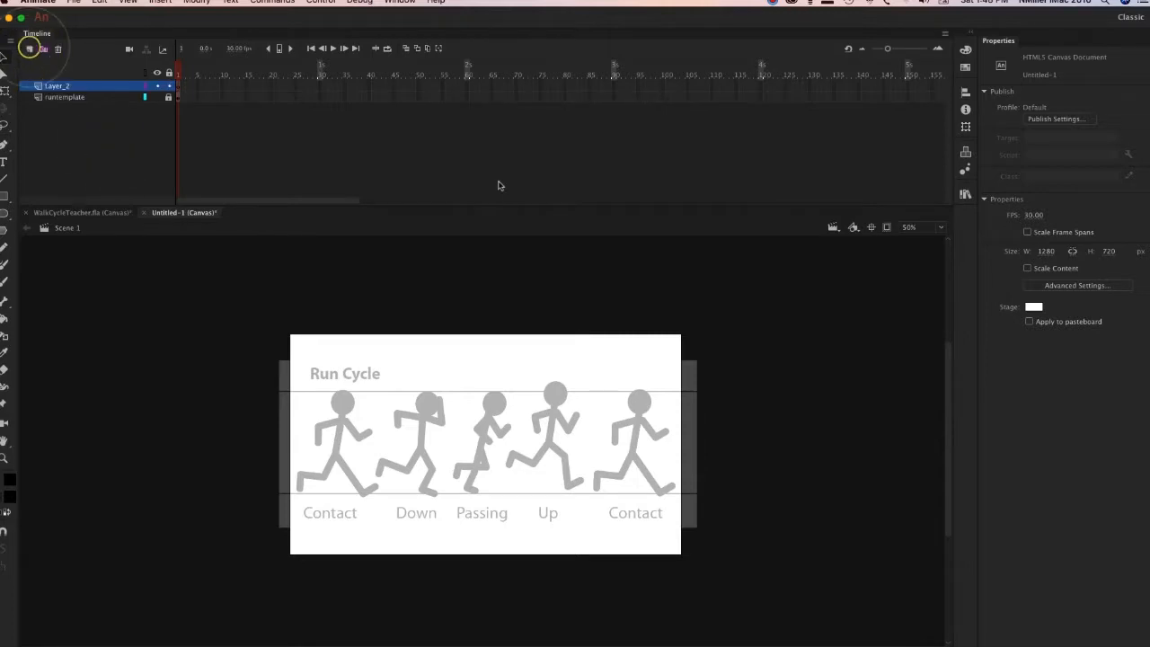
pyautogui.doubleClick(63, 85)
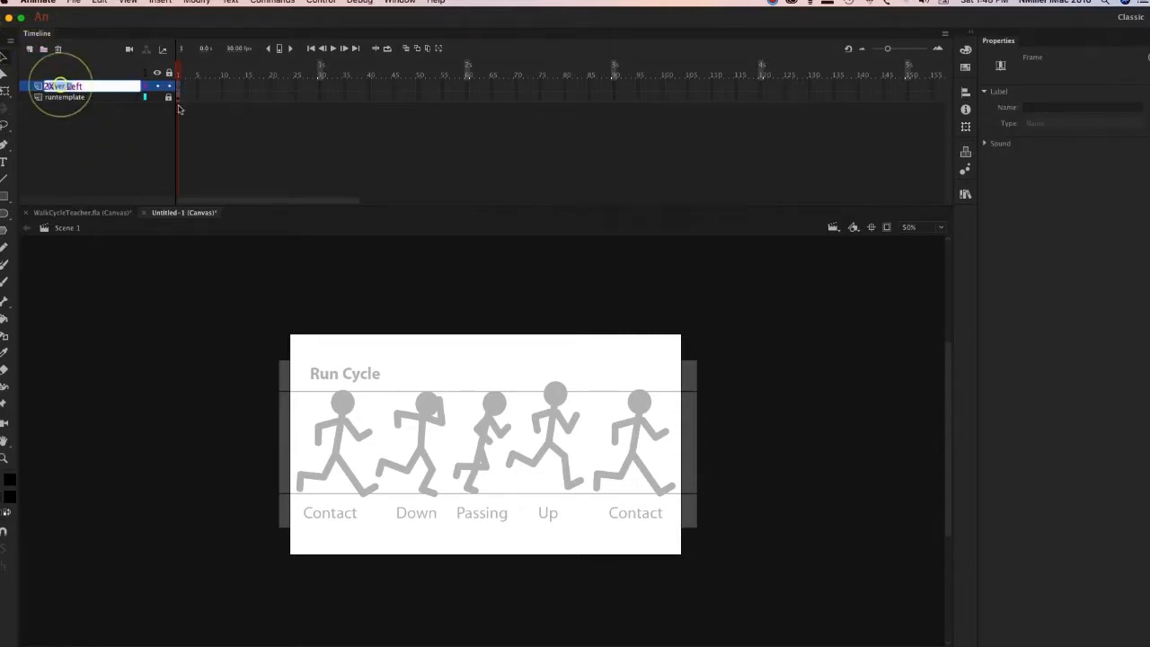
pyautogui.write('stickfigure')
pyautogui.press('Return')
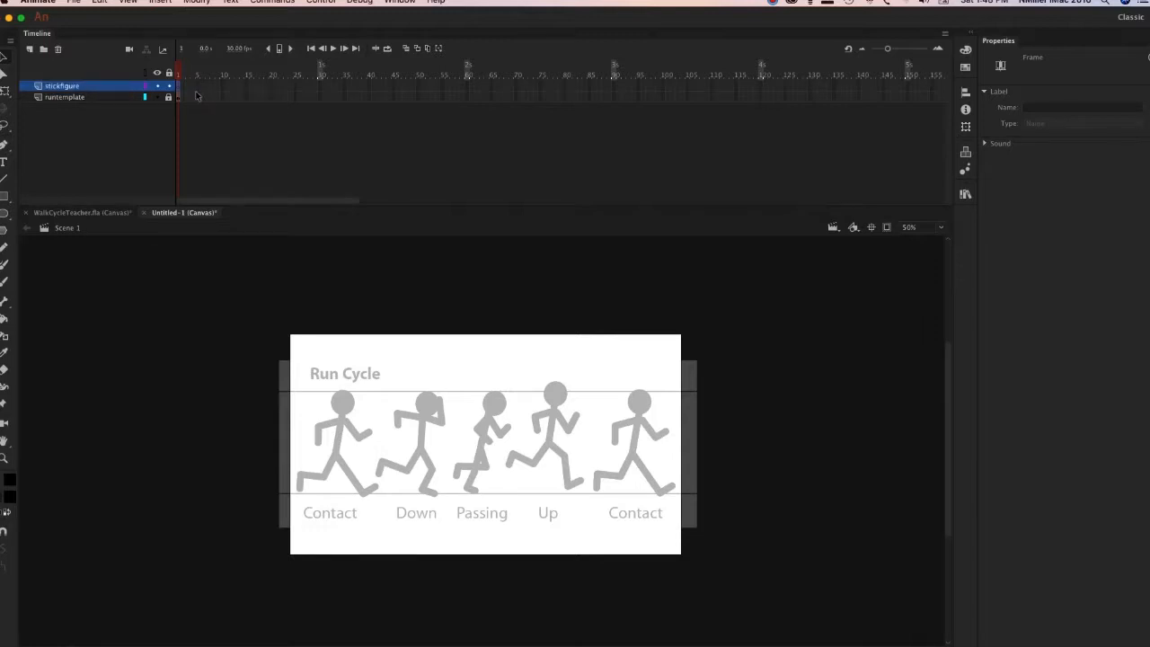
# Draw an oval about 77 × 74 px over the head of the first Contact pose.
pyautogui.click(4, 213)
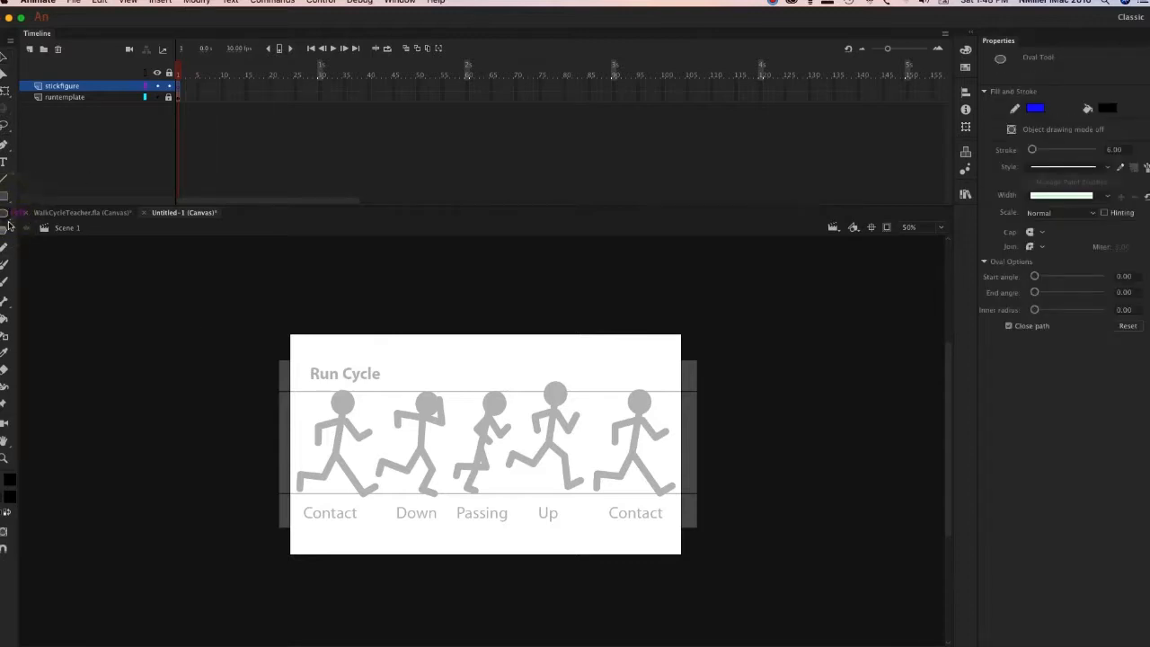
pyautogui.press('super+=')
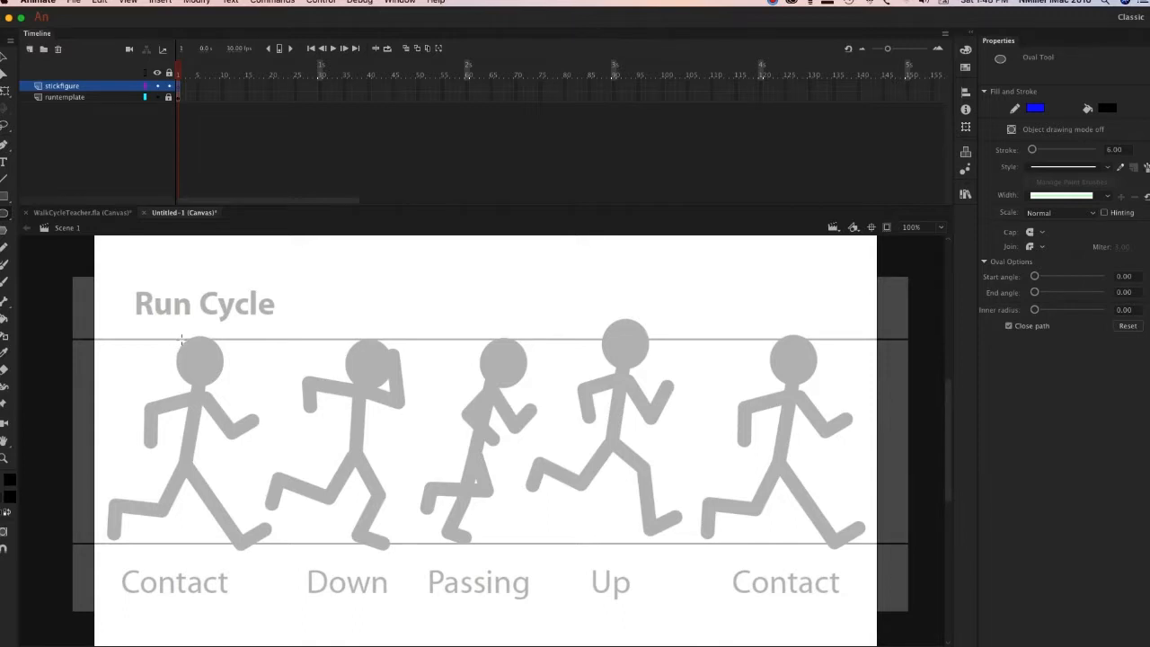
pyautogui.moveTo(176, 339); pyautogui.dragTo(223, 387)
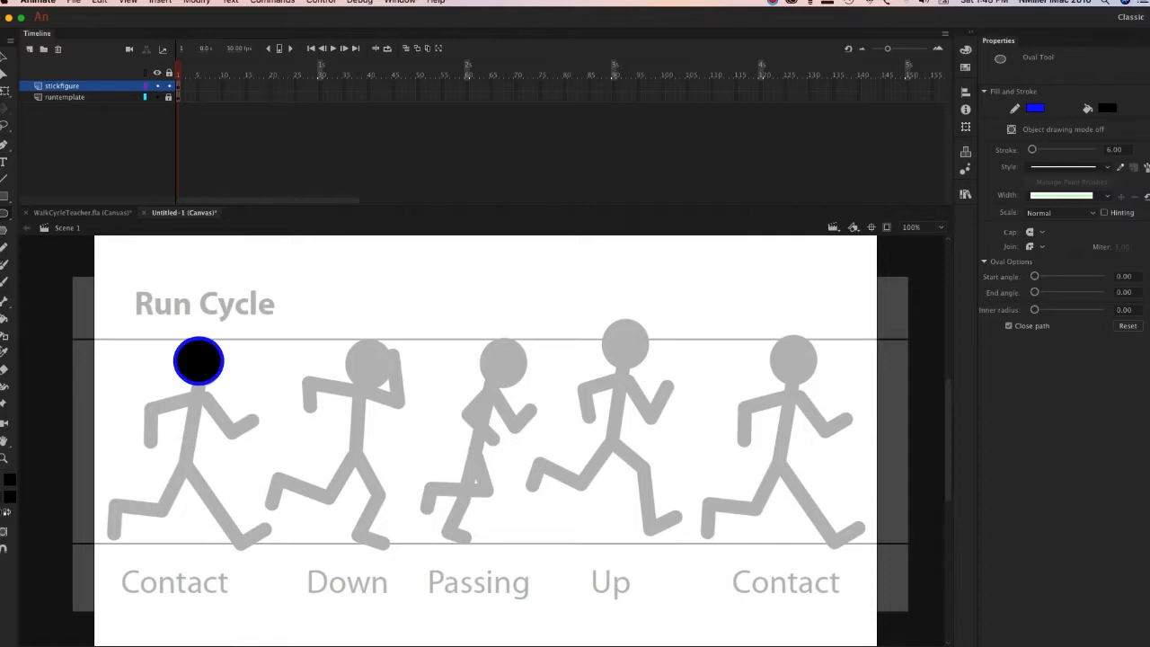
# Fill the head circle with blue using the Paint Bucket and set the stroke color to blue as well.
pyautogui.click(5, 337)
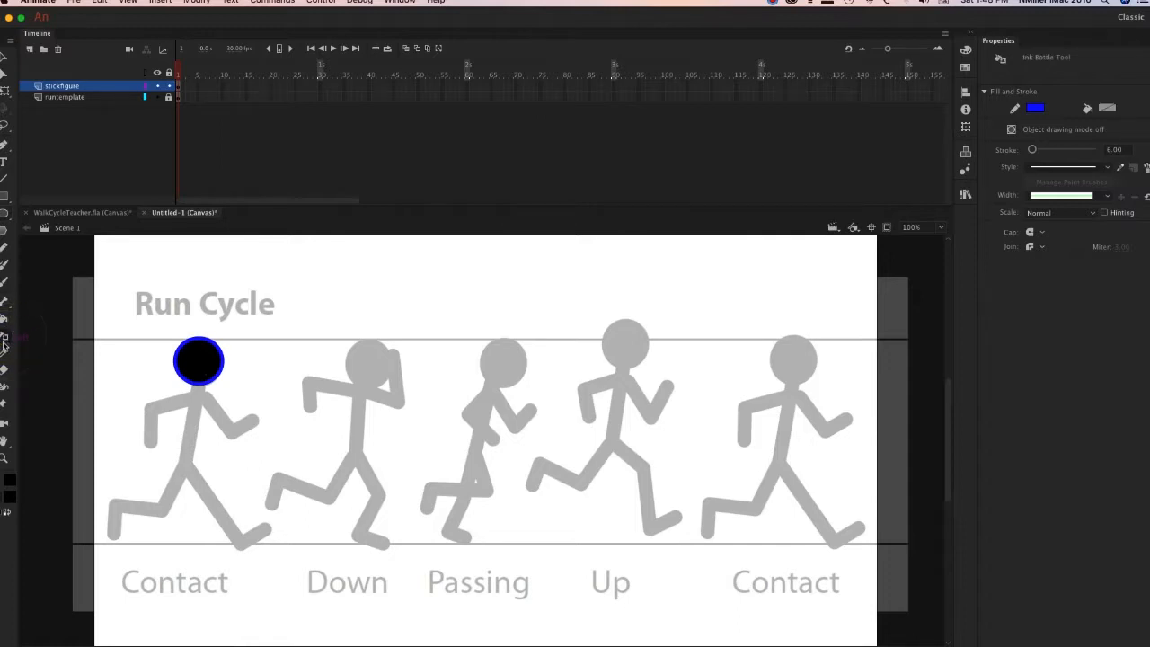
pyautogui.click(4, 322)
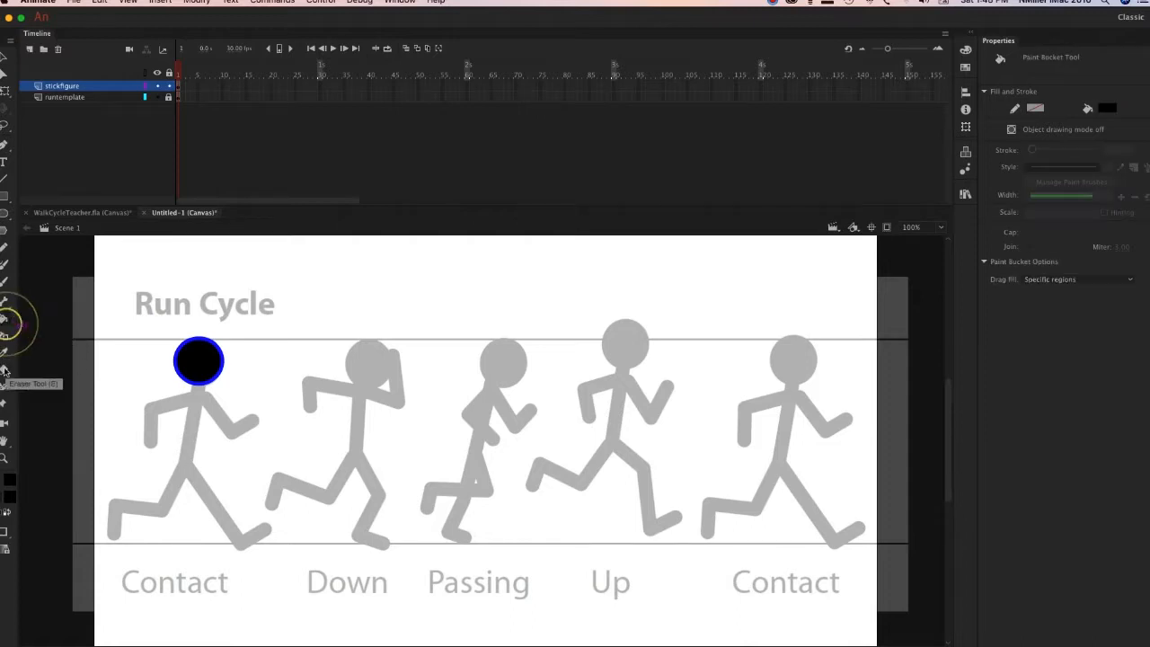
pyautogui.click(10, 488)
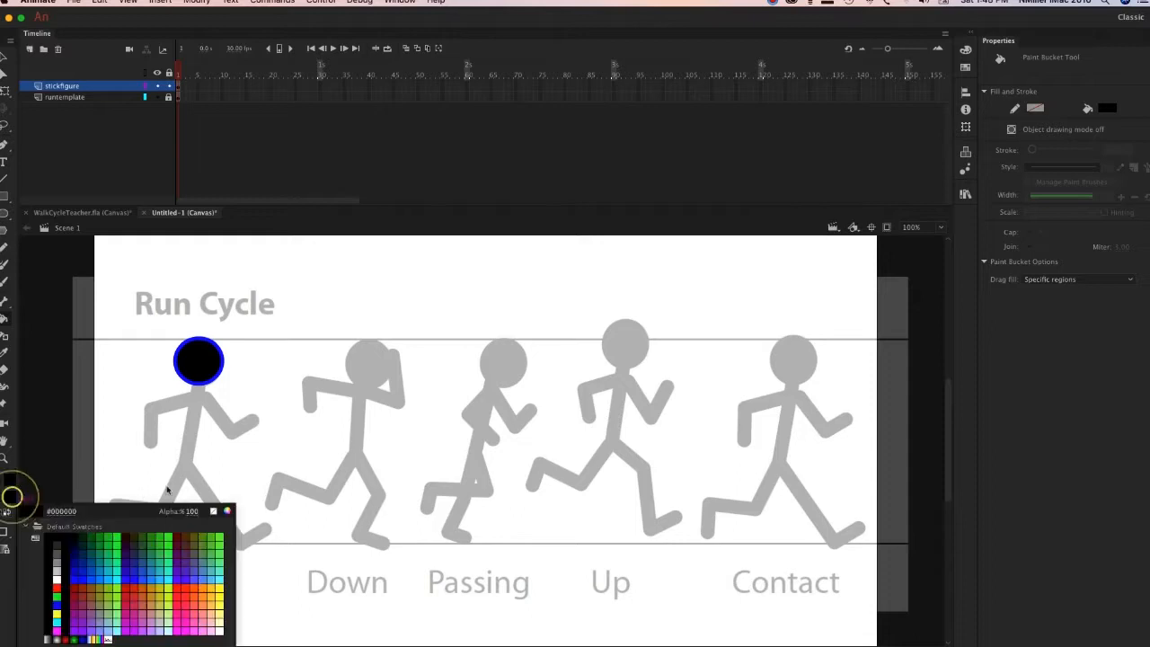
pyautogui.click(79, 574)
pyautogui.click(197, 361)
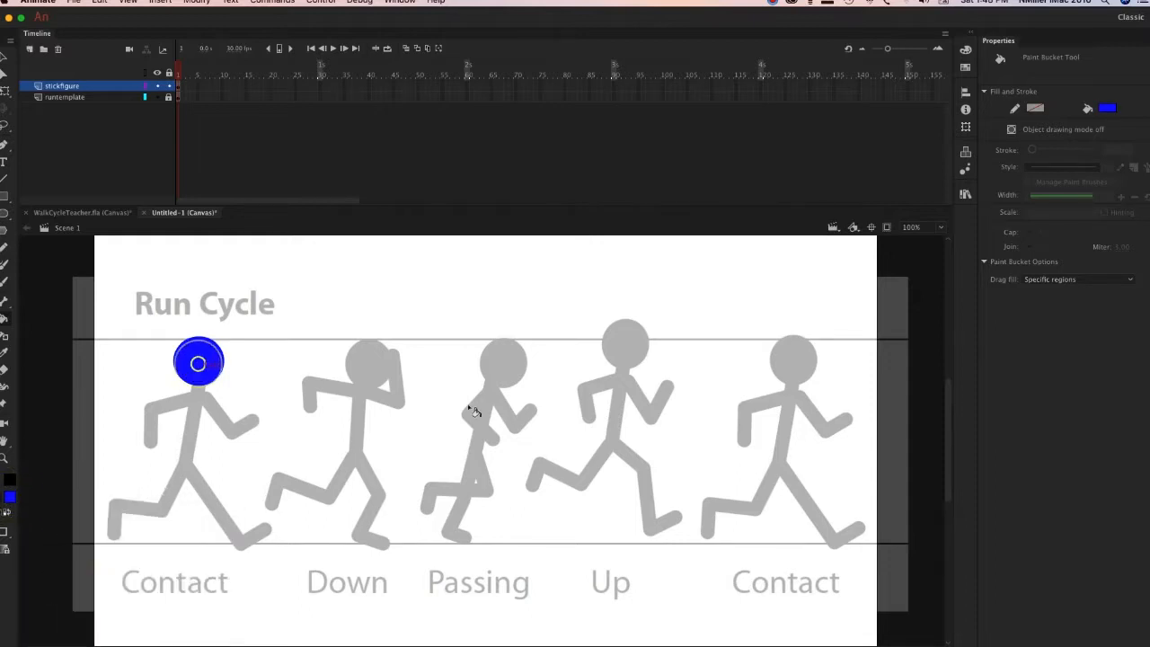
pyautogui.click(9, 491)
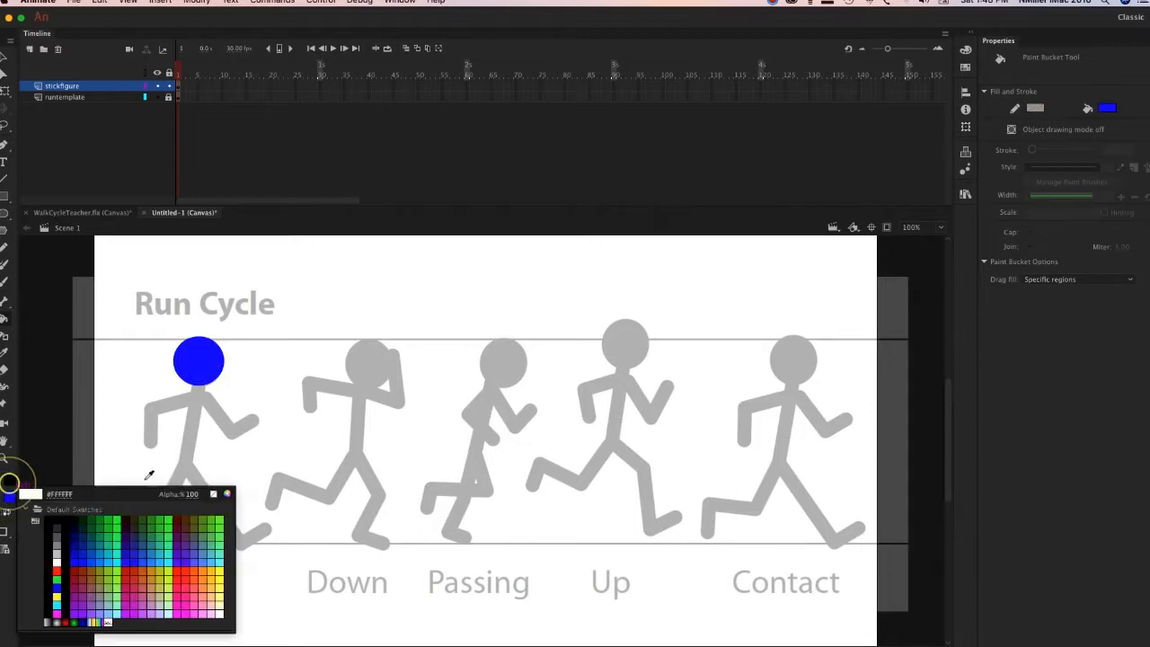
pyautogui.click(79, 556)
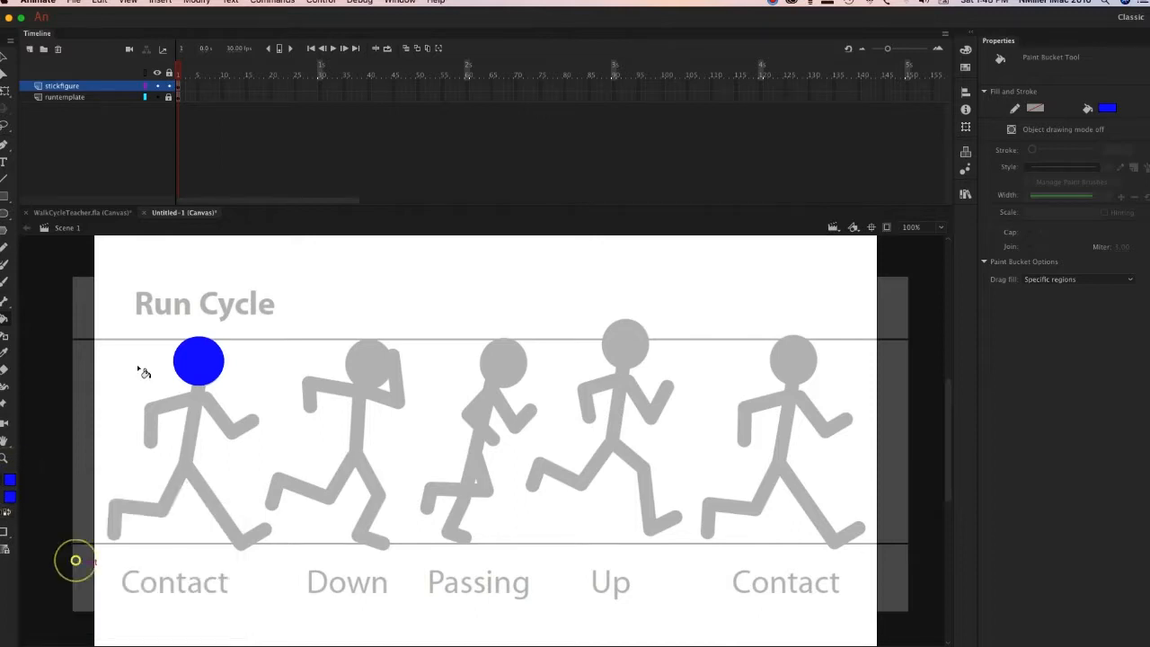
# Test a torso line on the first Contact pose, undo it, and set the Line tool's stroke size to 22.70.
pyautogui.click(4, 177)
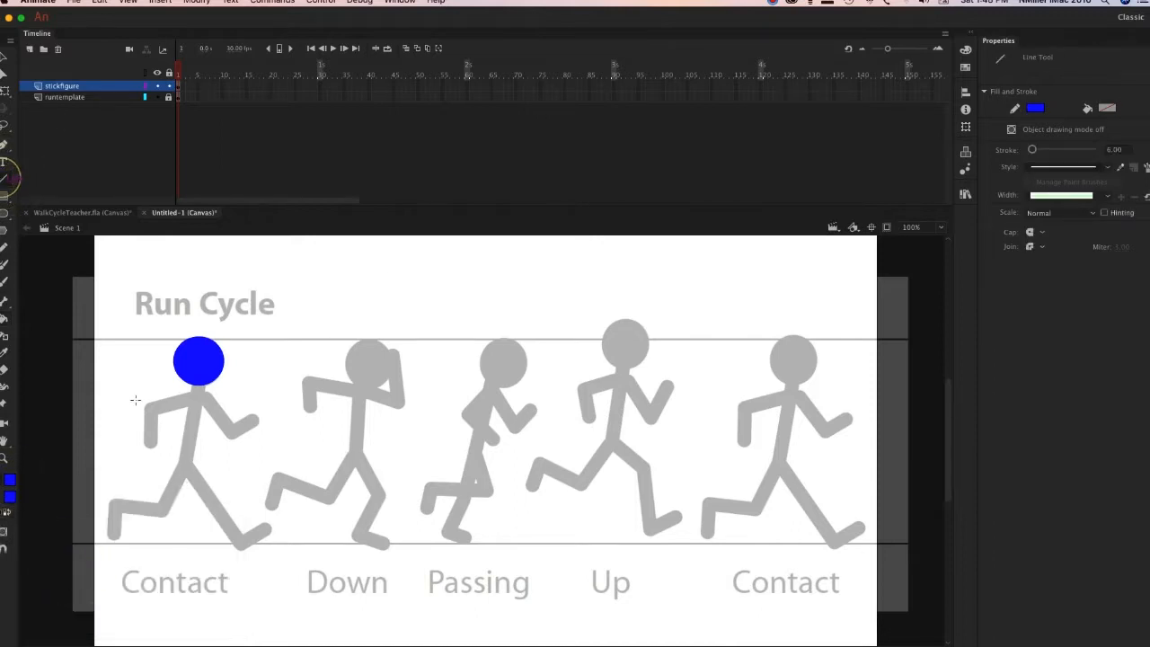
pyautogui.moveTo(199, 379); pyautogui.dragTo(183, 477)
pyautogui.press('super+z')
pyautogui.moveTo(1033, 149); pyautogui.dragTo(1038, 149)
# Try drawing the torso and front leg of the first Contact pose with thick blue lines, and undo both.
pyautogui.moveTo(200, 382)
pyautogui.mouseDown()
pyautogui.moveTo(185, 468)
pyautogui.moveTo(242, 543)
pyautogui.mouseUp()
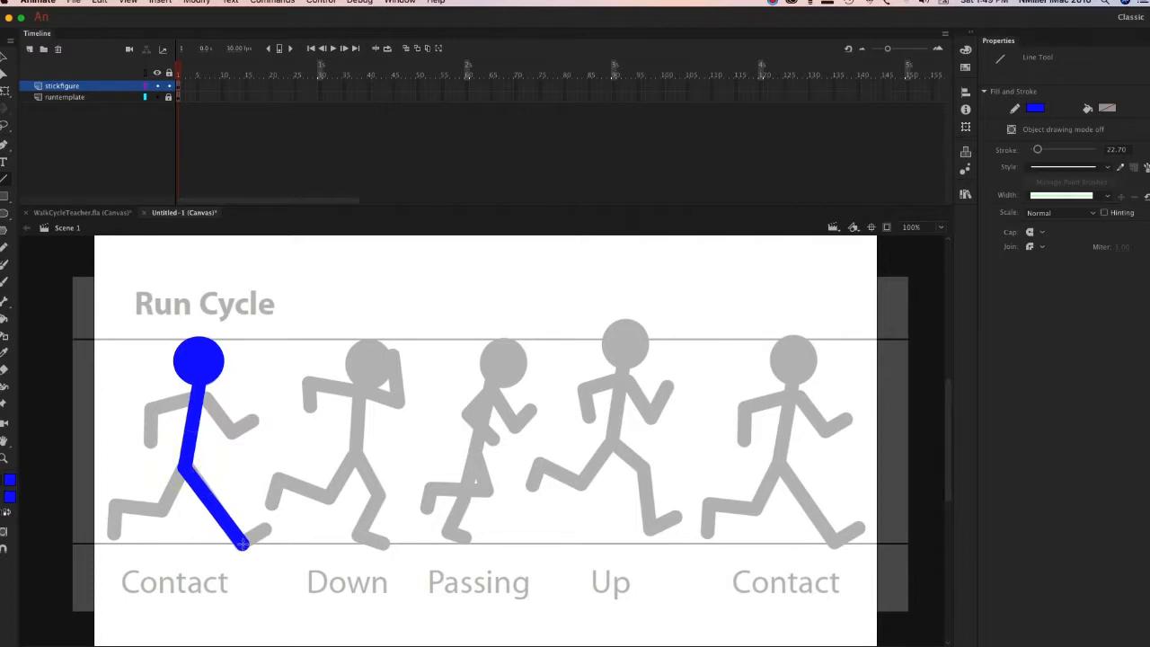
pyautogui.press('super+z')
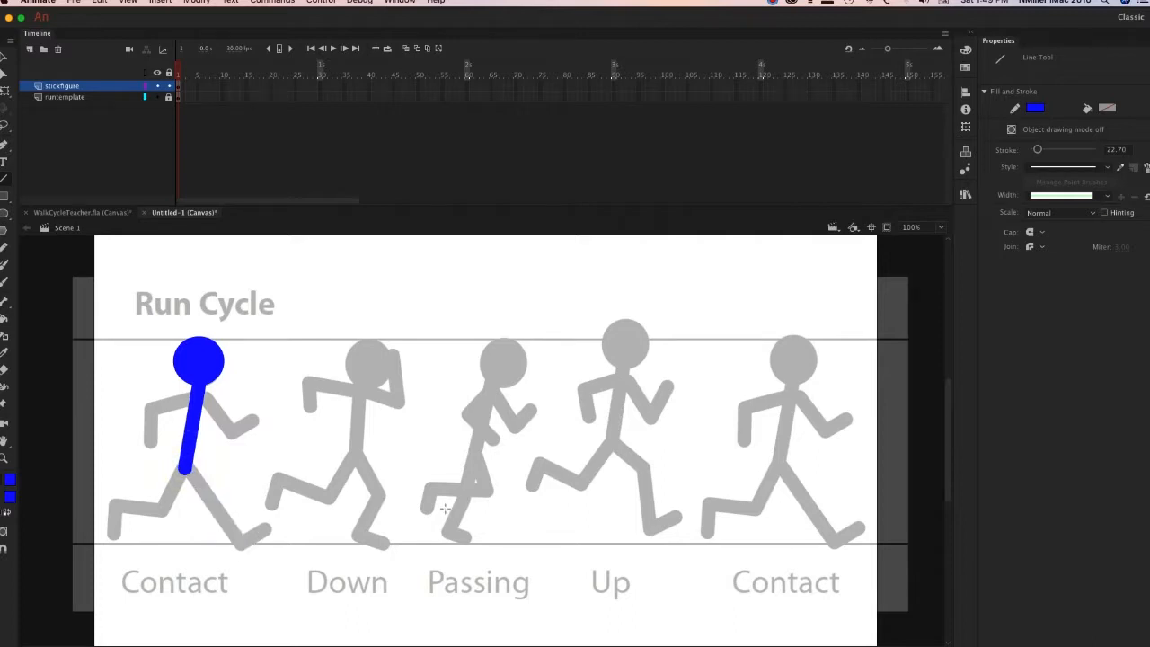
pyautogui.press('super+z')
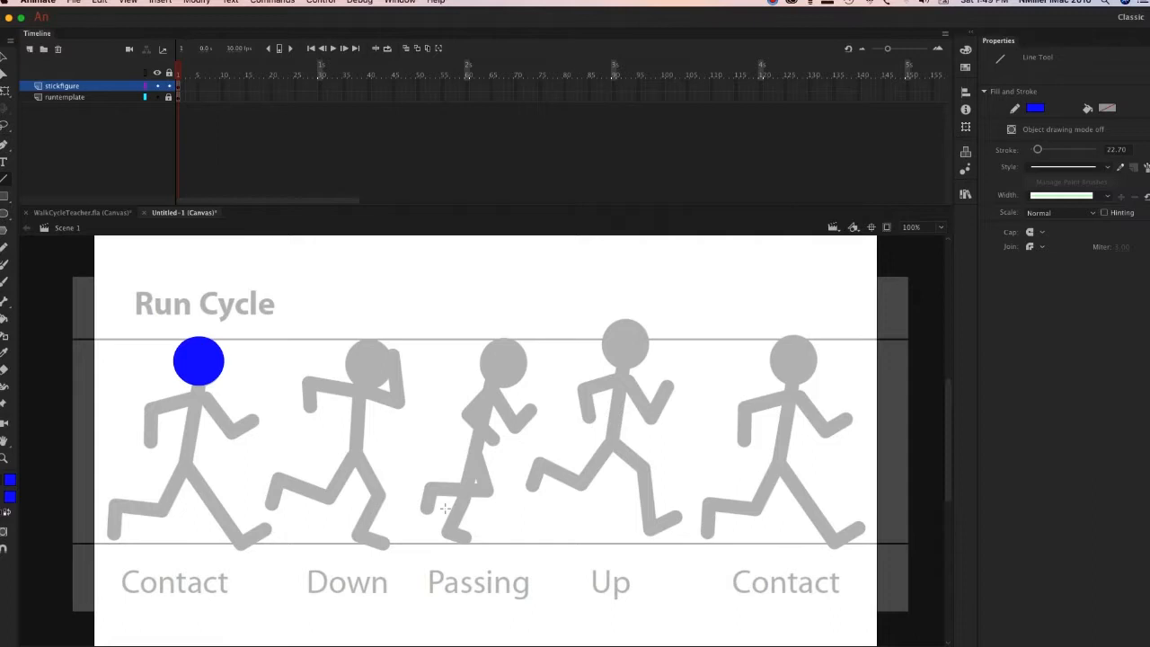
# Convert the blue head circle, including its outline, into a Graphic symbol named stickmanrun.
pyautogui.press('v')
pyautogui.click(200, 369)
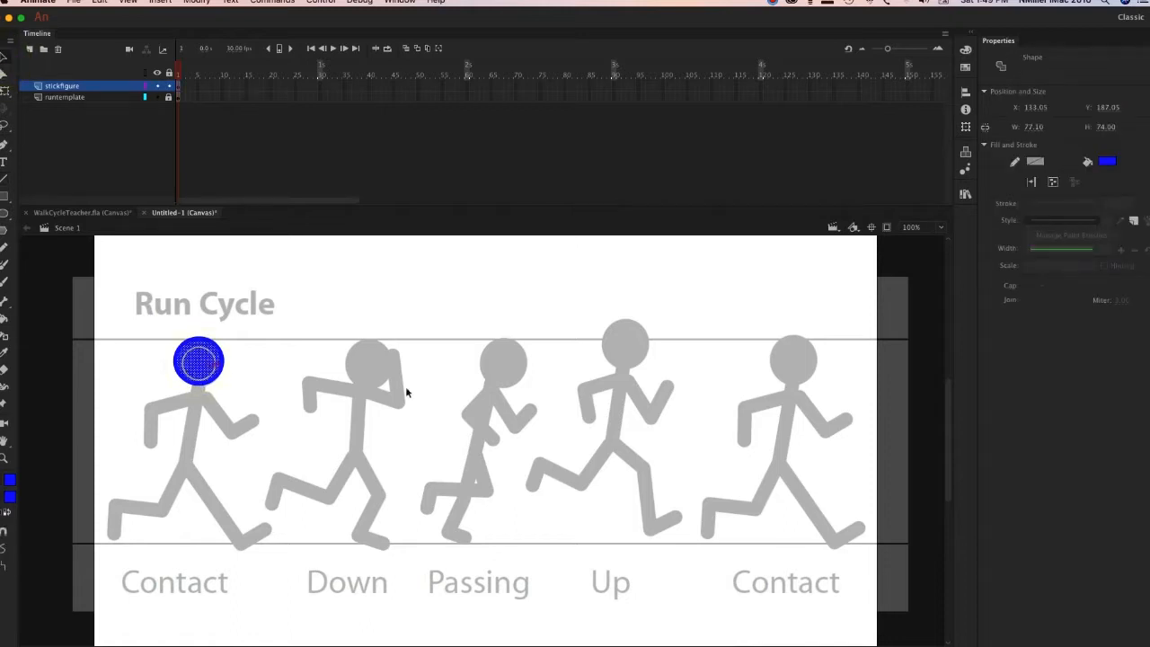
pyautogui.doubleClick(200, 358)
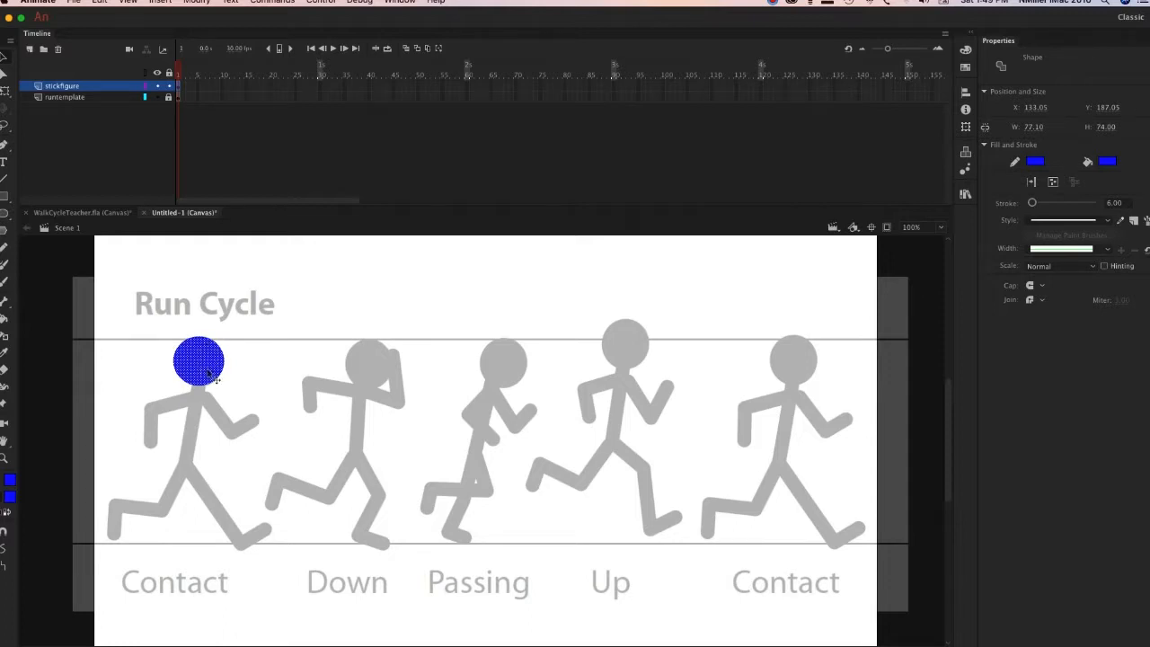
pyautogui.rightClick(191, 360)
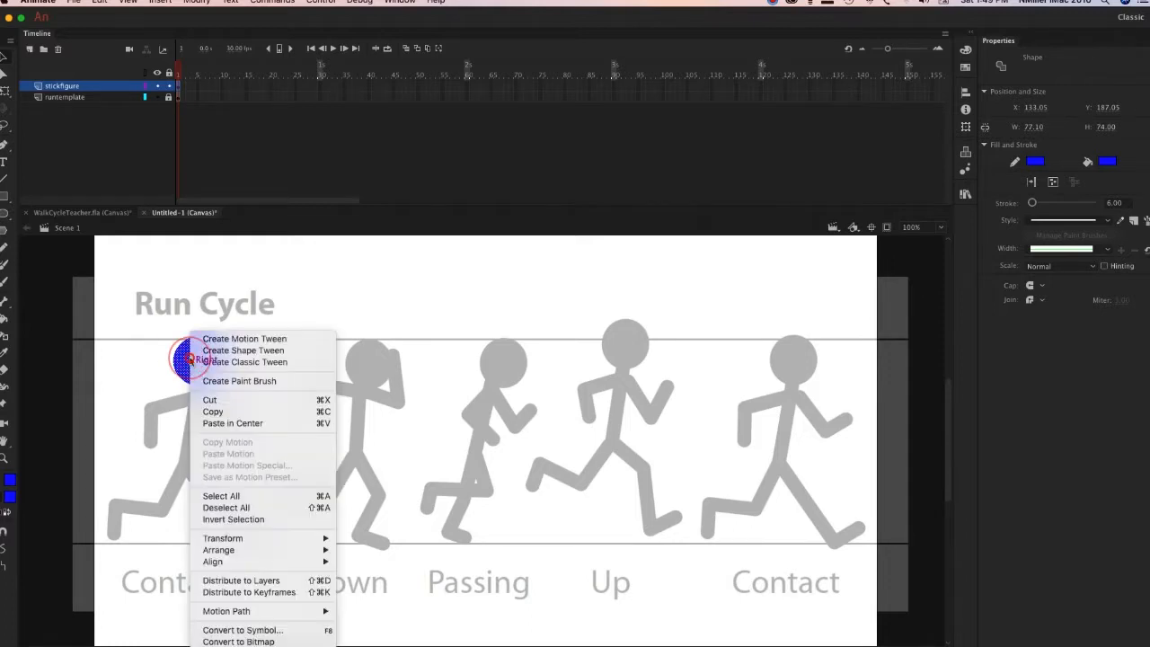
pyautogui.click(283, 632)
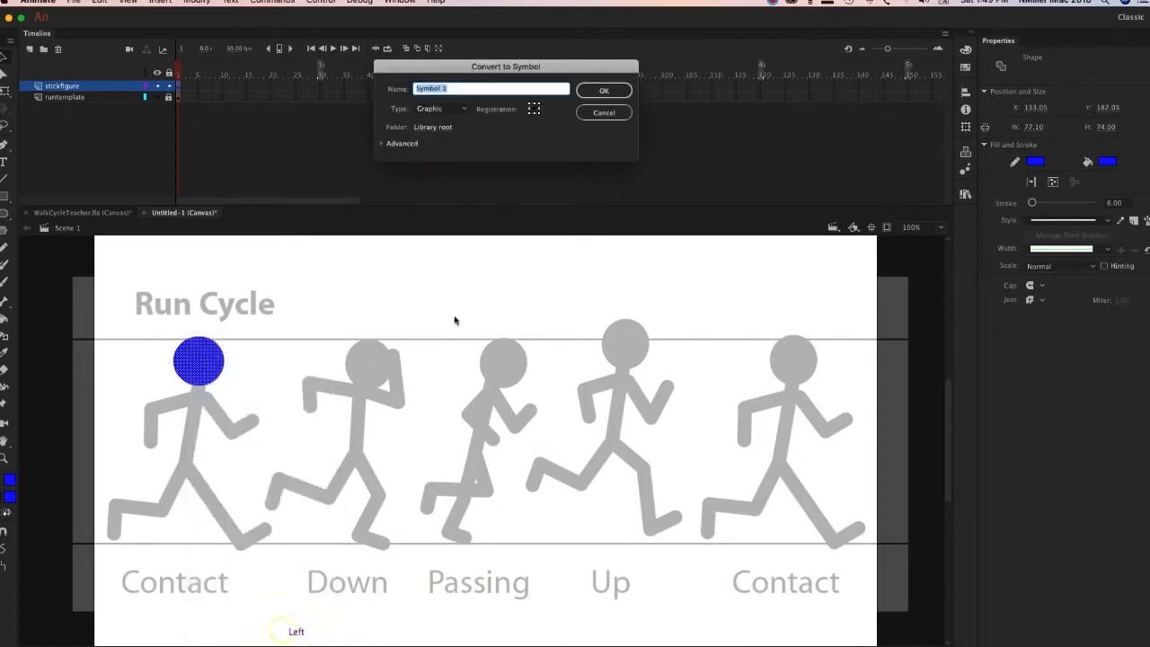
pyautogui.write('stickmanrun')
pyautogui.click(615, 91)
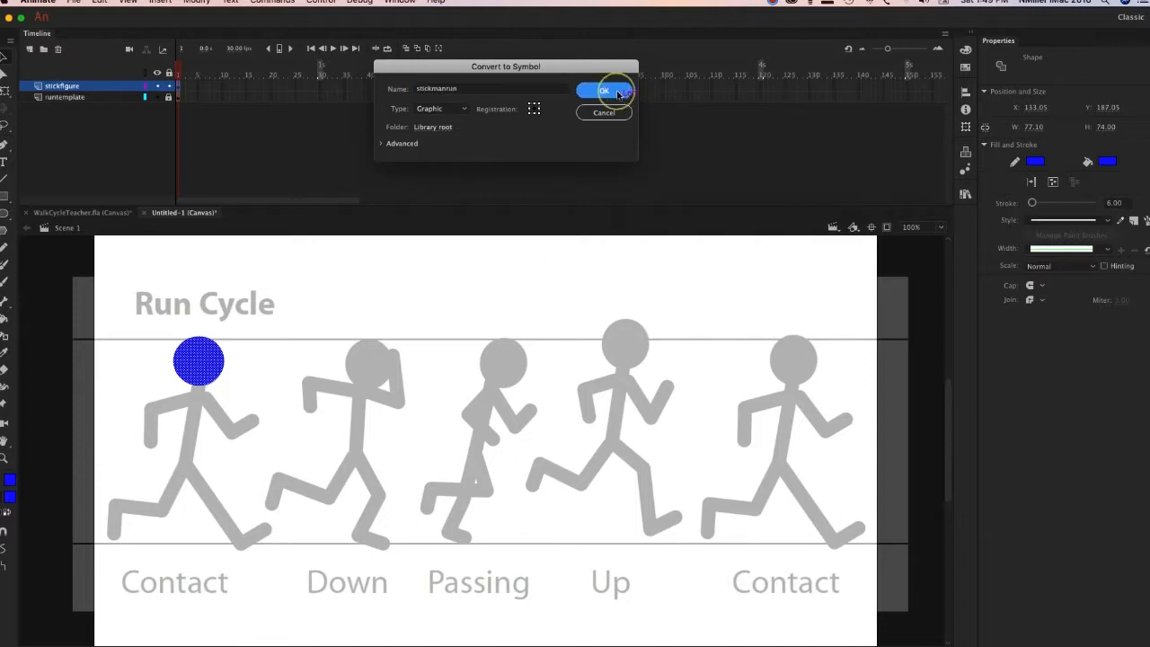
# Open the stickmanrun symbol for editing and rename its only layer head.
pyautogui.doubleClick(201, 358)
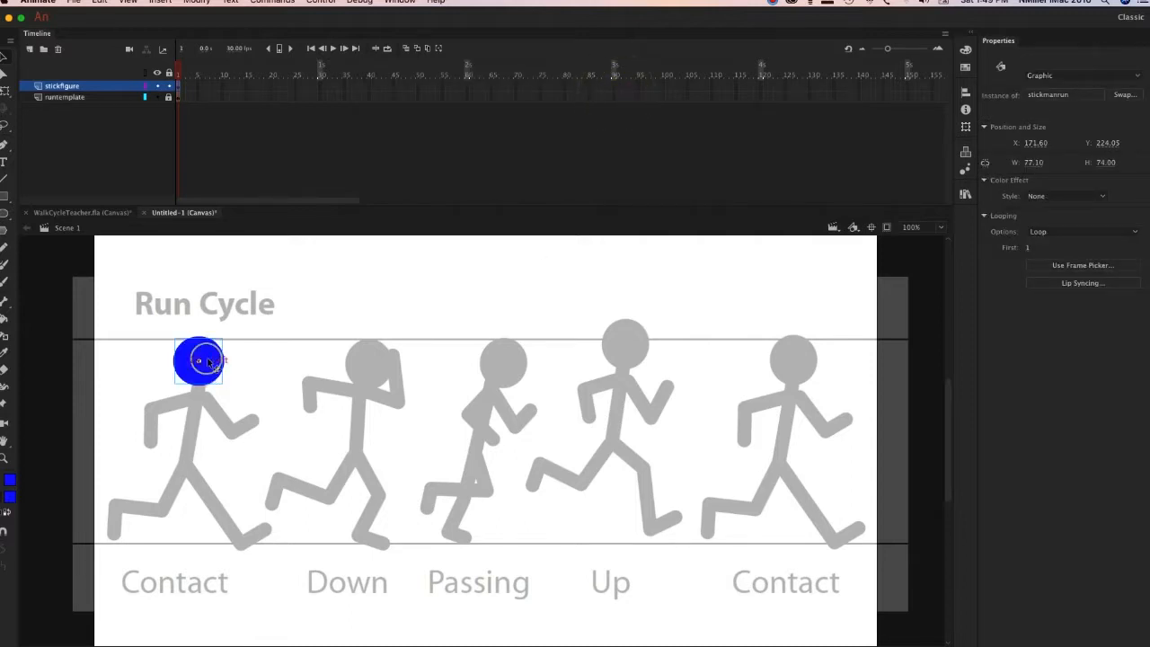
pyautogui.doubleClick(58, 87)
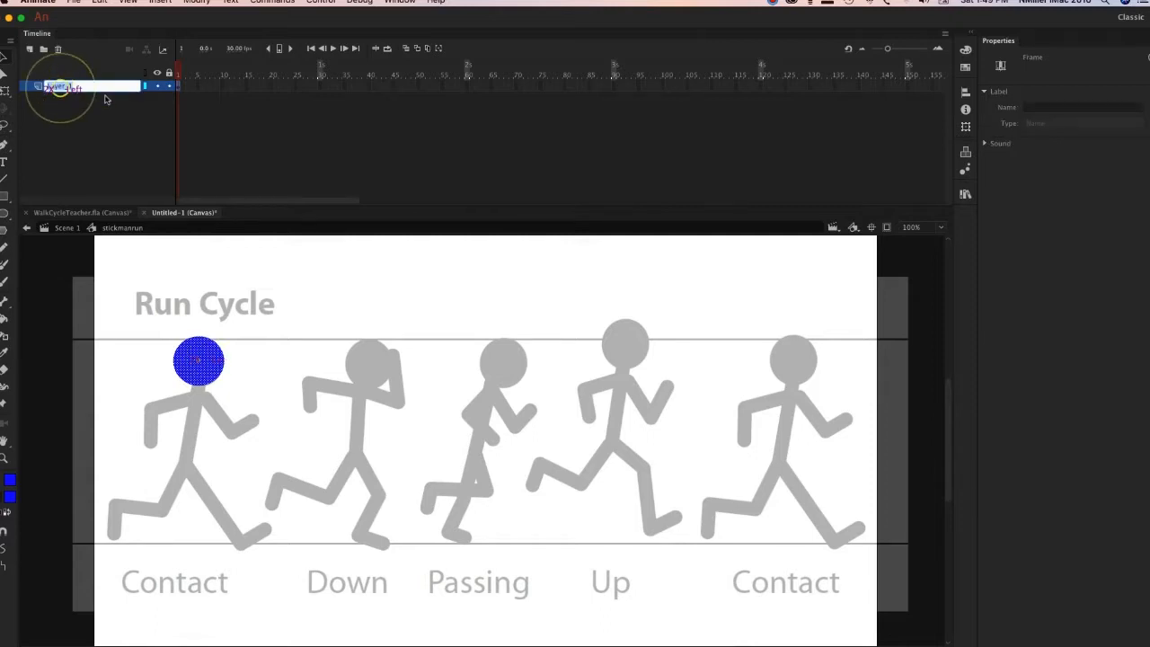
pyautogui.write('head')
pyautogui.press('Return')
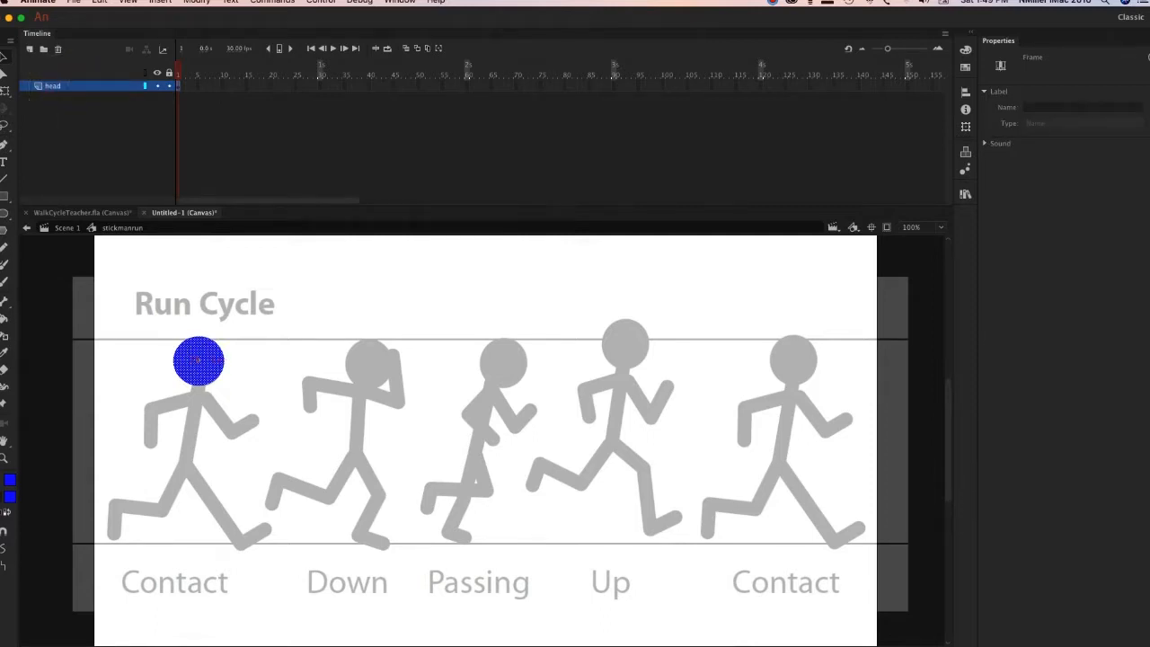
# Add a new layer named body above the head layer.
pyautogui.click(30, 49)
pyautogui.doubleClick(52, 85)
pyautogui.write('h')
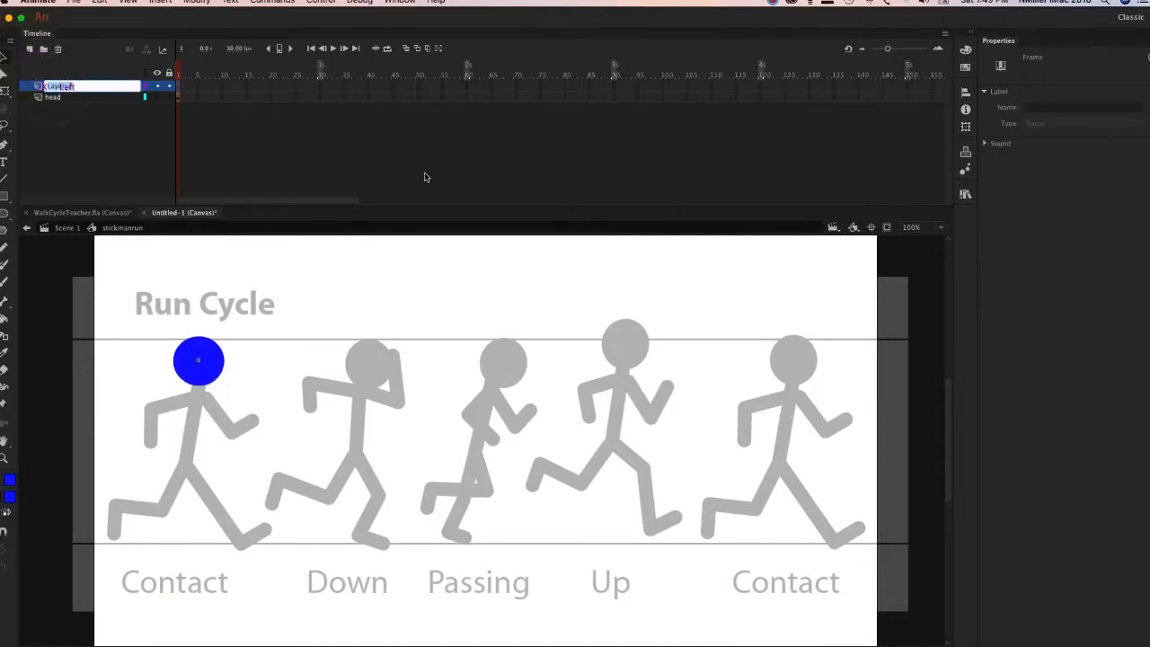
pyautogui.press('Return')
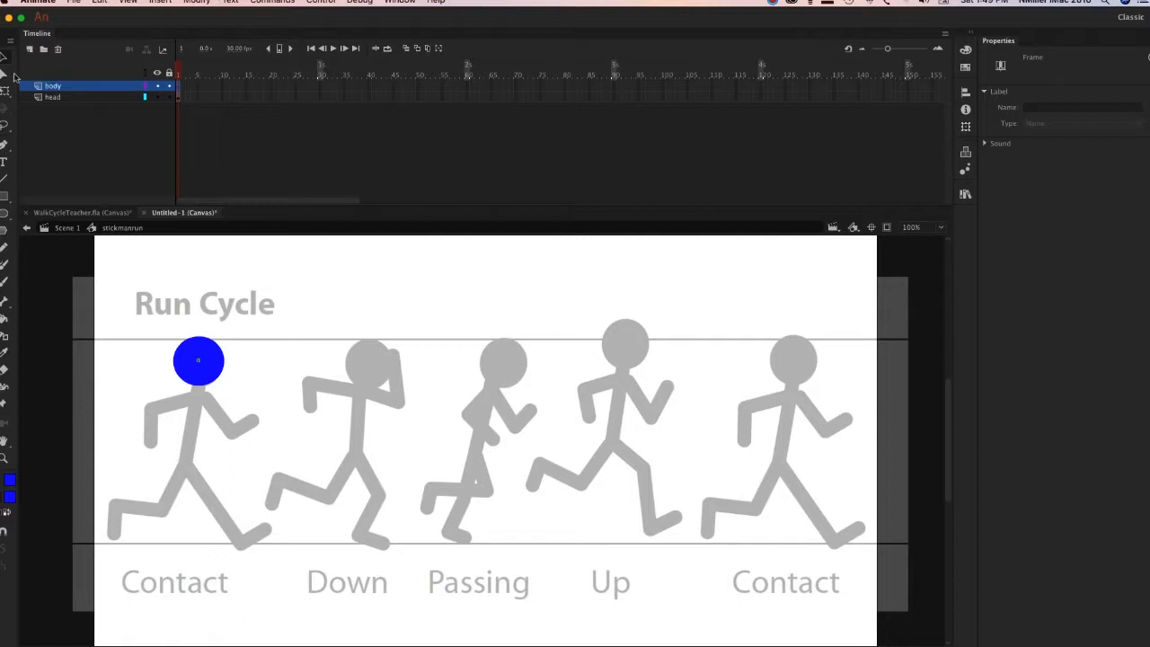
# Add two more layers above body, named arm1 and arm2.
pyautogui.click(28, 50)
pyautogui.doubleClick(50, 85)
pyautogui.write('armleft')
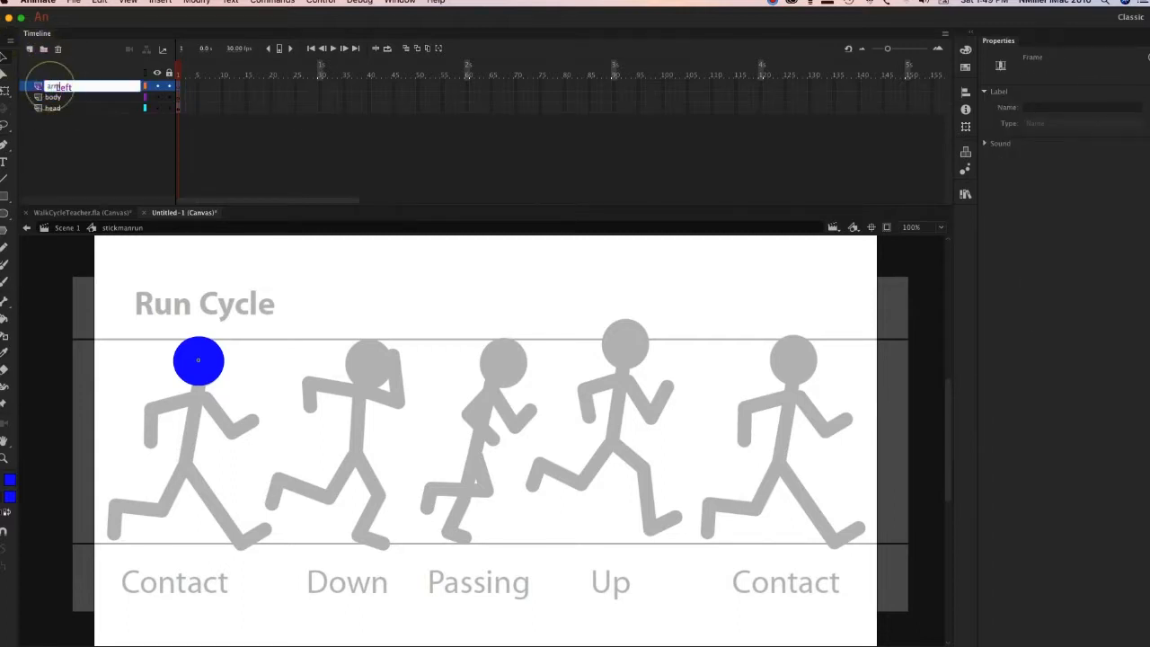
pyautogui.press('Return')
pyautogui.click(30, 49)
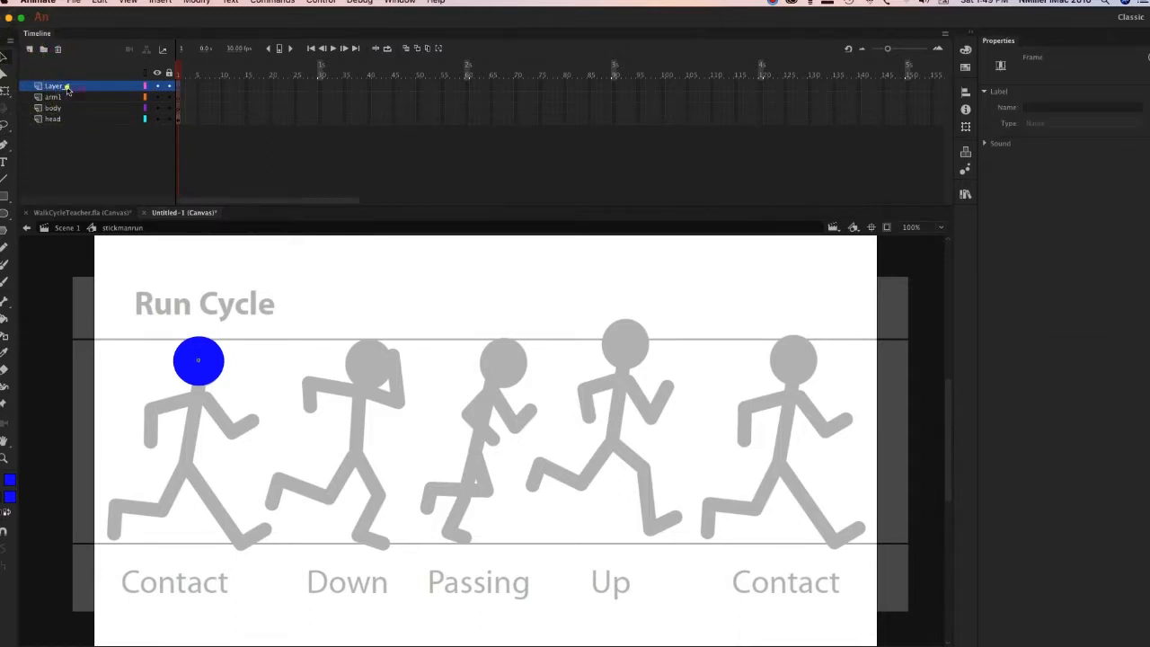
pyautogui.doubleClick(66, 87)
pyautogui.write('2')
pyautogui.press('Return')
# Add two layers for the legs above arm2, named leg1 and leg2.
pyautogui.click(30, 49)
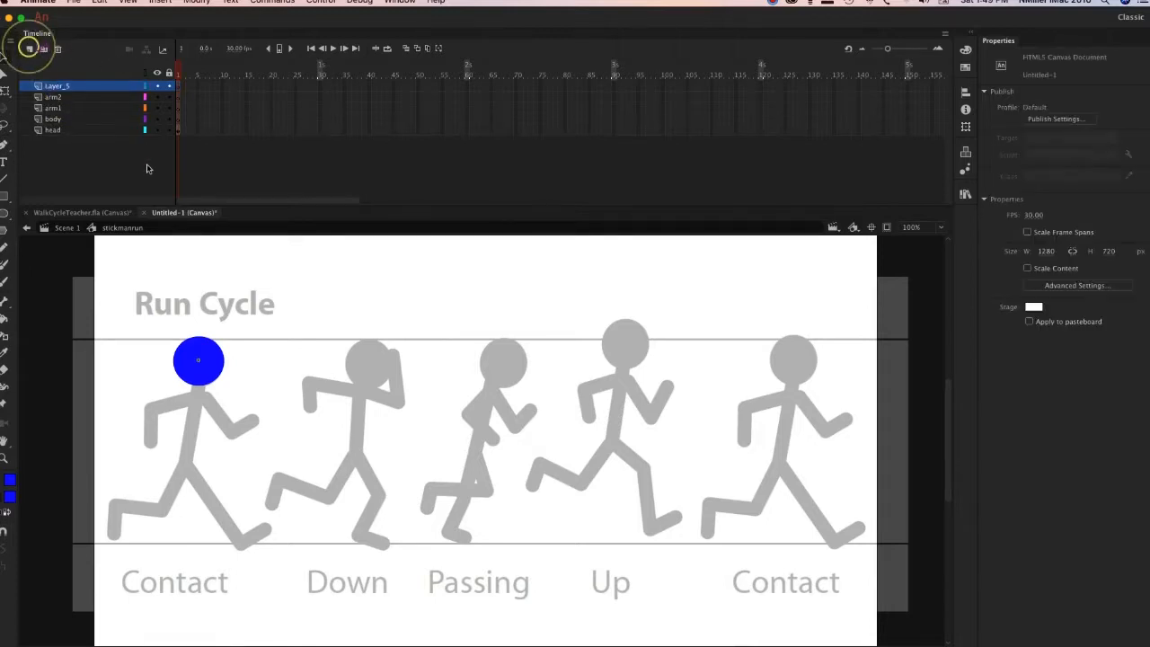
pyautogui.doubleClick(54, 85)
pyautogui.write('leg1')
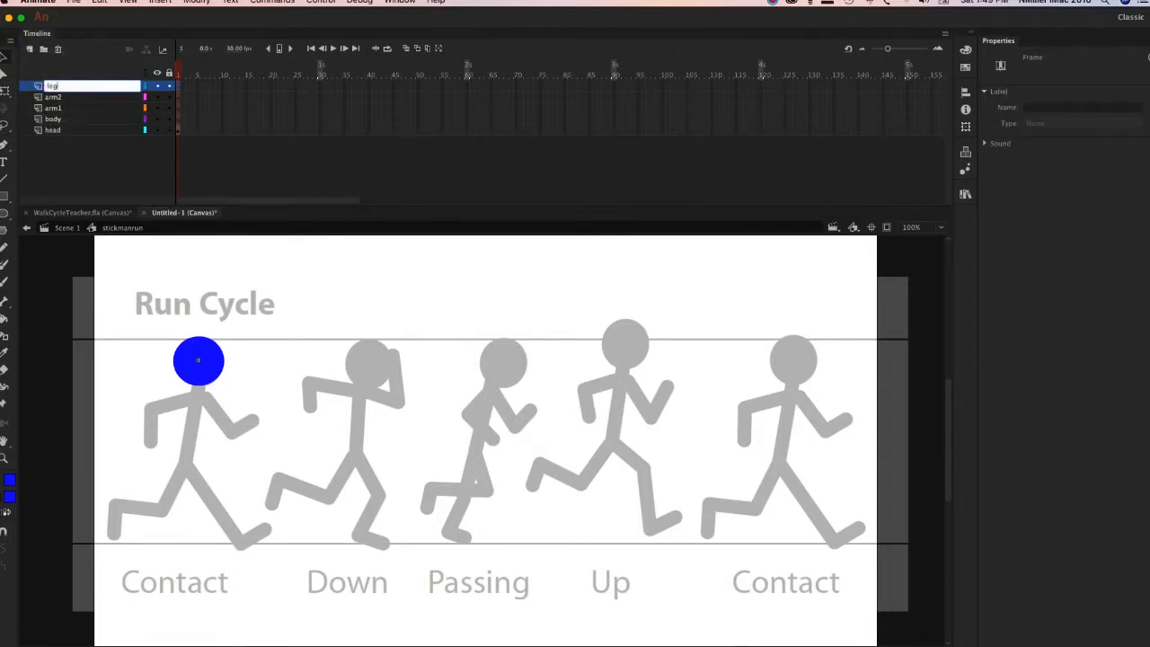
pyautogui.press('Return')
pyautogui.click(29, 49)
pyautogui.doubleClick(59, 88)
pyautogui.write('leg')
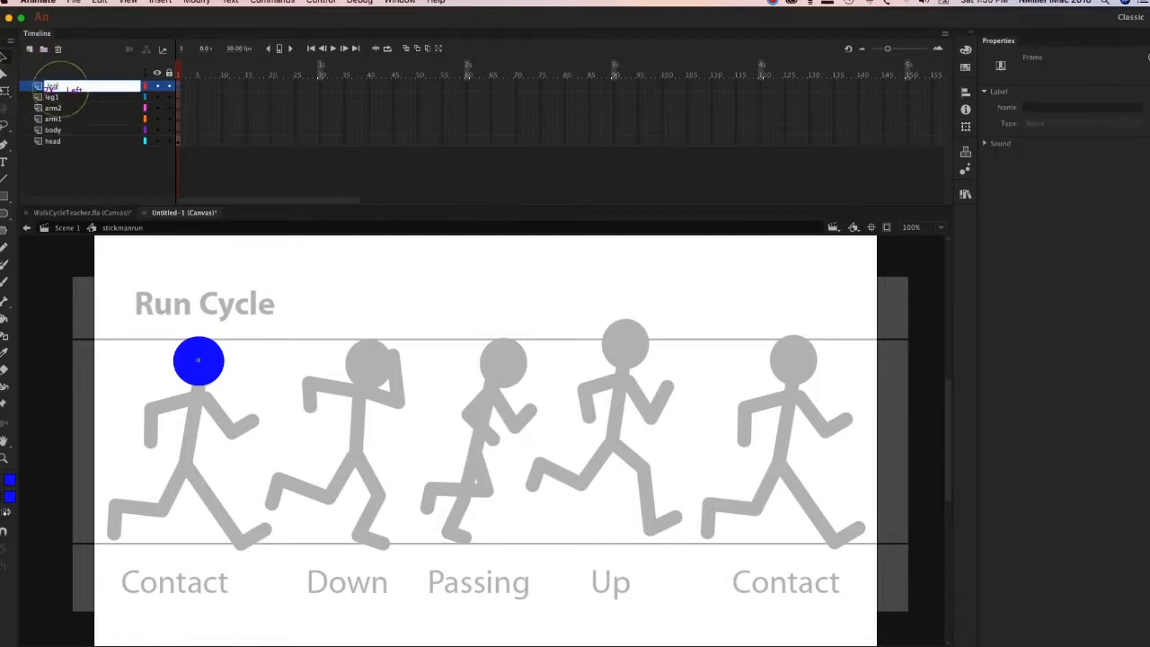
pyautogui.write('2')
pyautogui.press('Return')
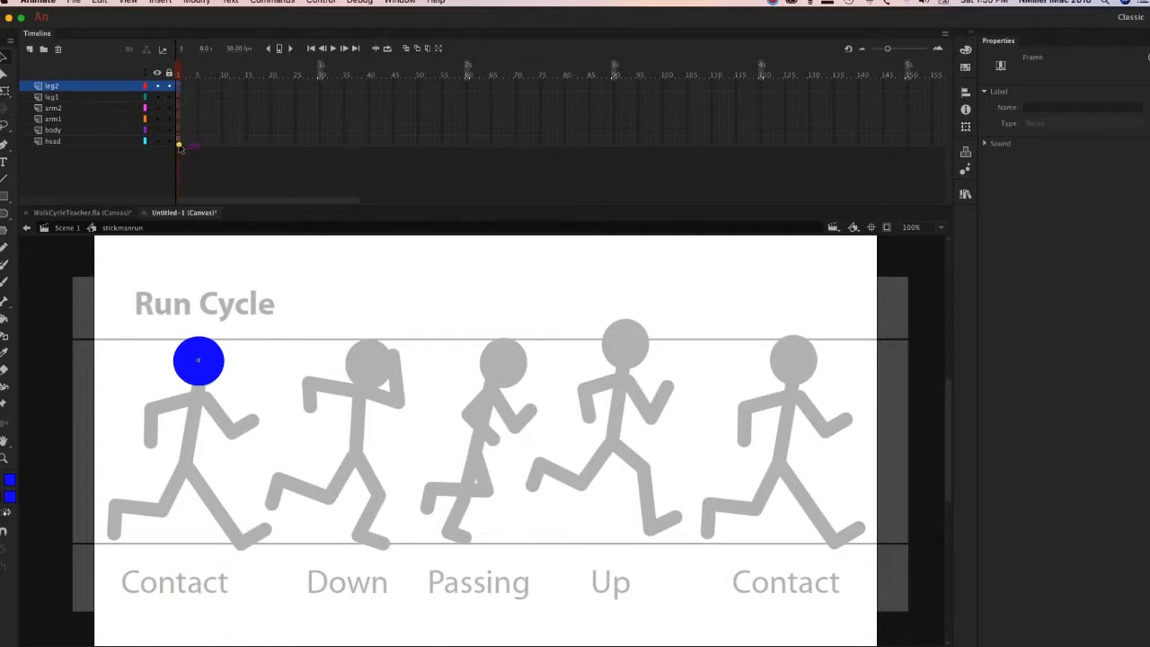
# Lock the head layer and draw the first Contact pose's torso on the body layer with the Line tool.
pyautogui.click(180, 142)
pyautogui.click(179, 132)
pyautogui.click(169, 141)
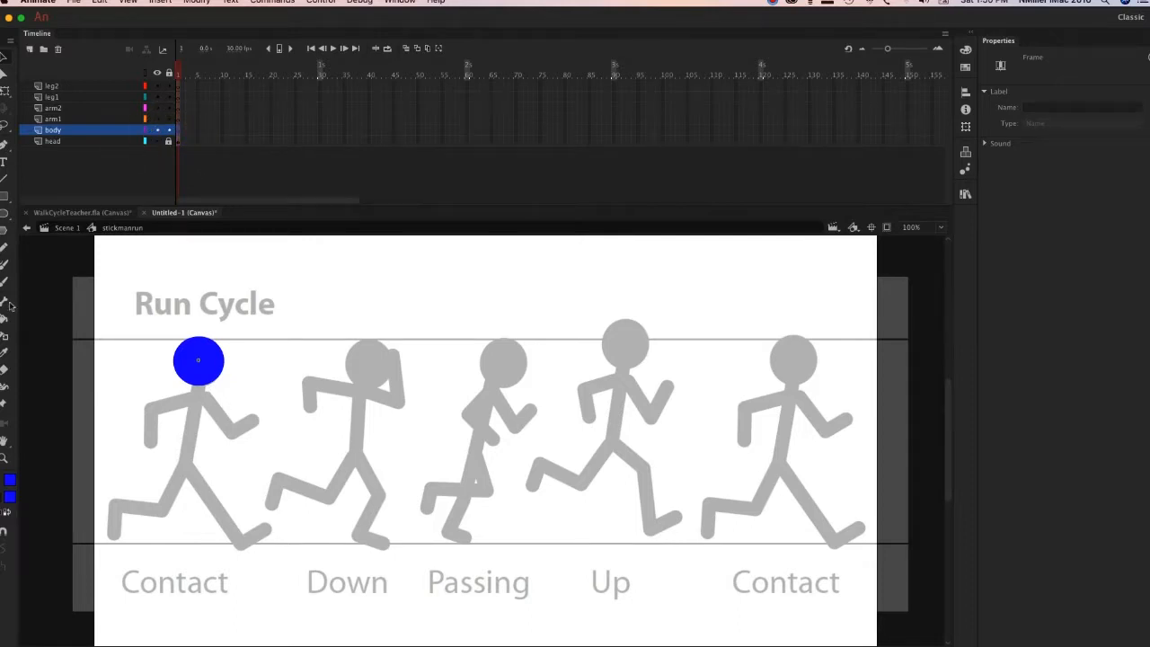
pyautogui.click(6, 178)
pyautogui.moveTo(197, 361); pyautogui.dragTo(187, 469)
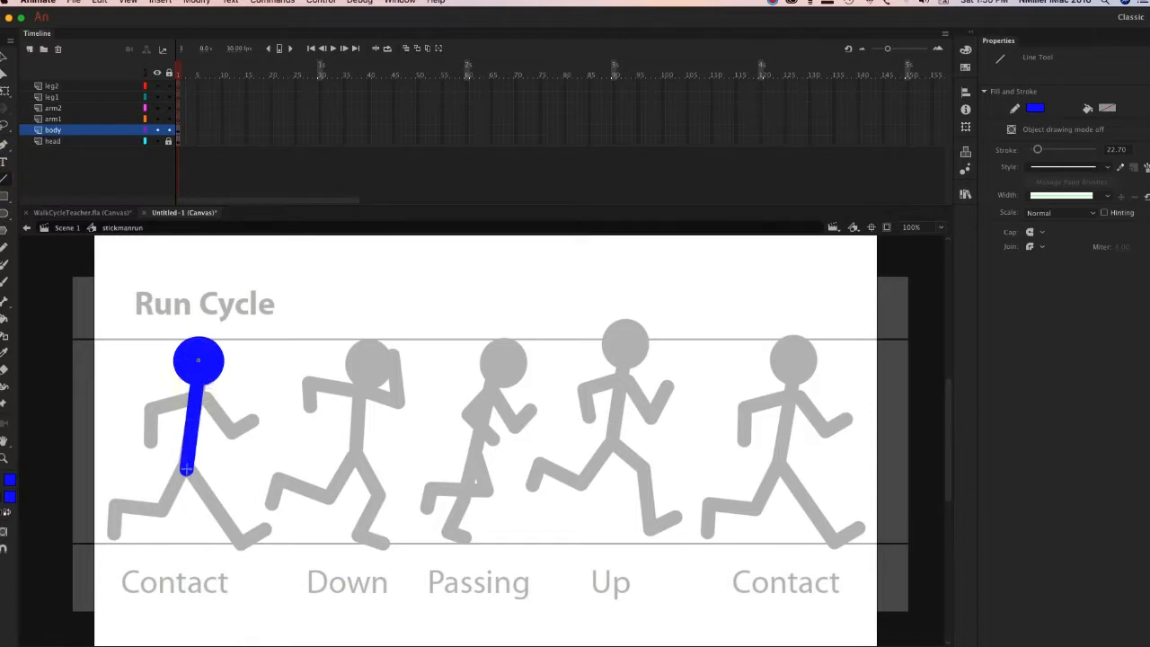
# Trace the first Contact pose's front arm on the arm1 layer and its back arm on arm2 with lines.
pyautogui.click(76, 118)
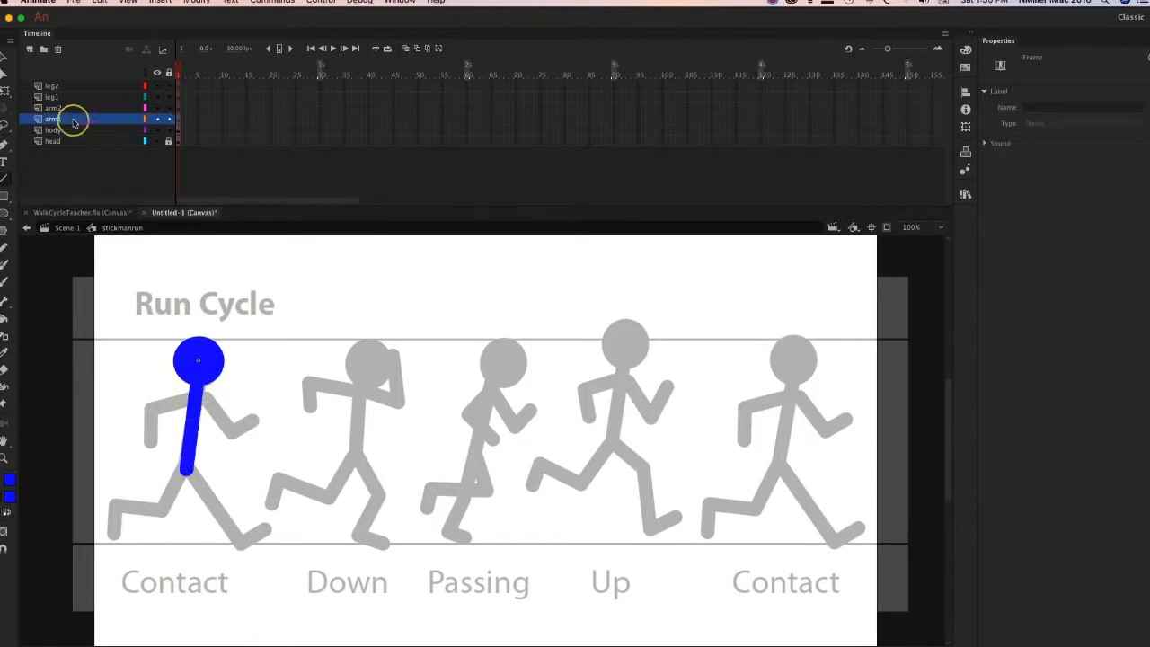
pyautogui.moveTo(199, 389)
pyautogui.mouseDown()
pyautogui.moveTo(237, 432)
pyautogui.moveTo(259, 419)
pyautogui.mouseUp()
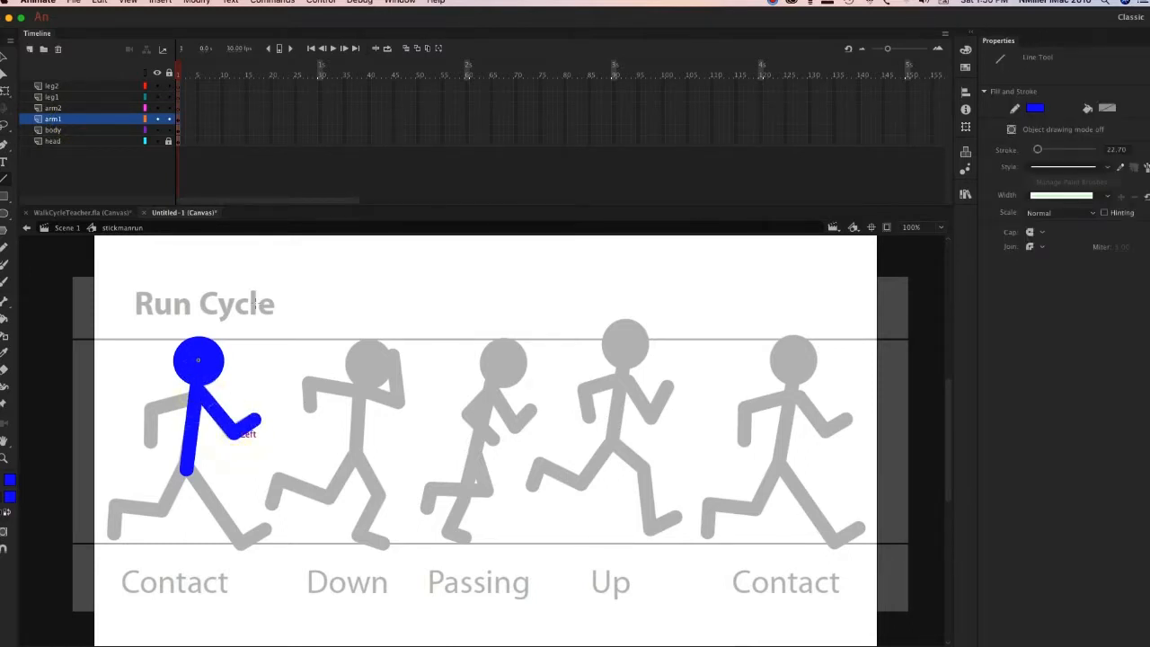
pyautogui.click(63, 108)
pyautogui.moveTo(194, 393)
pyautogui.mouseDown()
pyautogui.moveTo(148, 413)
pyautogui.moveTo(149, 442)
pyautogui.mouseUp()
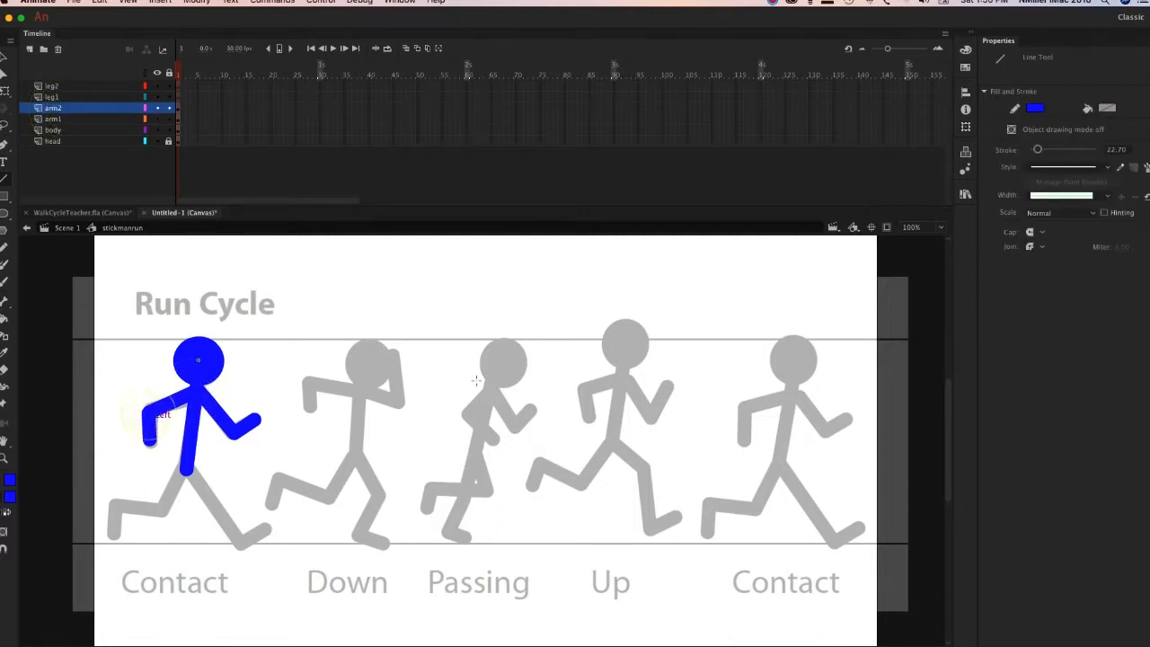
# Trace the first Contact pose's front leg on the leg1 layer and its back leg on leg2 with lines.
pyautogui.click(106, 97)
pyautogui.moveTo(186, 470)
pyautogui.mouseDown()
pyautogui.moveTo(241, 559)
pyautogui.moveTo(241, 542)
pyautogui.moveTo(270, 530)
pyautogui.mouseUp()
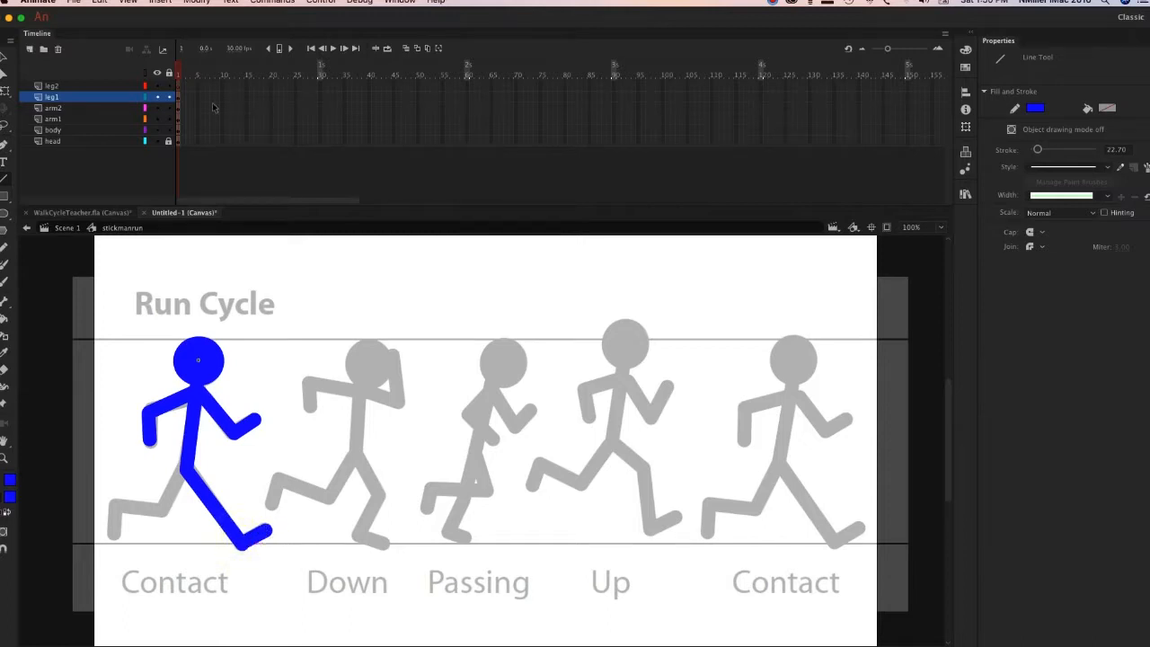
pyautogui.click(108, 86)
pyautogui.moveTo(187, 470)
pyautogui.mouseDown()
pyautogui.moveTo(162, 510)
pyautogui.moveTo(110, 508)
pyautogui.moveTo(108, 539)
pyautogui.mouseUp()
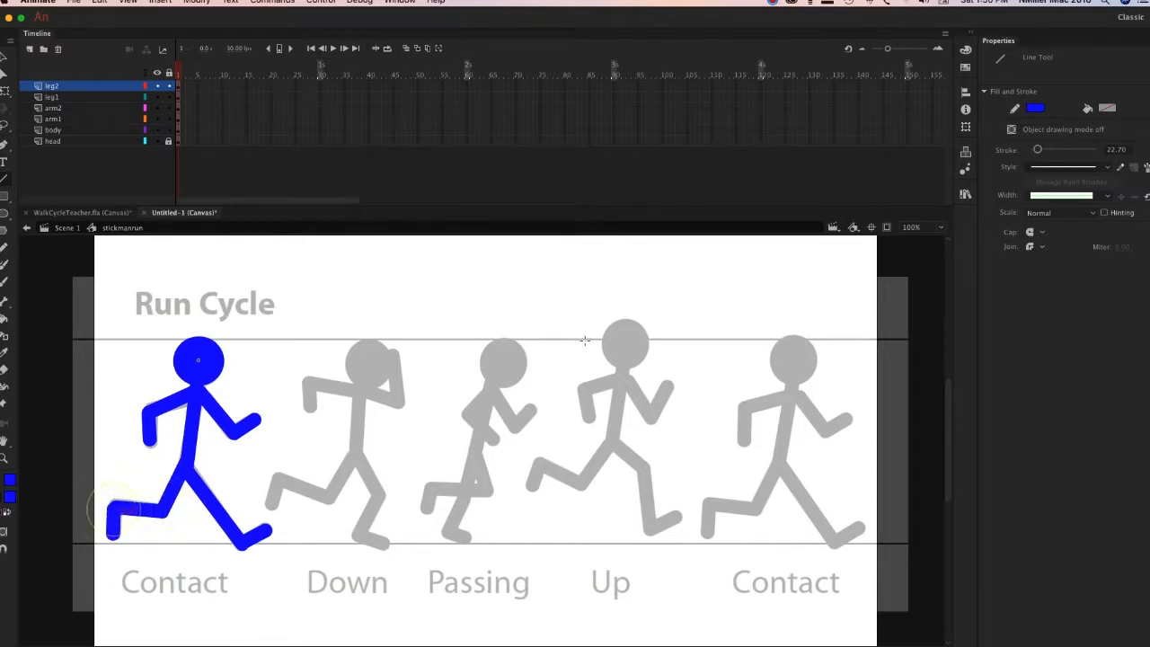
# Unlock the head layer and insert keyframes at frame 2 on all six layers from leg2 to head.
pyautogui.click(185, 86)
pyautogui.click(185, 85)
pyautogui.keyDown('shift'); pyautogui.click(184, 145); pyautogui.keyUp('shift')
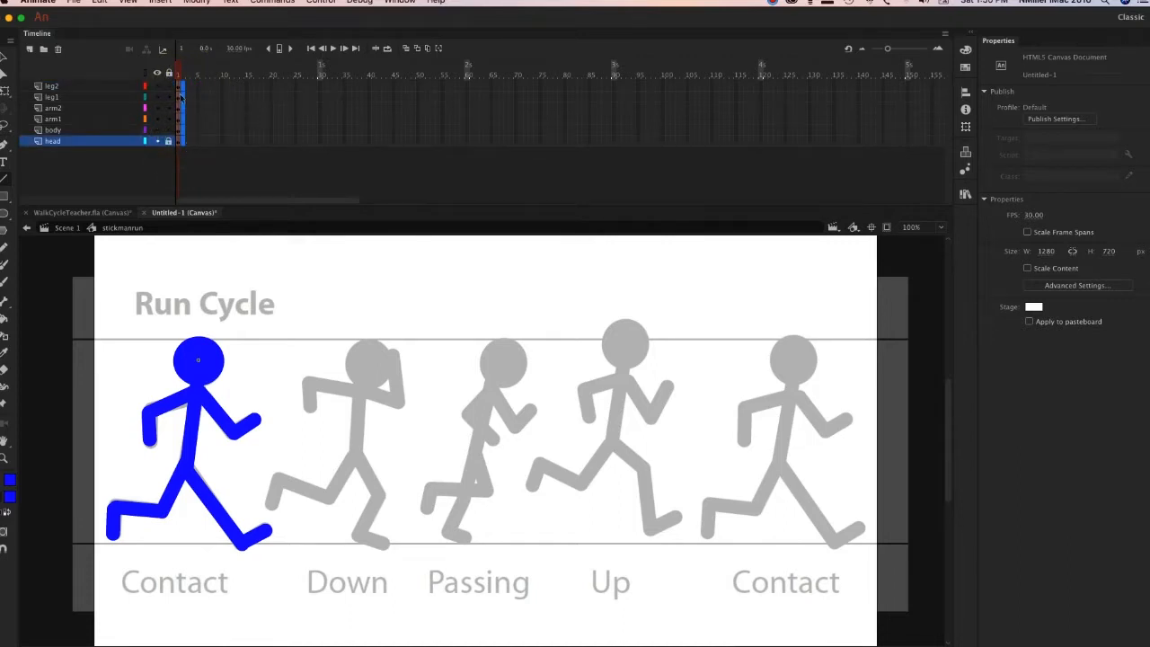
pyautogui.click(183, 85)
pyautogui.click(183, 142)
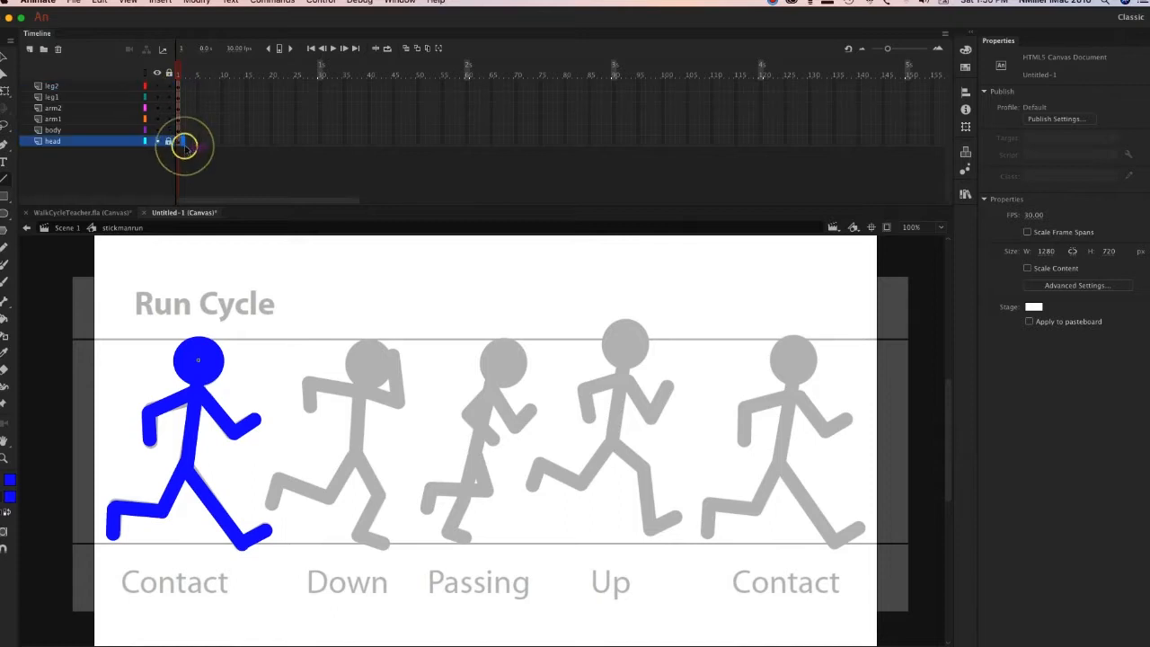
pyautogui.click(185, 85)
pyautogui.keyDown('shift'); pyautogui.click(184, 144); pyautogui.keyUp('shift')
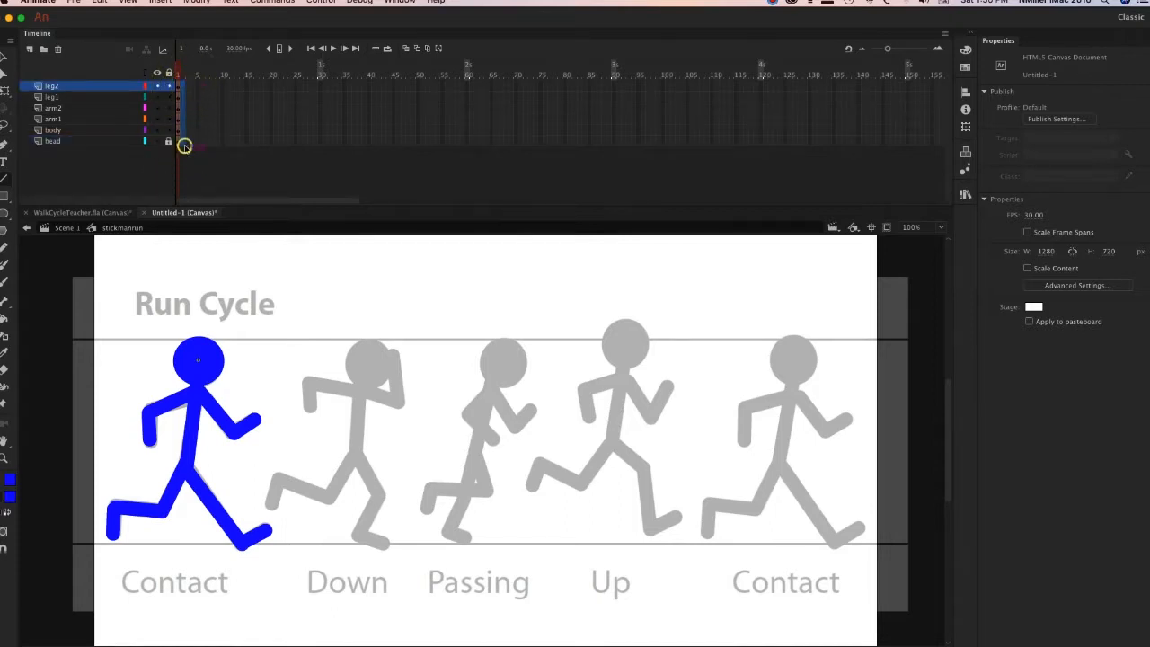
pyautogui.click(169, 142)
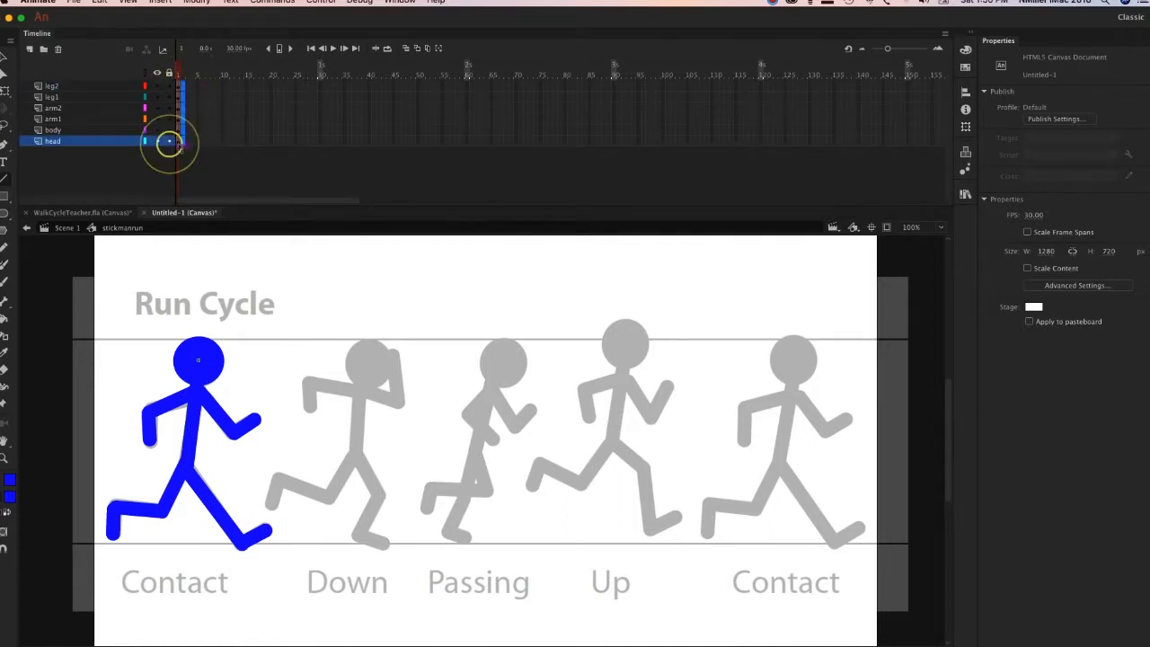
pyautogui.rightClick(185, 148)
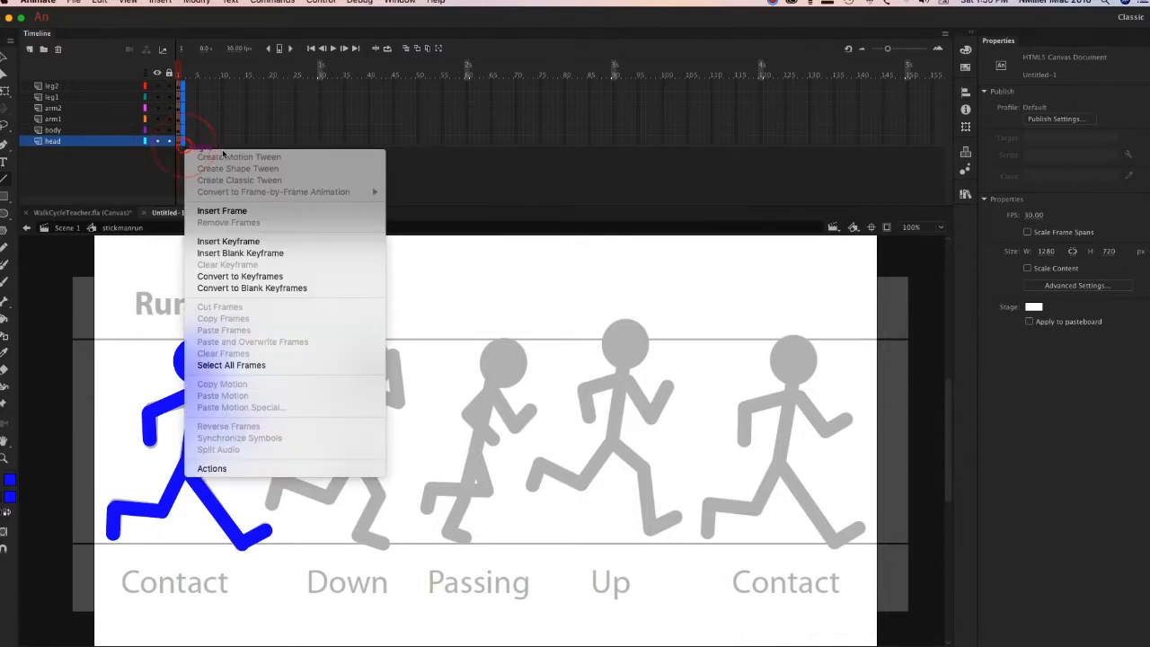
pyautogui.click(256, 241)
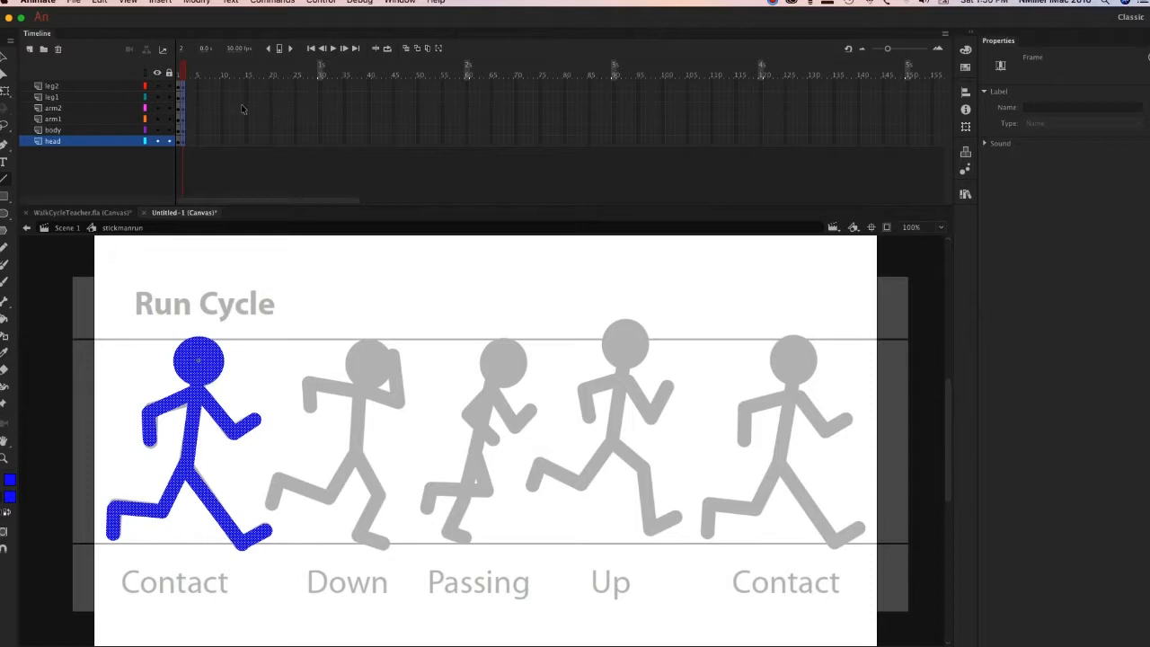
# Move the whole frame 2 figure over the Down pose, aligning the heads, and deselect it.
pyautogui.click(9, 60)
pyautogui.moveTo(198, 362); pyautogui.dragTo(367, 372)
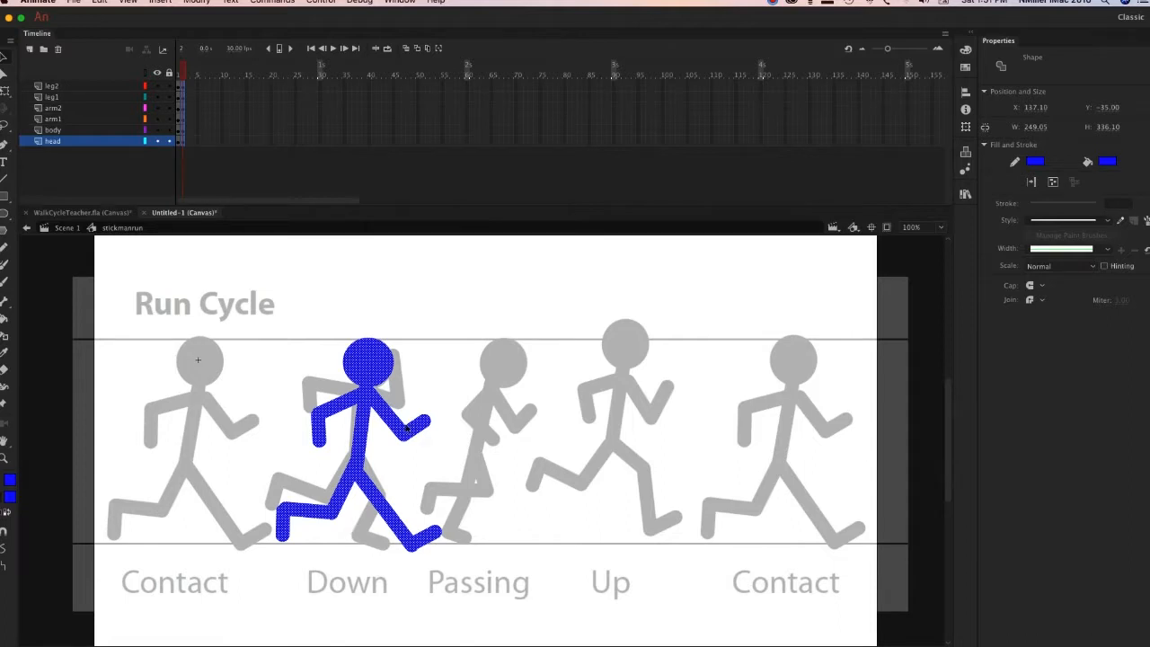
pyautogui.click(413, 311)
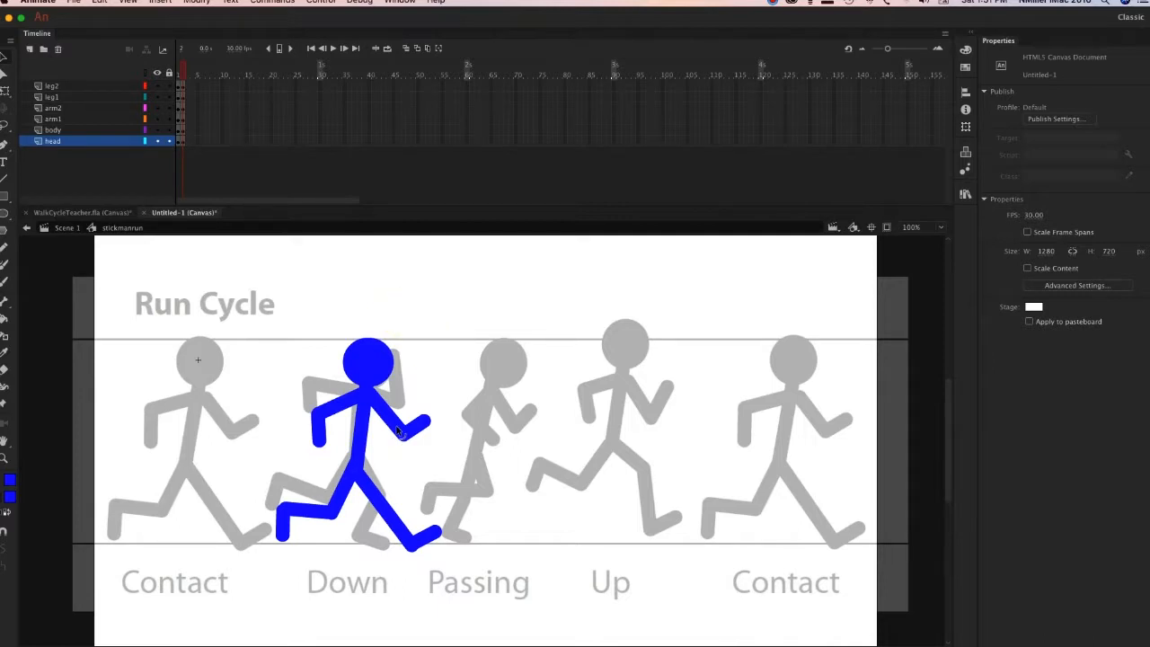
# Rotate the front arm's upper segment on the arm1 layer upward toward the Down pose with Free Transform.
pyautogui.click(398, 431)
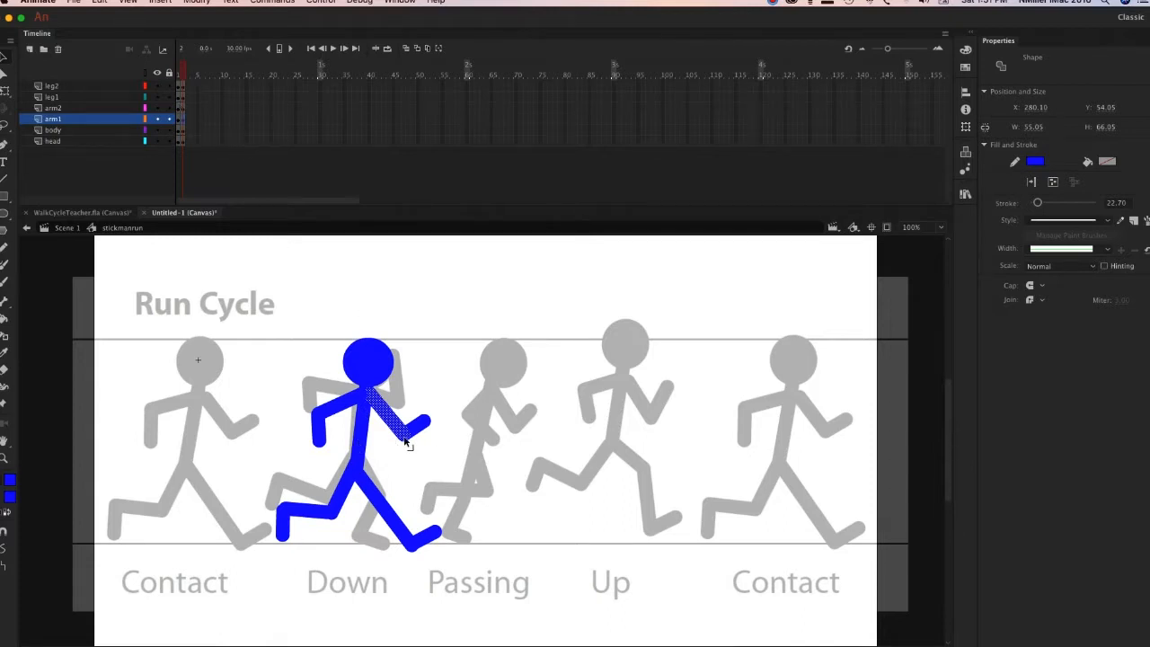
pyautogui.moveTo(408, 437); pyautogui.dragTo(409, 432)
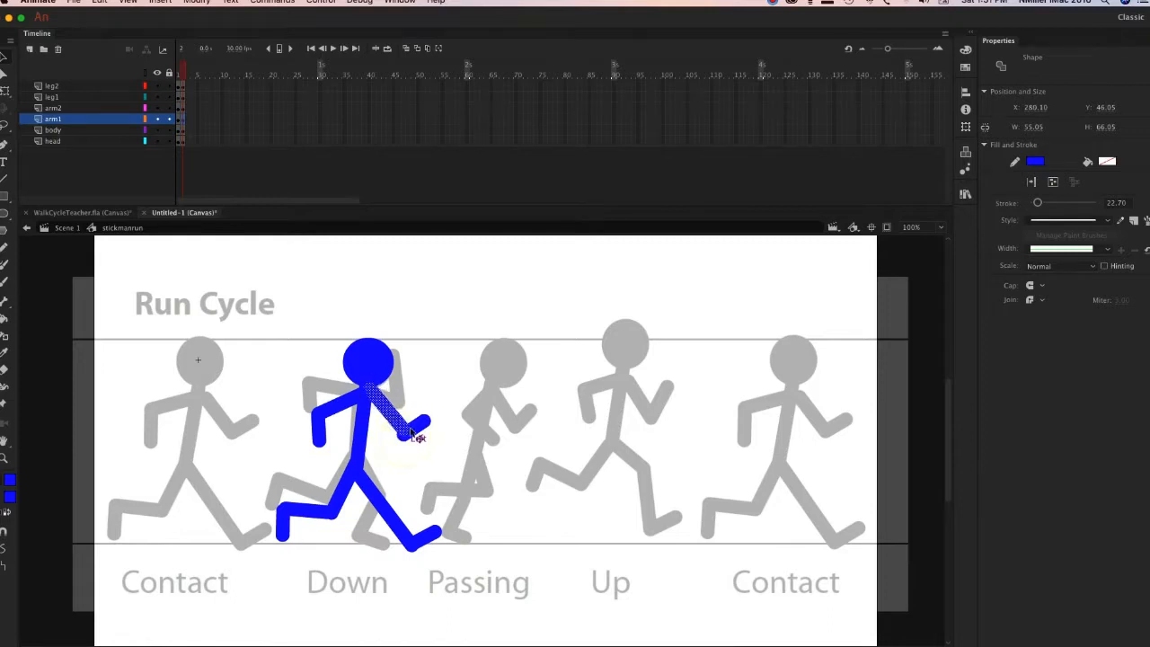
pyautogui.click(428, 394)
pyautogui.click(402, 422)
pyautogui.press('q')
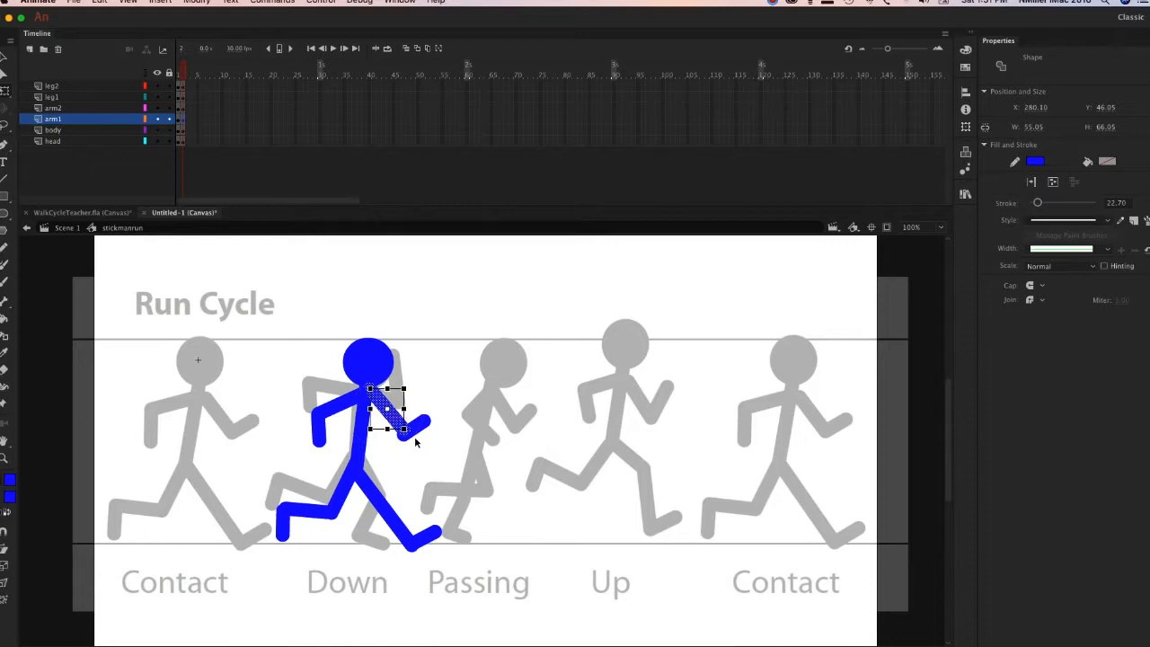
pyautogui.moveTo(416, 431)
pyautogui.mouseDown()
pyautogui.moveTo(414, 399)
pyautogui.moveTo(430, 416)
pyautogui.moveTo(412, 409)
pyautogui.mouseUp()
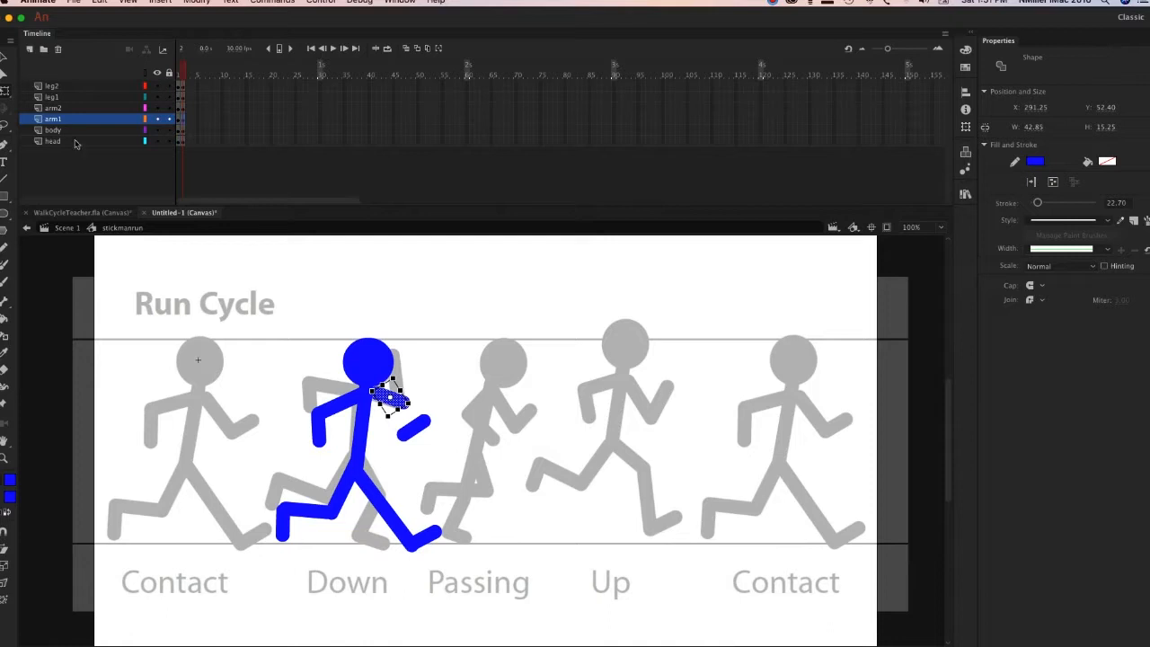
# Move the front arm's forearm on the arm1 layer onto the elbow and rotate it upright to match the Down pose, then deselect it.
pyautogui.click(5, 70)
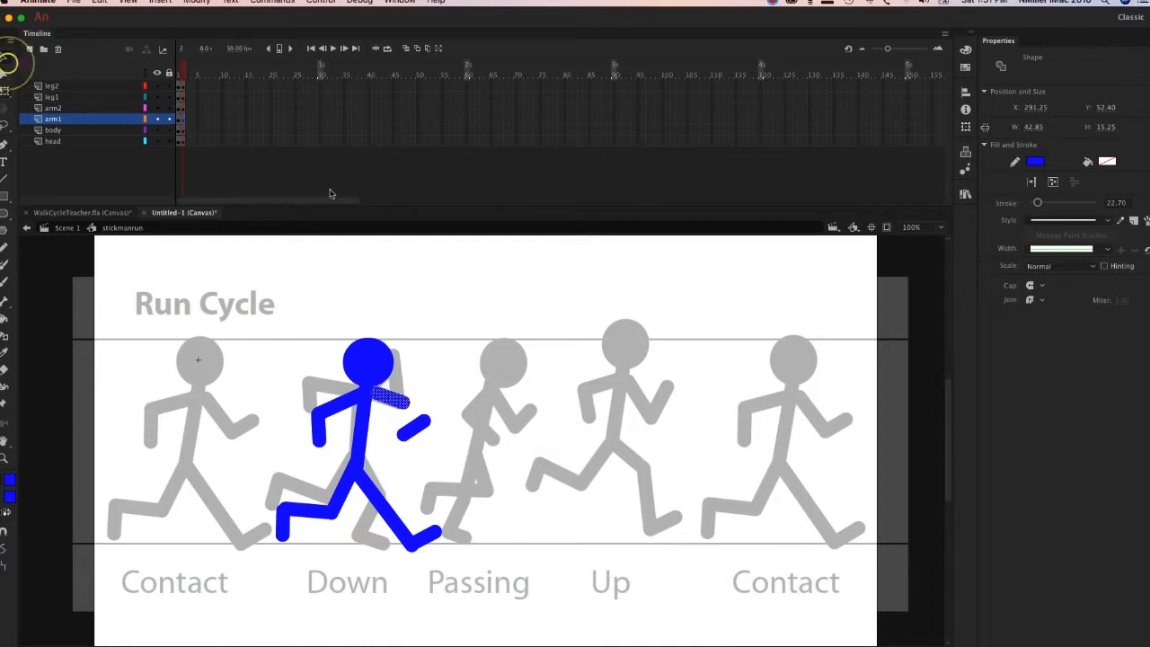
pyautogui.click(422, 430)
pyautogui.moveTo(425, 423); pyautogui.dragTo(422, 386)
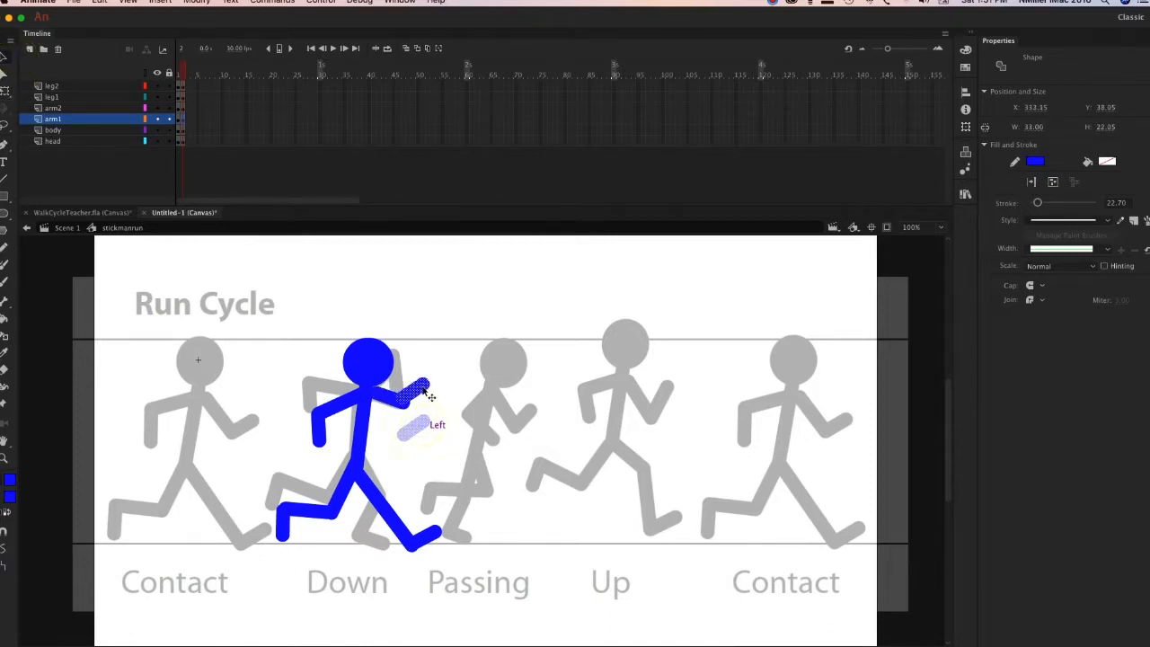
pyautogui.press('q')
pyautogui.moveTo(441, 385); pyautogui.dragTo(424, 353)
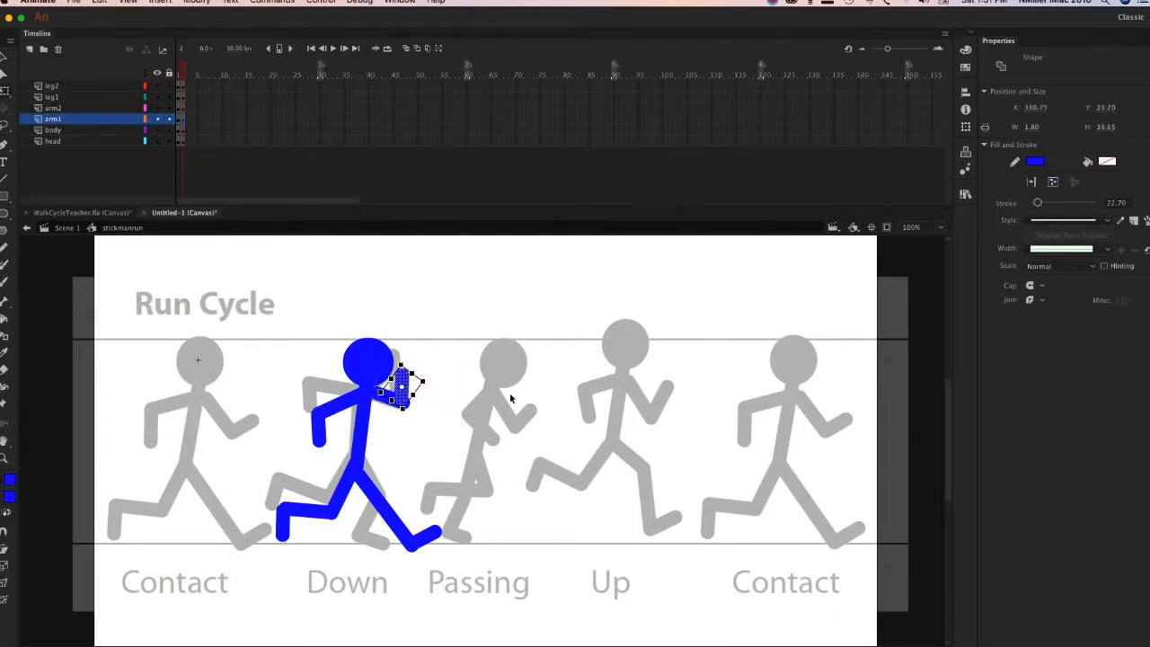
pyautogui.moveTo(401, 363); pyautogui.dragTo(398, 343)
pyautogui.moveTo(406, 399)
pyautogui.mouseDown()
pyautogui.moveTo(442, 369)
pyautogui.moveTo(403, 335)
pyautogui.mouseUp()
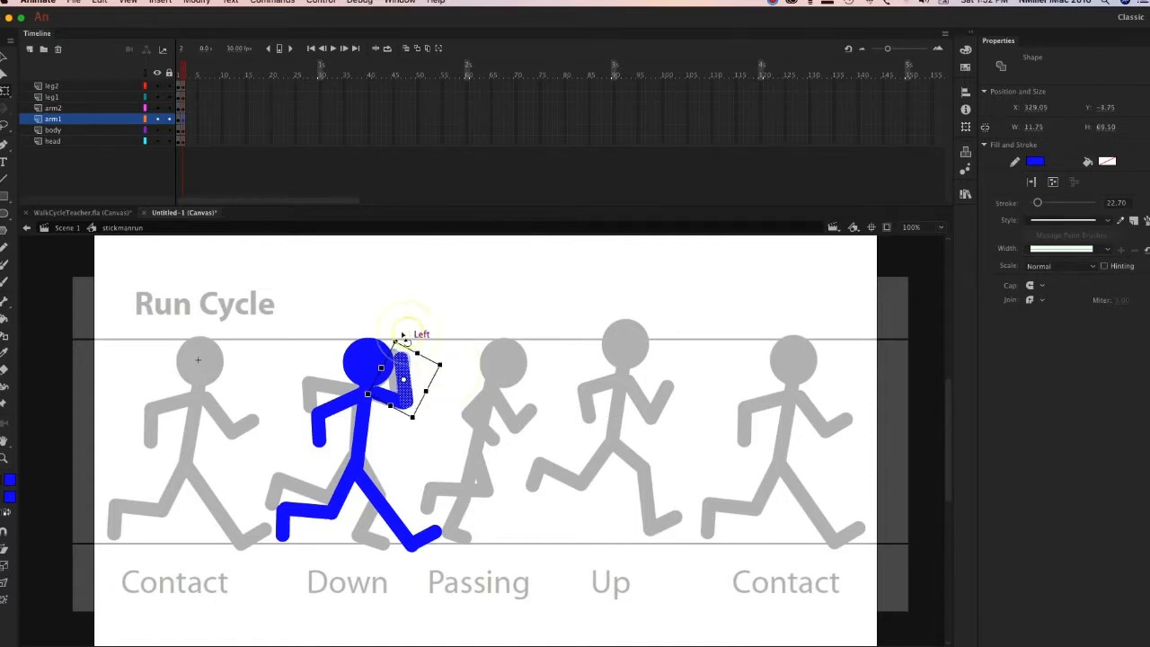
pyautogui.moveTo(405, 395); pyautogui.dragTo(402, 395)
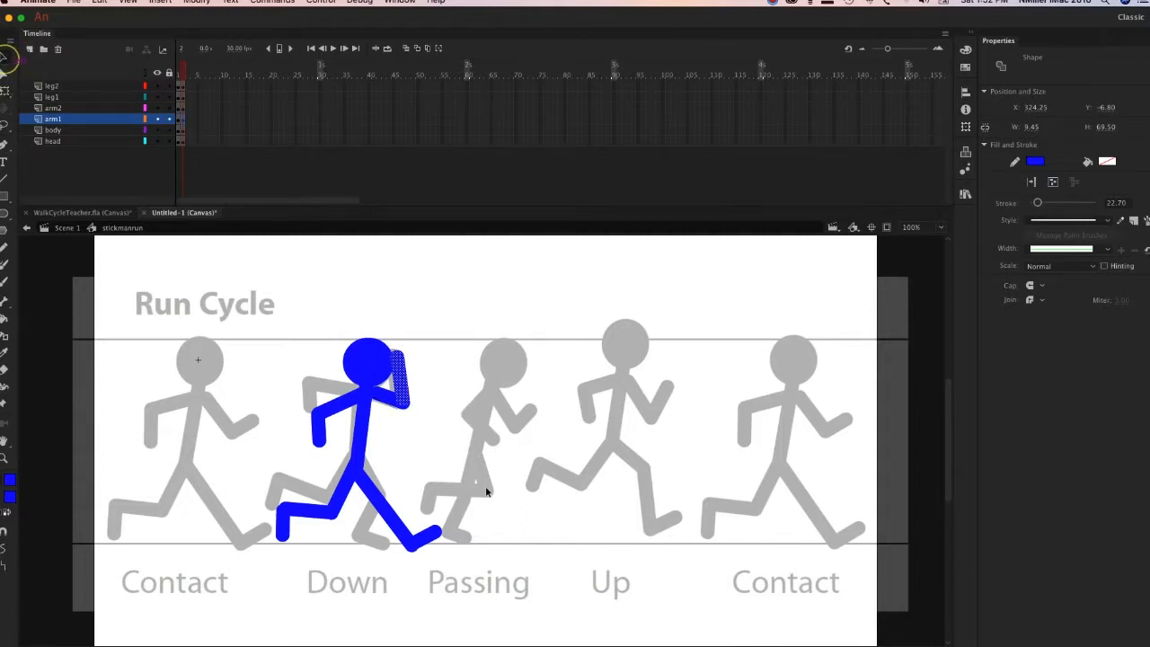
pyautogui.click(486, 488)
pyautogui.click(329, 411)
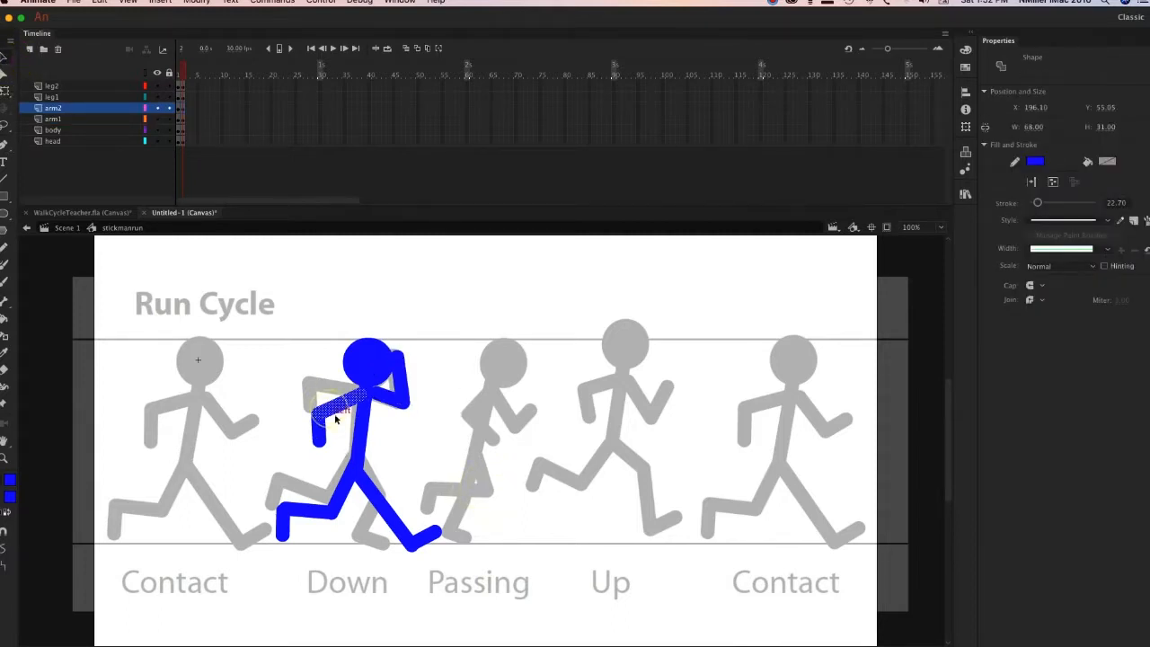
pyautogui.click(262, 320)
pyautogui.moveTo(339, 411); pyautogui.dragTo(336, 402)
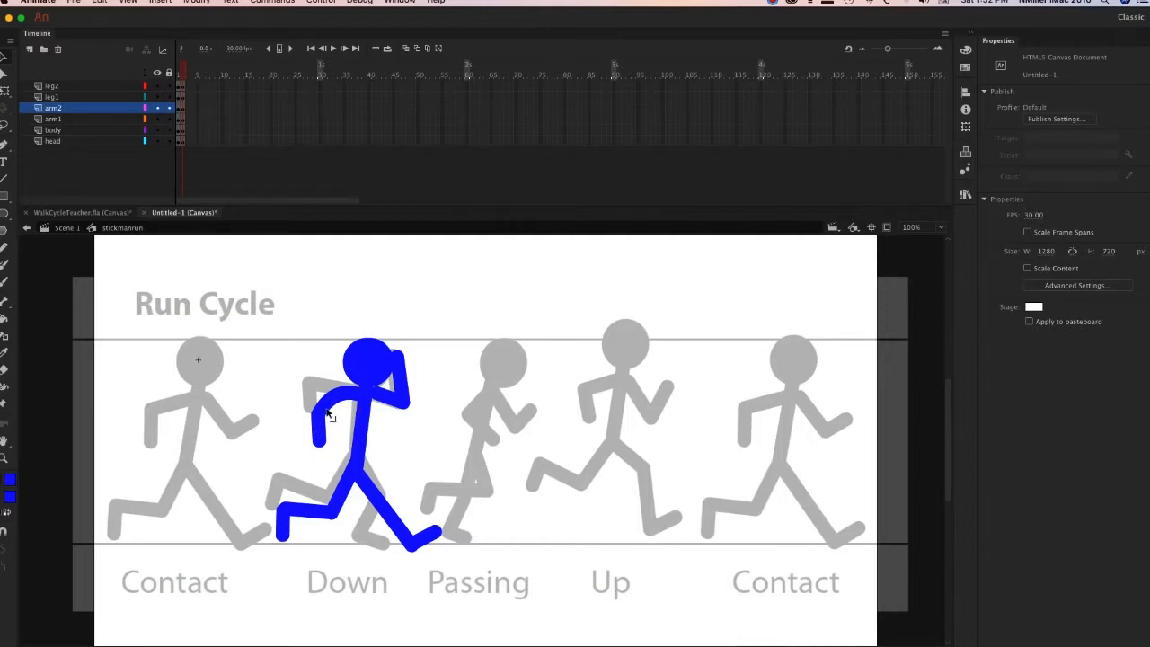
pyautogui.moveTo(339, 400); pyautogui.dragTo(340, 405)
# Rotate the back arm's upper segment on arm2 to match the Down pose, and move its forearm up to the elbow.
pyautogui.click(356, 409)
pyautogui.press('q')
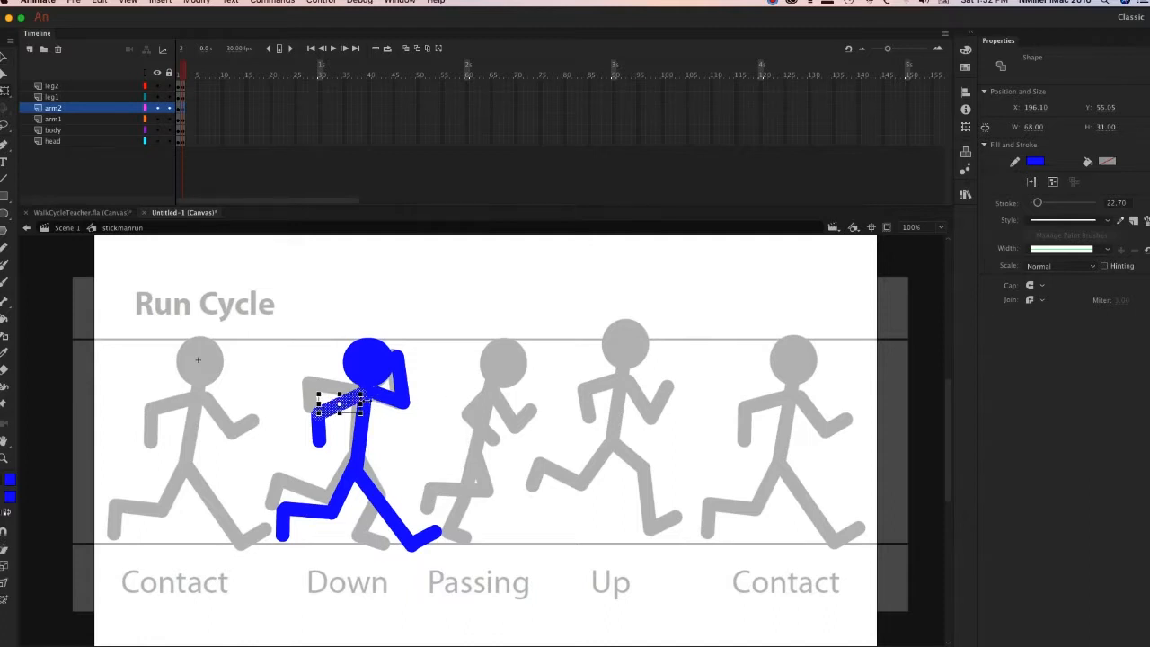
pyautogui.moveTo(376, 406)
pyautogui.mouseDown()
pyautogui.moveTo(355, 409)
pyautogui.moveTo(382, 399)
pyautogui.mouseUp()
pyautogui.press('v')
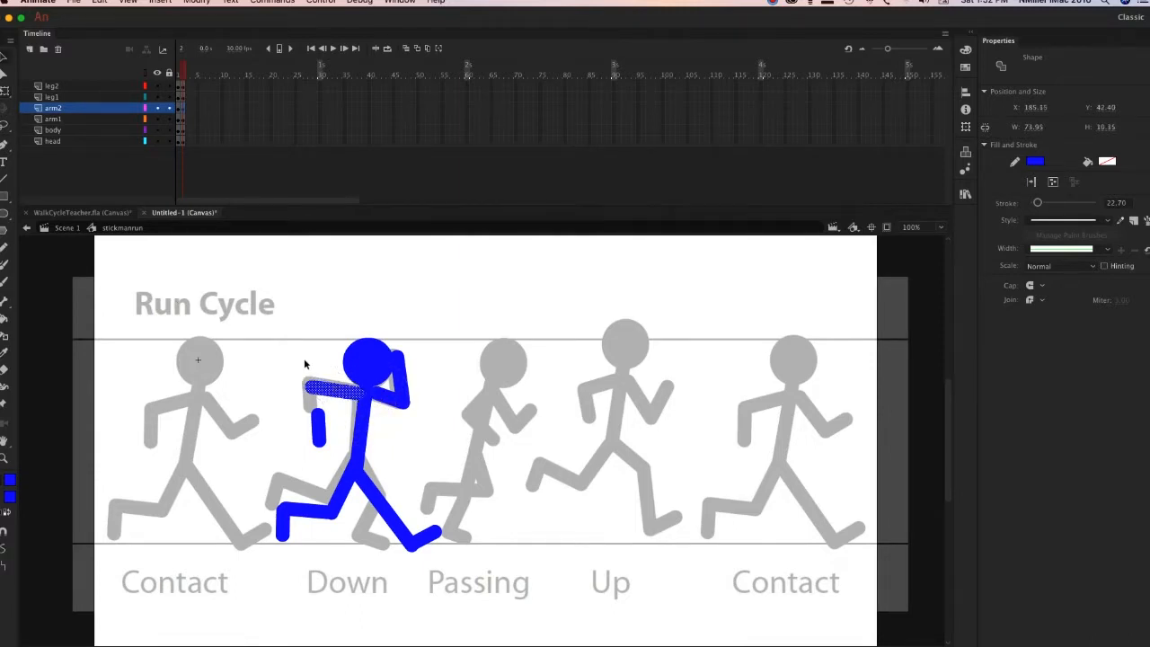
pyautogui.moveTo(318, 432); pyautogui.dragTo(320, 412)
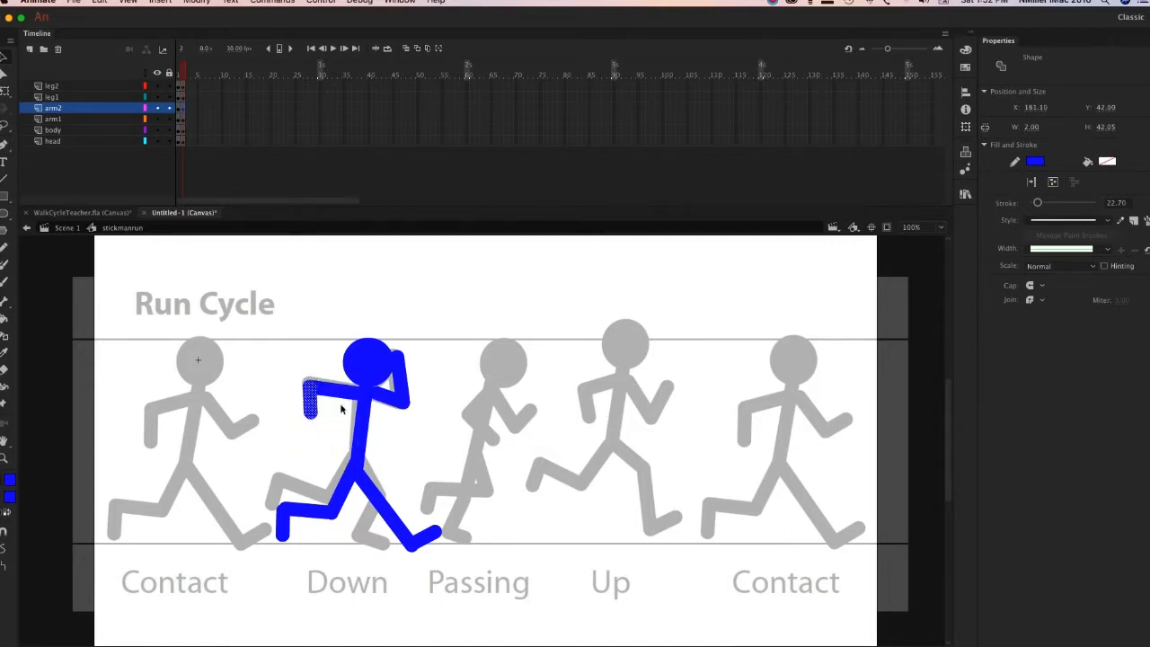
pyautogui.click(422, 496)
# Shorten the front leg's upper segment on leg1 with Free Transform so it ends at the Down pose's knee.
pyautogui.click(385, 516)
pyautogui.press('q')
pyautogui.moveTo(412, 544); pyautogui.dragTo(388, 503)
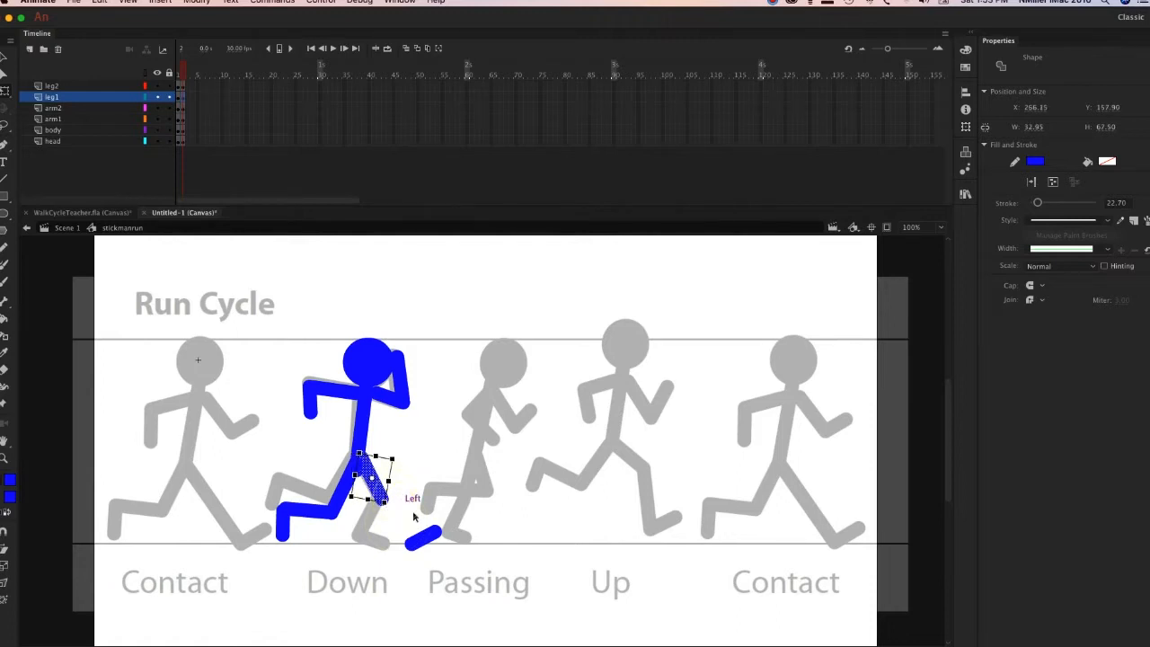
pyautogui.click(414, 515)
# Move the detached foot segment on leg1 onto the Down pose's front foot and rotate it to match.
pyautogui.click(425, 537)
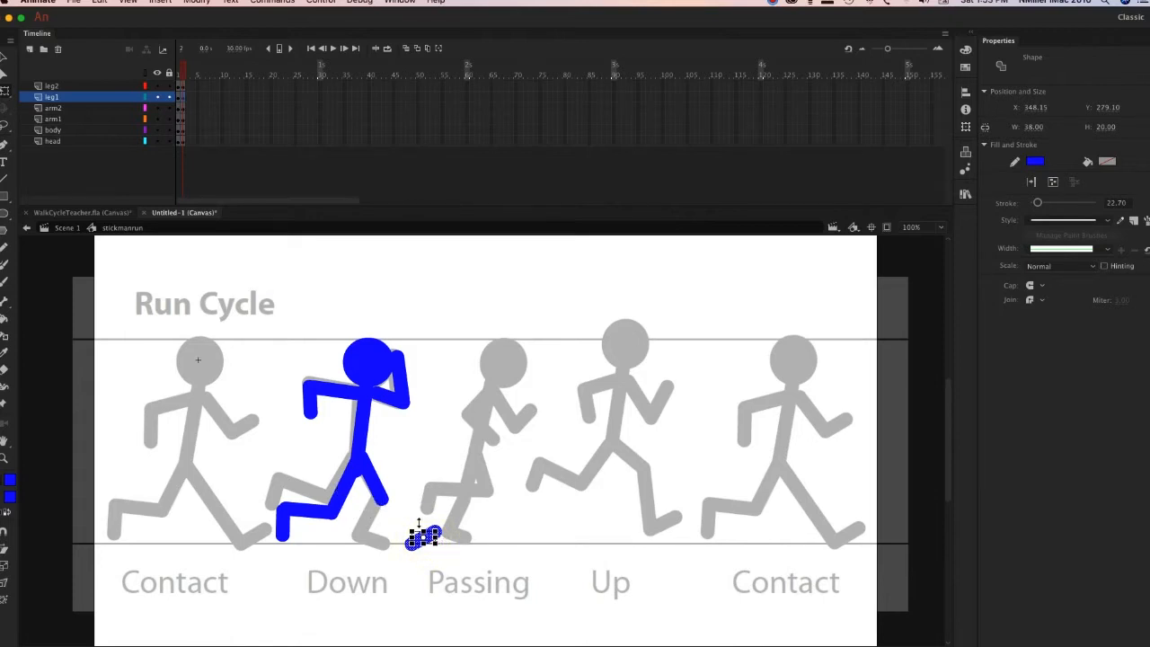
pyautogui.press('super+equal')
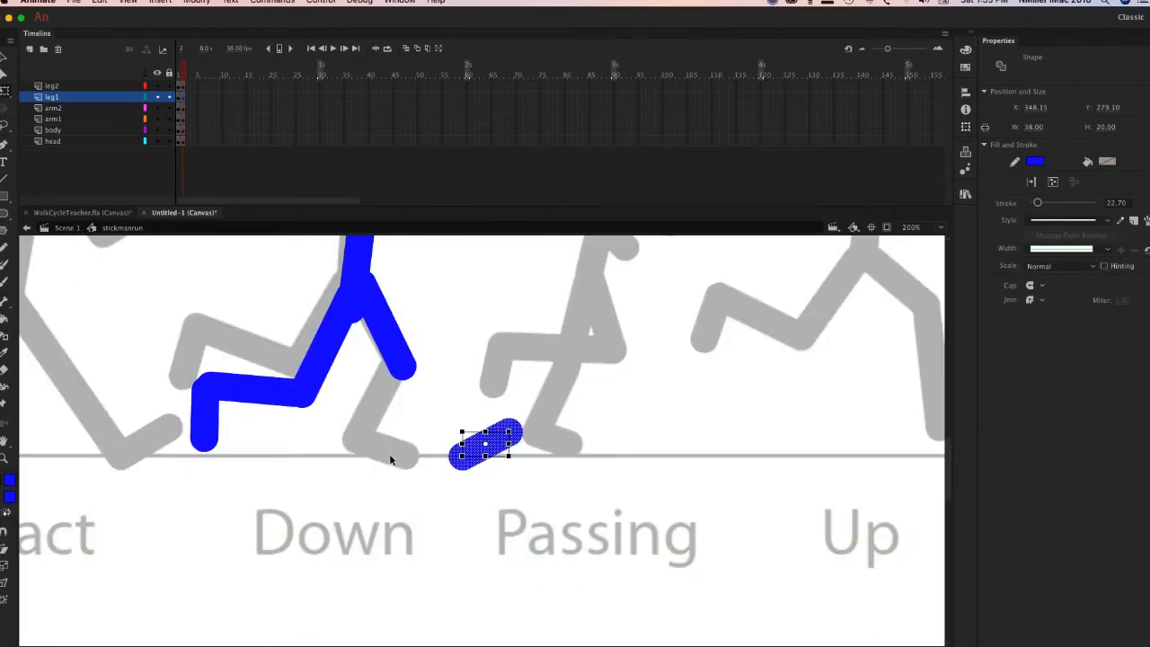
pyautogui.moveTo(499, 443)
pyautogui.mouseDown()
pyautogui.moveTo(402, 447)
pyautogui.moveTo(437, 419)
pyautogui.moveTo(445, 463)
pyautogui.moveTo(407, 463)
pyautogui.mouseUp()
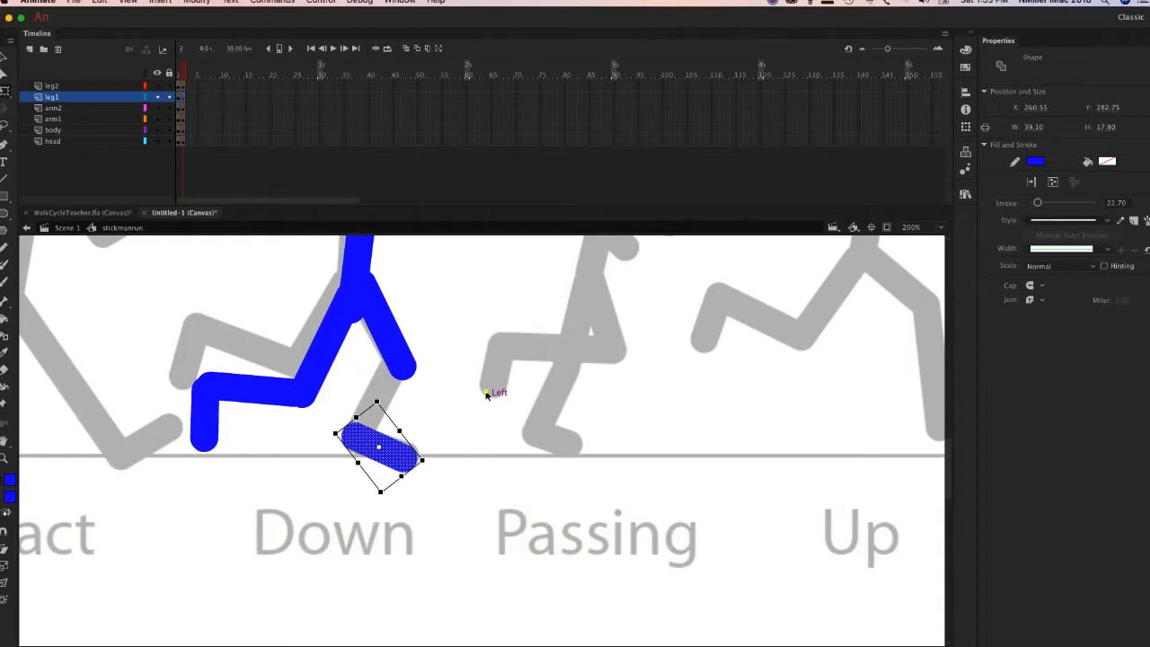
pyautogui.click(489, 392)
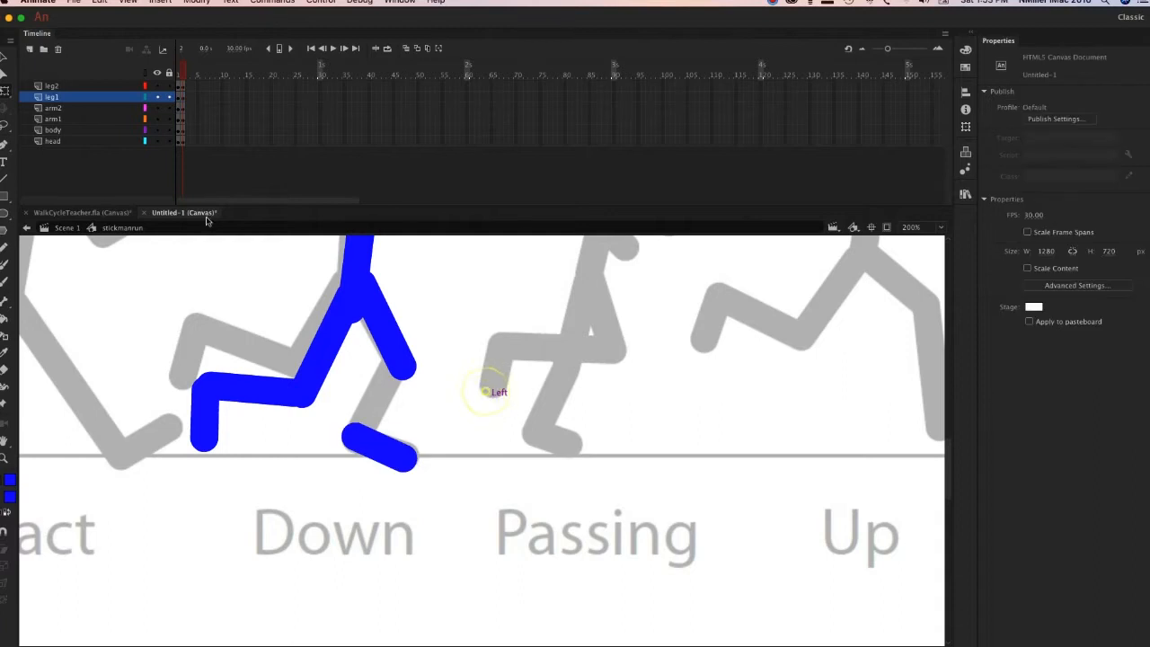
# Draw a line on leg1 from the front knee to the foot segment, following the Down pose's shin.
pyautogui.click(4, 180)
pyautogui.moveTo(398, 362); pyautogui.dragTo(360, 438)
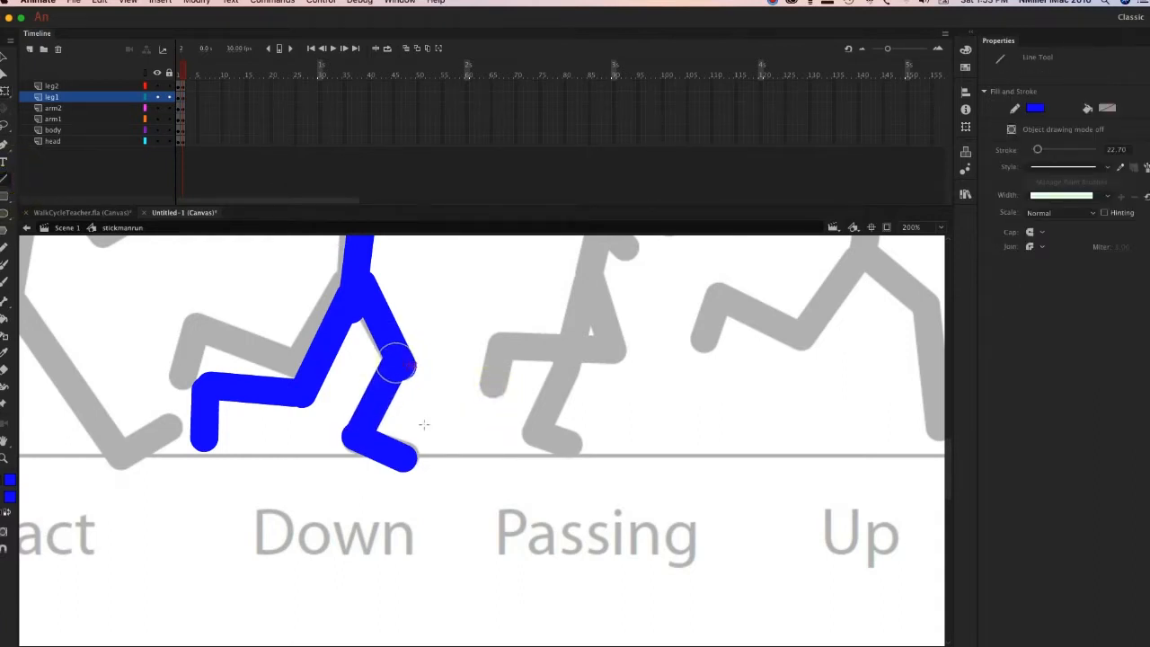
pyautogui.press('super+minus')
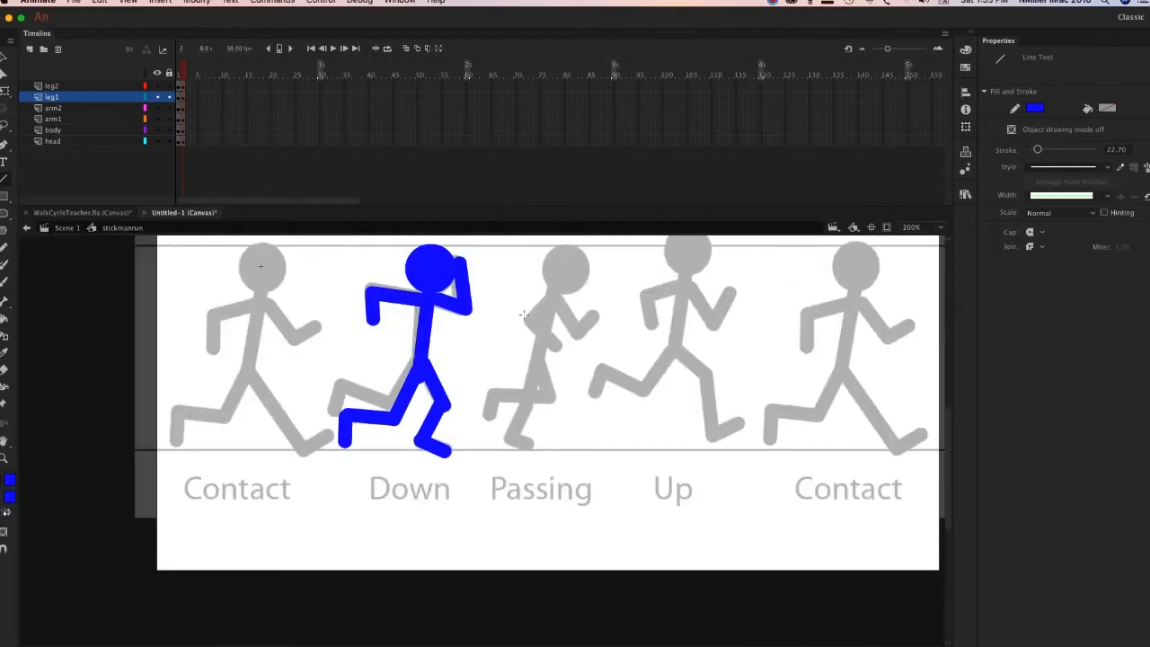
# Select all three segments of the back leg on leg2, rotate and shift them onto the Down pose's back leg, and deselect.
pyautogui.click(4, 60)
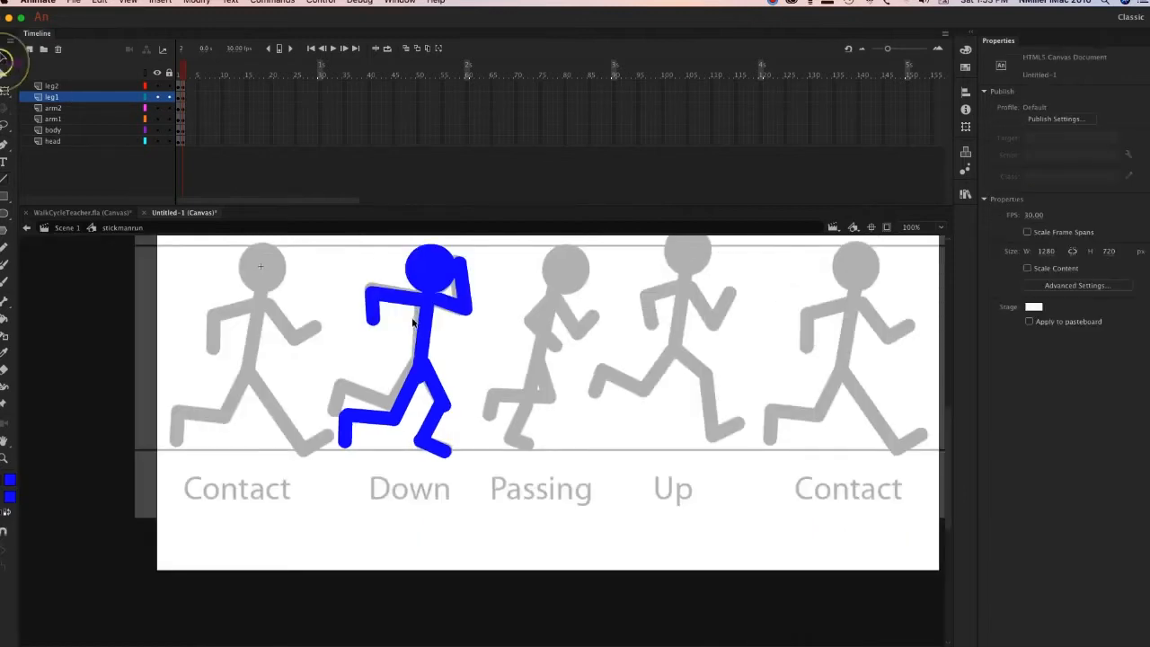
pyautogui.click(405, 408)
pyautogui.keyDown('shift'); pyautogui.click(370, 421); pyautogui.keyUp('shift')
pyautogui.keyDown('shift'); pyautogui.click(347, 430); pyautogui.keyUp('shift')
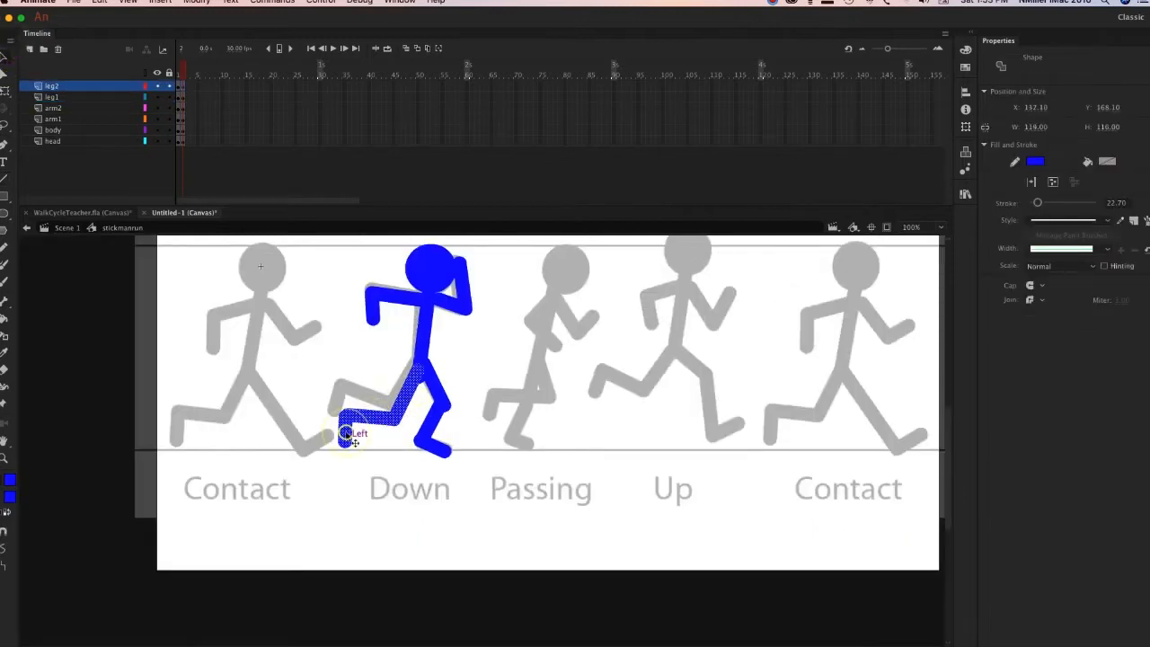
pyautogui.press('q')
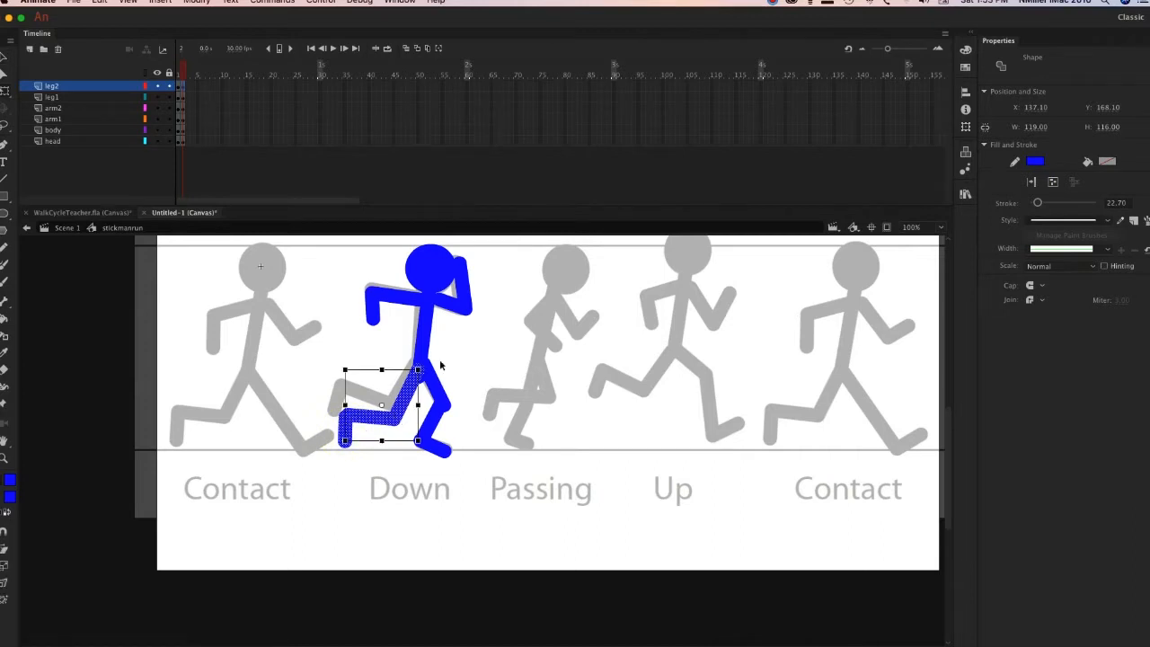
pyautogui.moveTo(426, 362); pyautogui.dragTo(431, 367)
pyautogui.moveTo(405, 405); pyautogui.dragTo(403, 394)
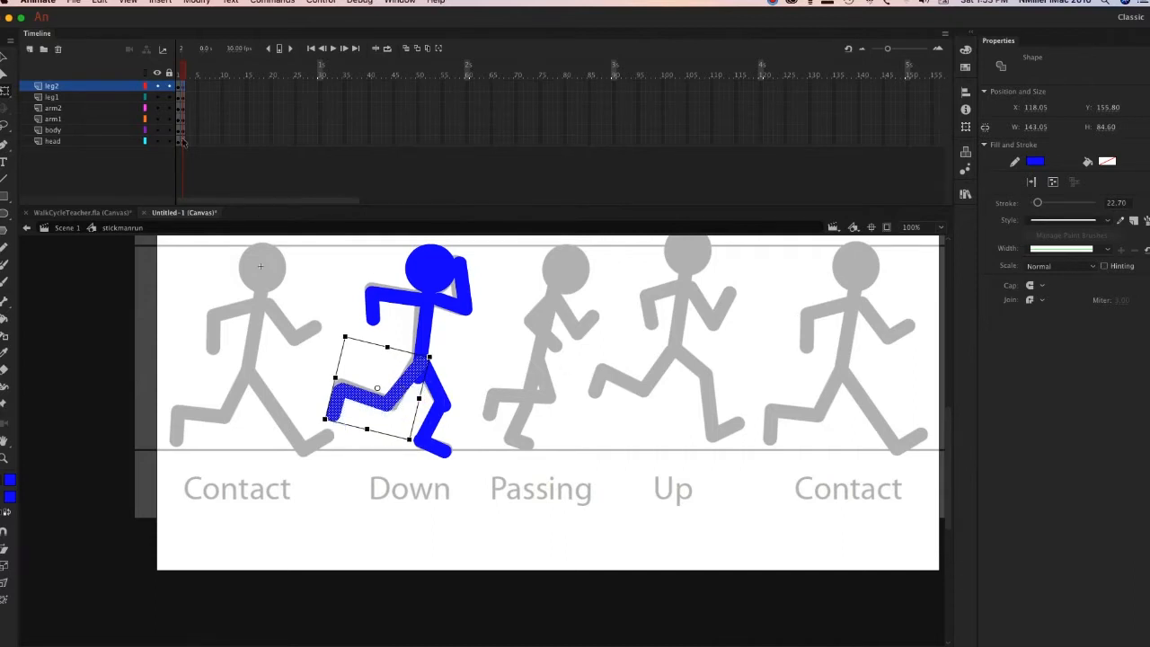
pyautogui.click(373, 284)
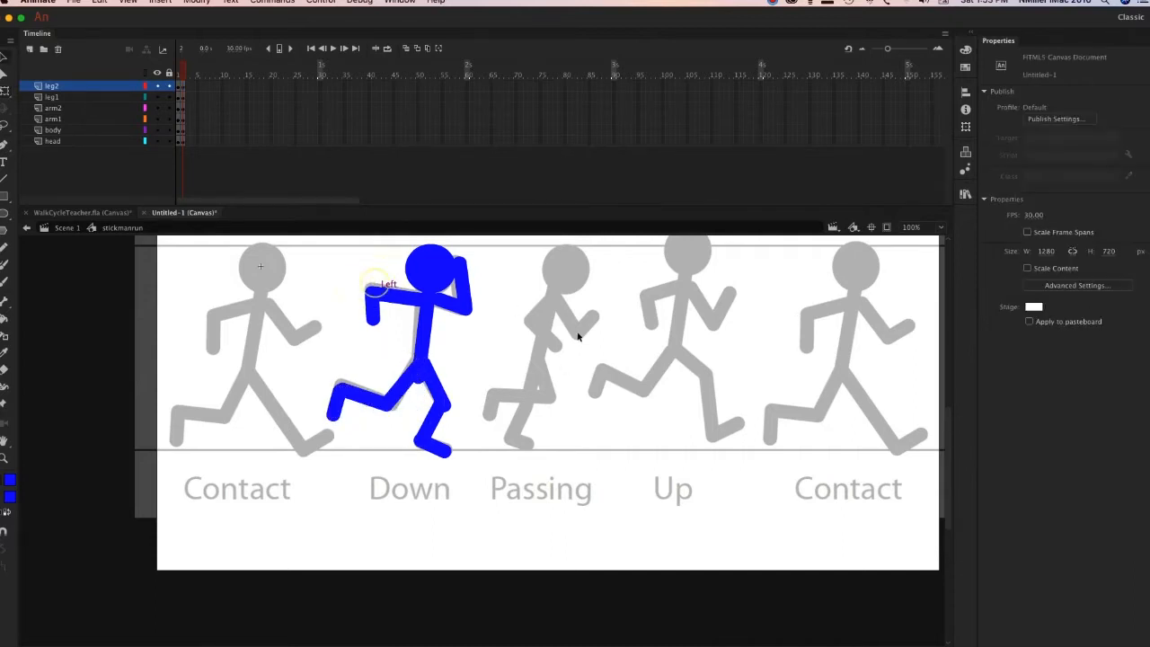
# Shorten the torso line on the body layer slightly with Free Transform.
pyautogui.click(417, 385)
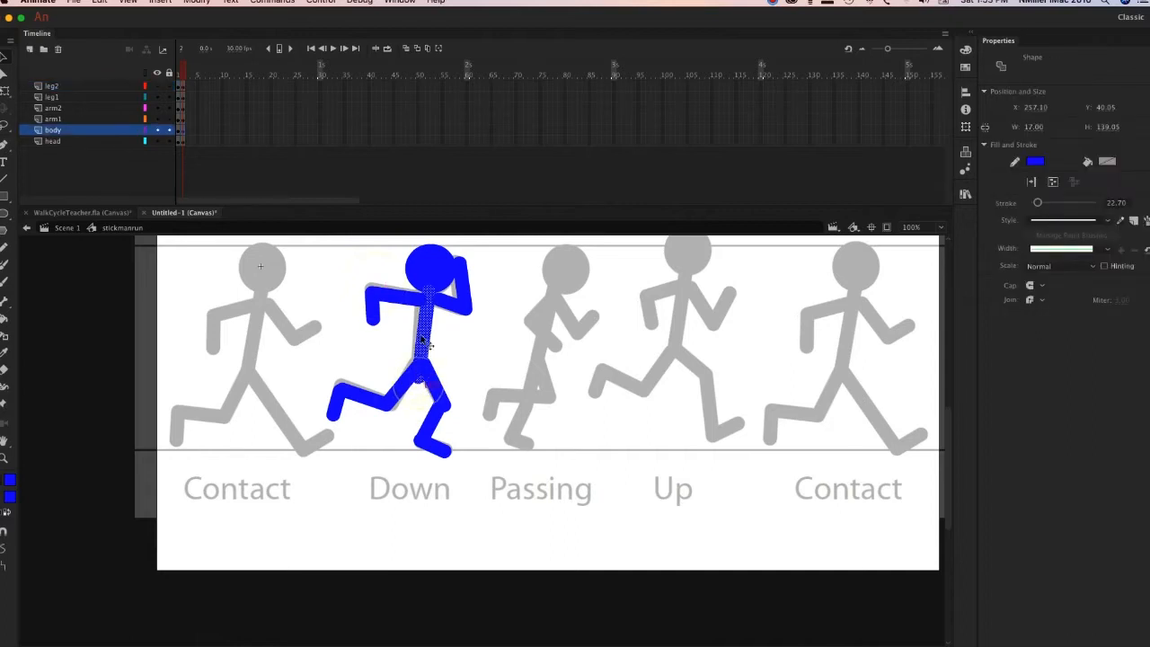
pyautogui.press('q')
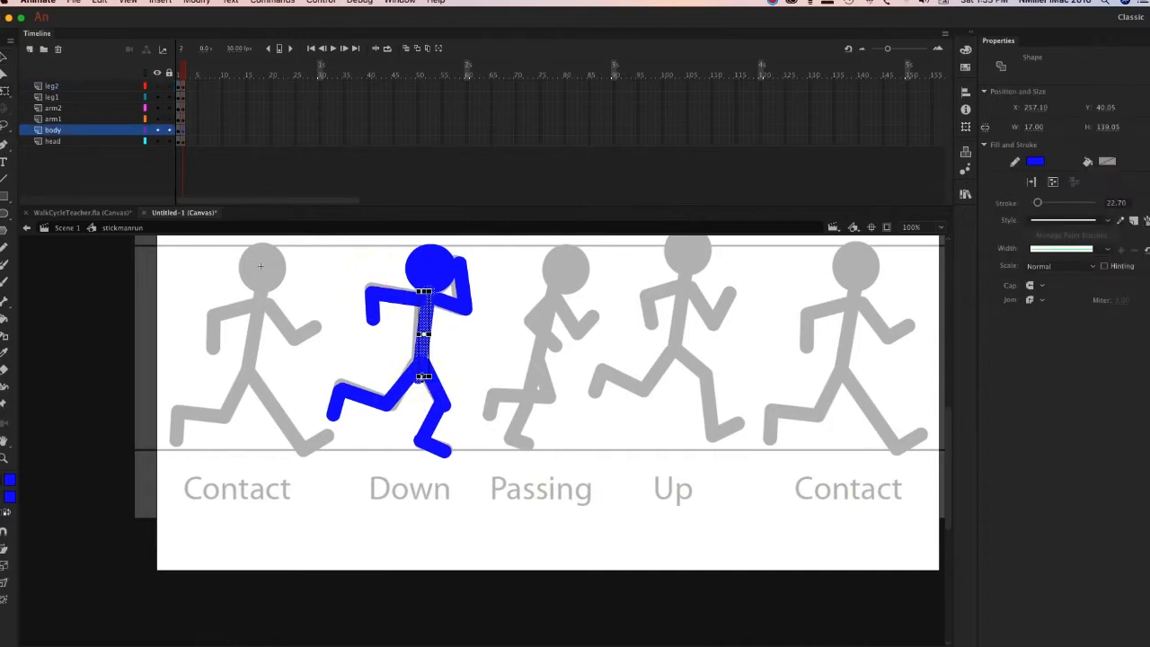
pyautogui.click(501, 361)
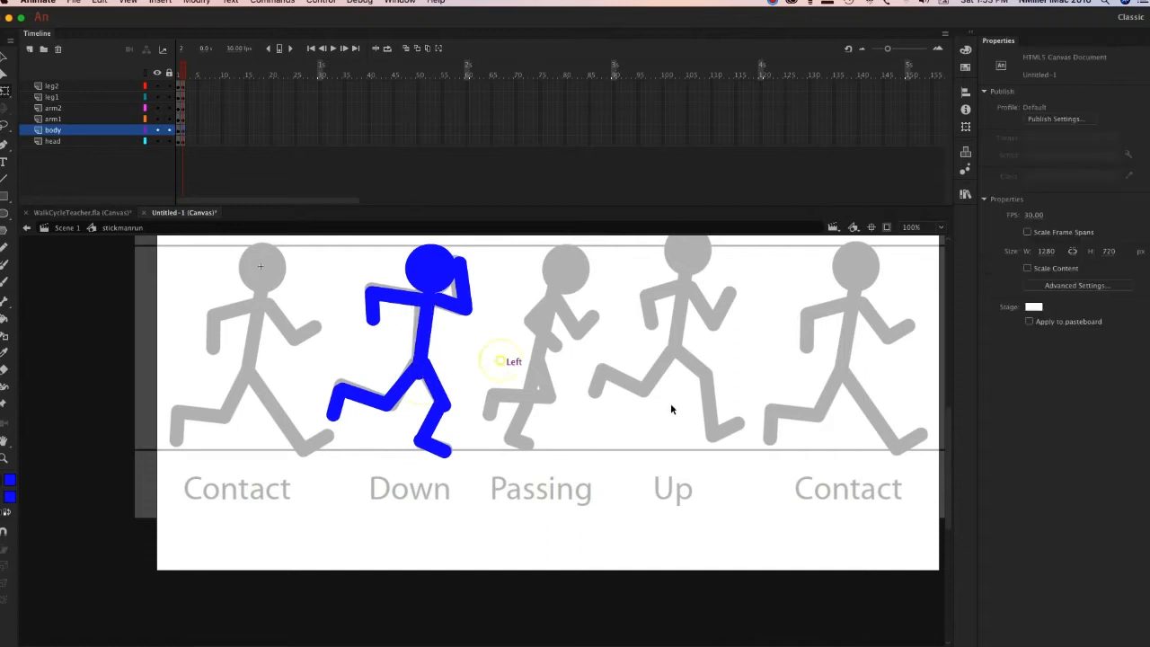
# Rotate the front leg's shin segment on leg1 slightly to fit the Down pose.
pyautogui.click(431, 423)
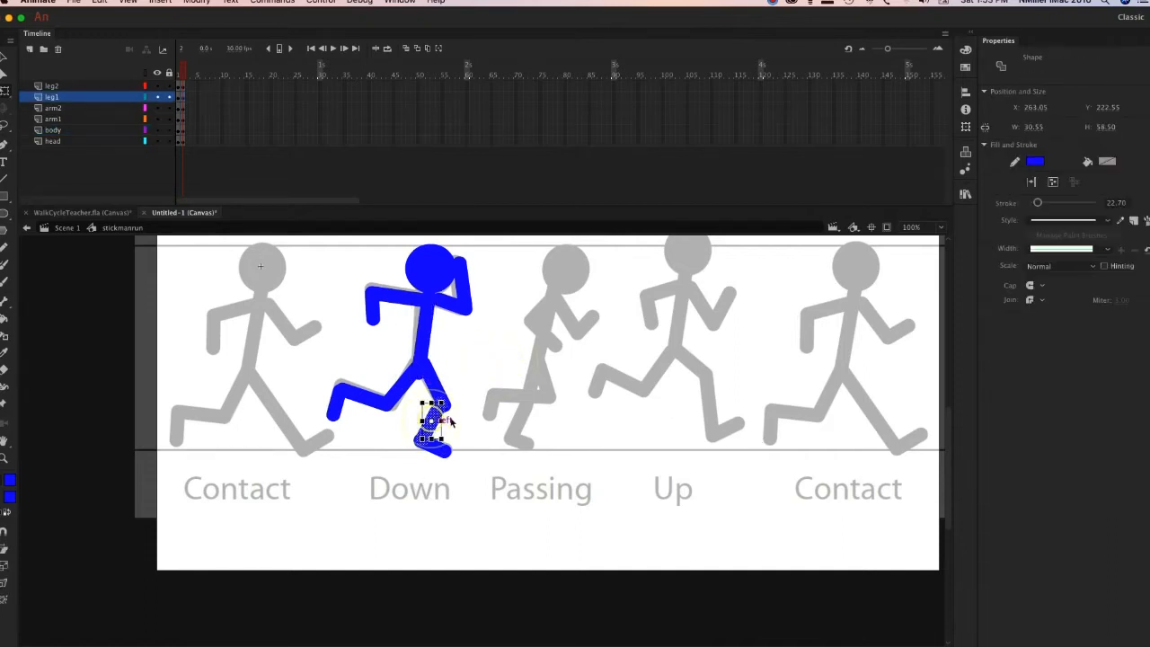
pyautogui.click(514, 419)
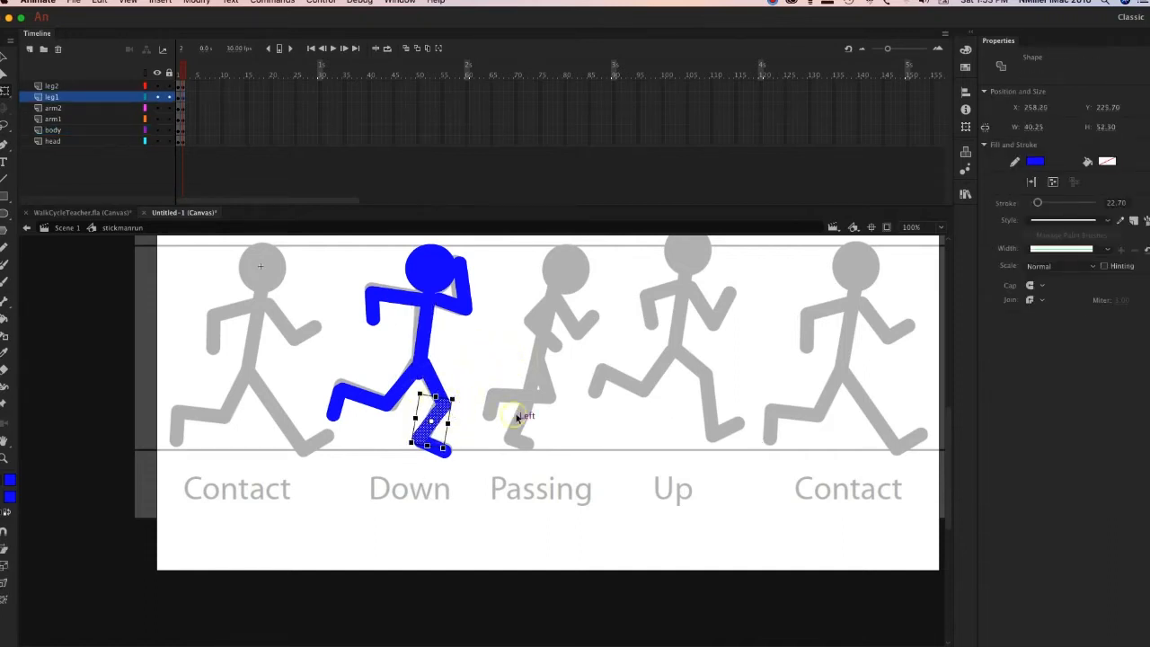
pyautogui.click(424, 359)
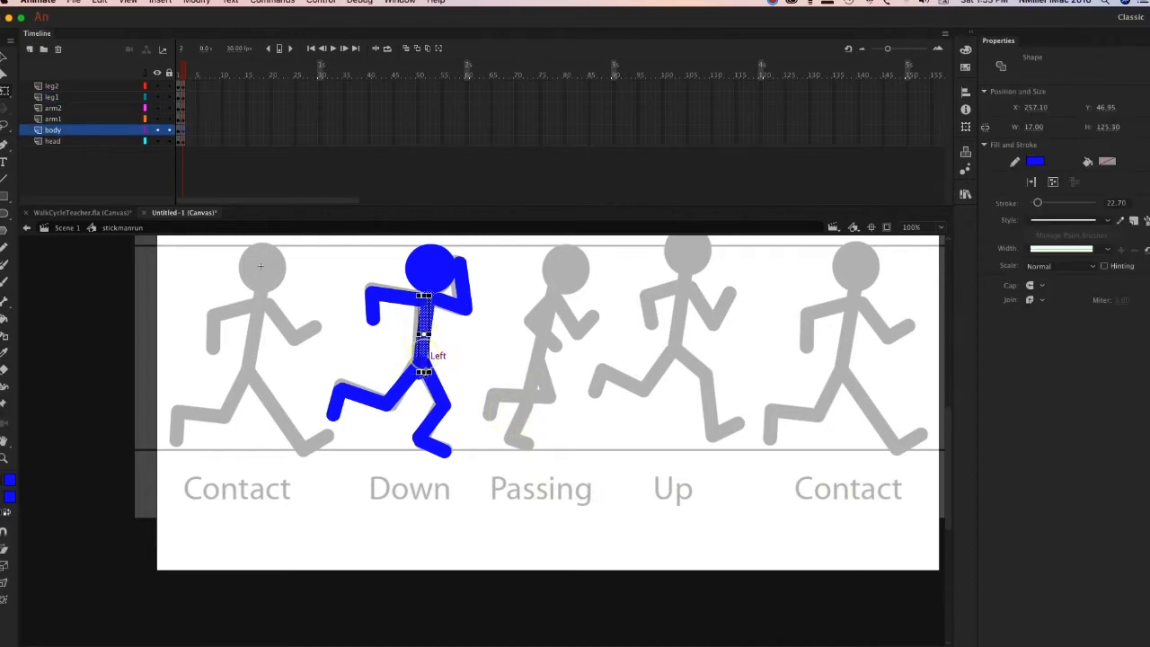
pyautogui.click(536, 370)
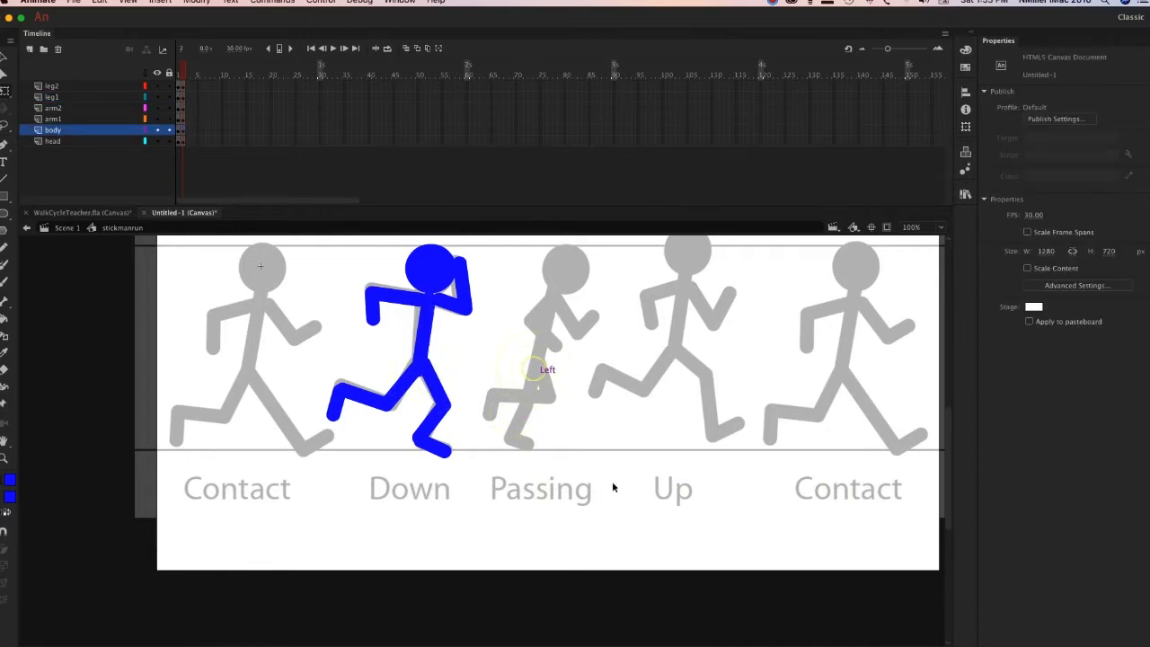
pyautogui.moveTo(614, 401); pyautogui.dragTo(570, 431)
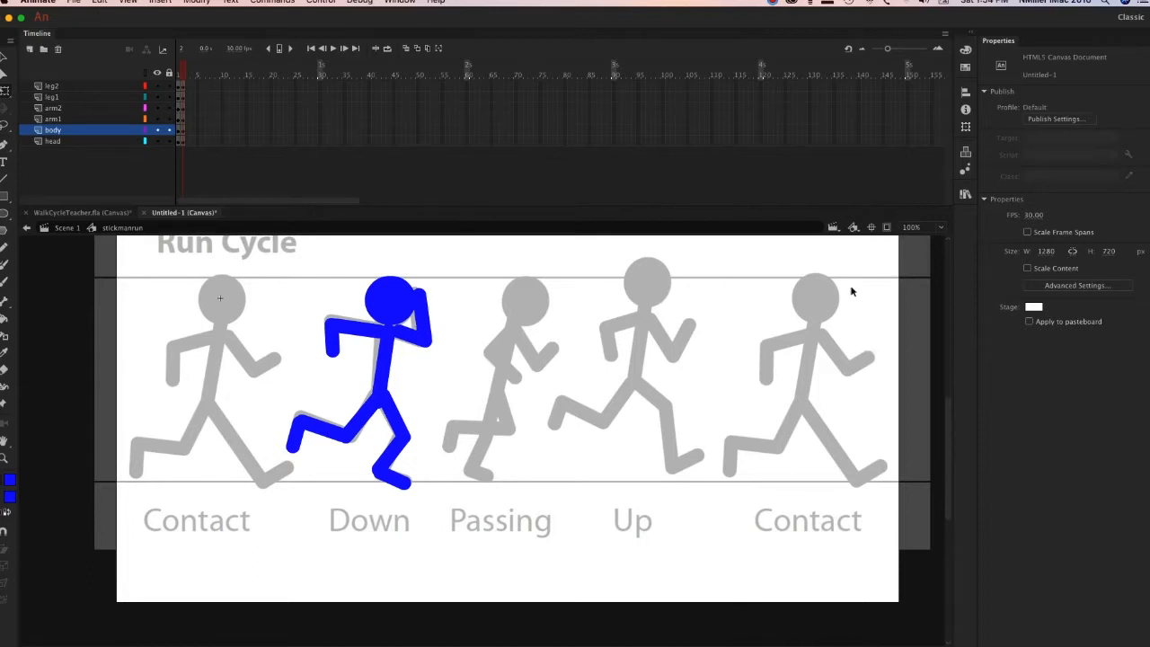
# Go back to frame 1, then switch to WalkCycleTeacher.fla, examine the WalkCycle symbol's frames, and return to its Scene 1.
pyautogui.moveTo(183, 76)
pyautogui.mouseDown()
pyautogui.moveTo(154, 79)
pyautogui.moveTo(187, 75)
pyautogui.moveTo(171, 77)
pyautogui.mouseUp()
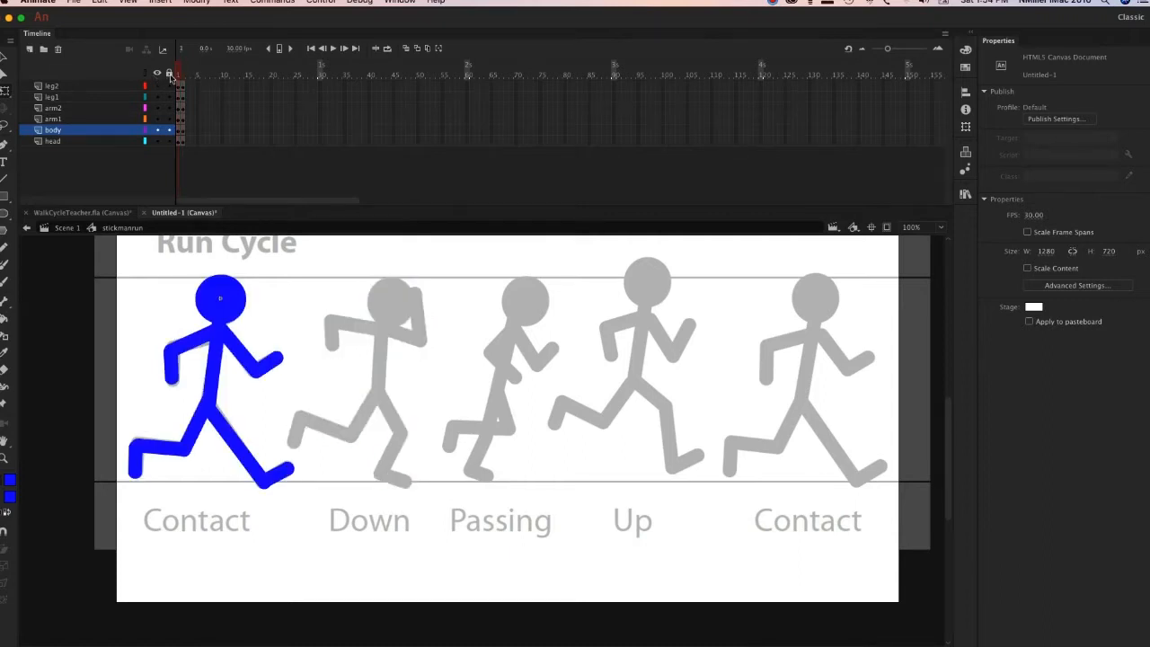
pyautogui.click(97, 213)
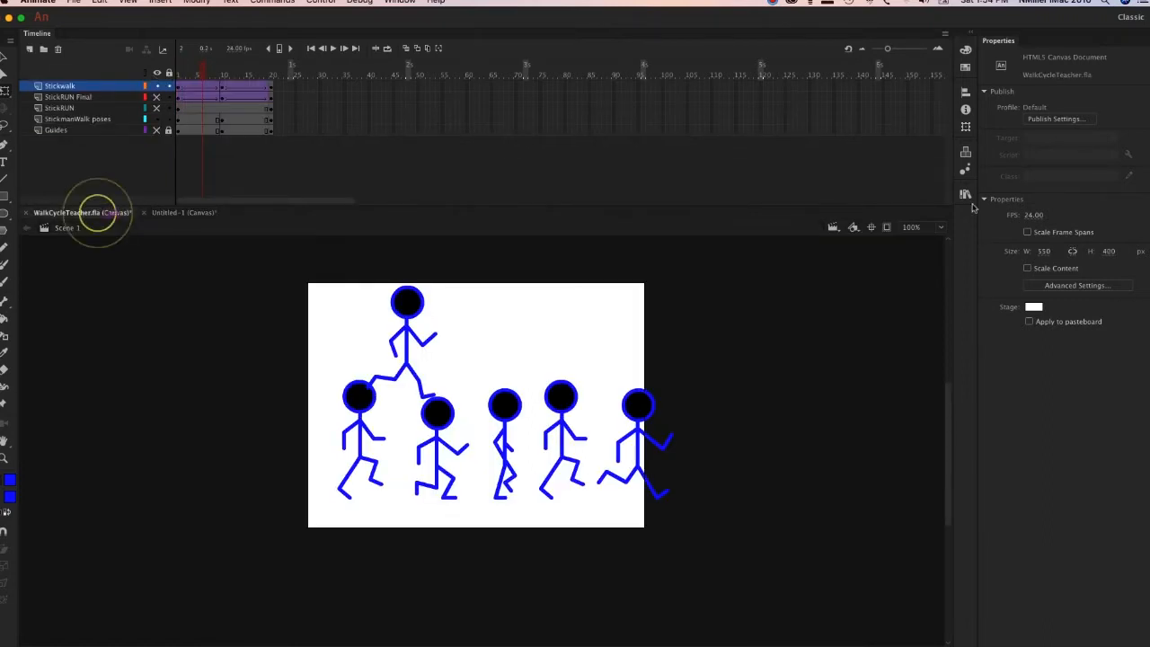
pyautogui.doubleClick(397, 304)
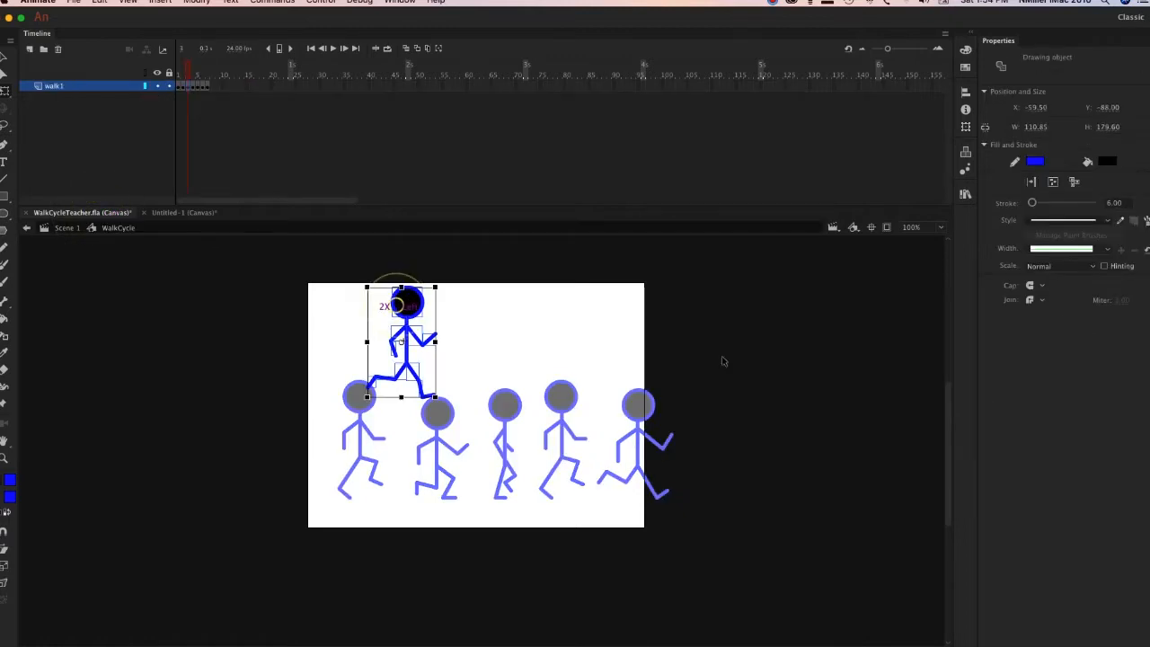
pyautogui.click(507, 350)
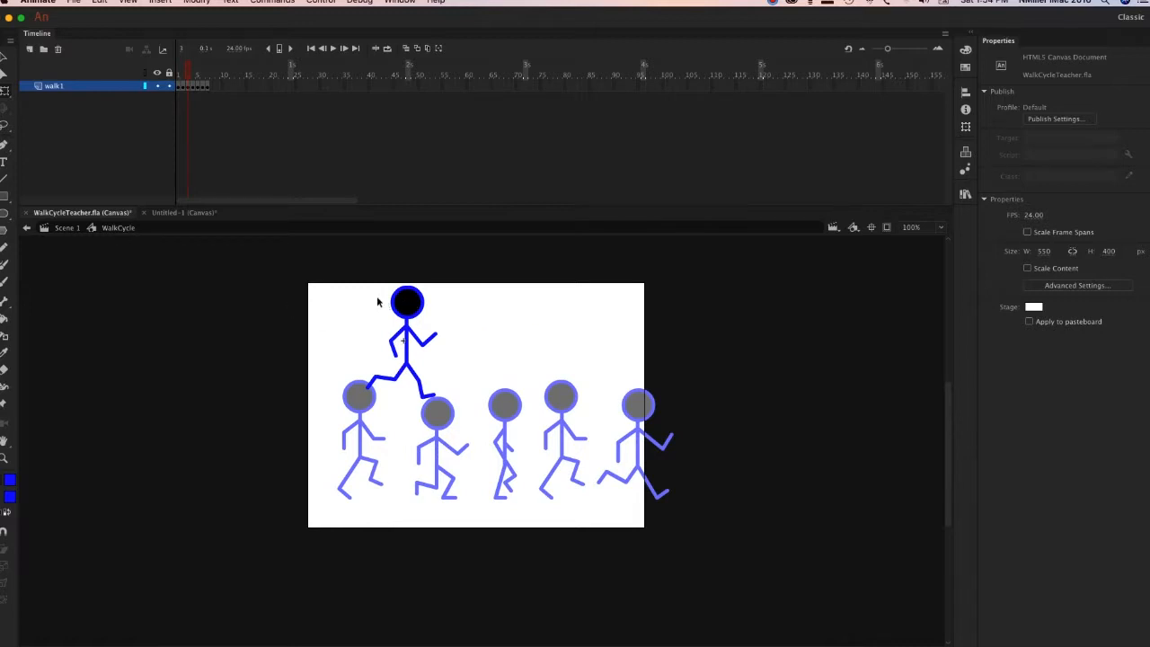
pyautogui.click(64, 230)
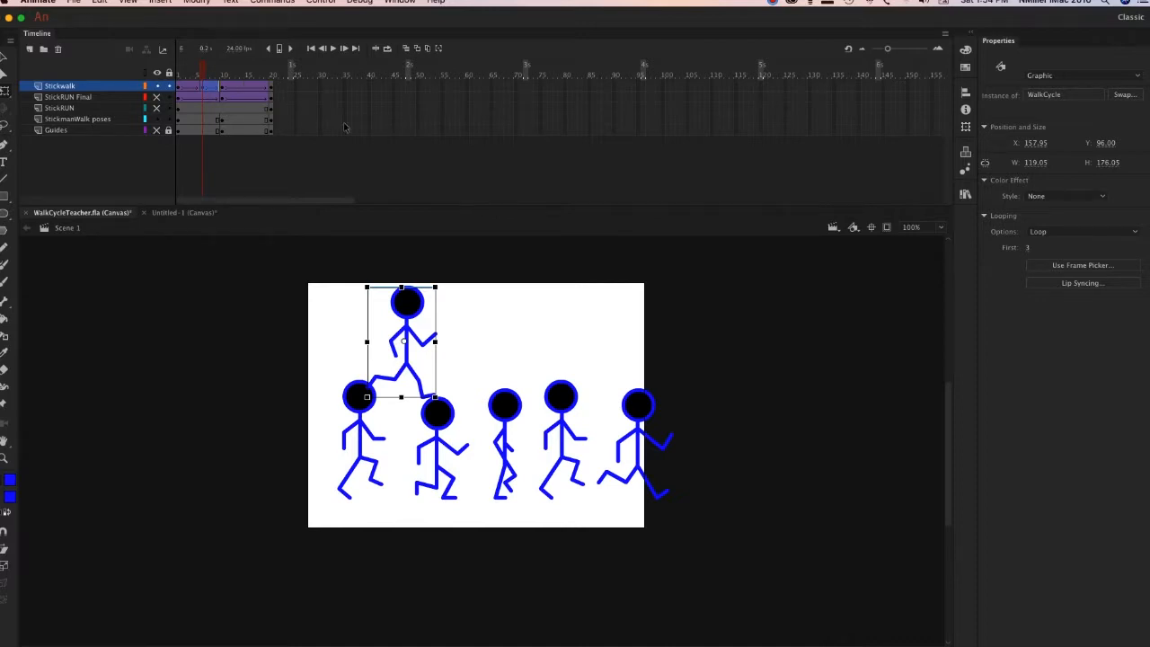
# Rewind WalkCycleTeacher.fla, switch back to Untitled-1, and compare frame 2 of stickmanrun with the Contact pose.
pyautogui.moveTo(202, 69); pyautogui.dragTo(154, 69)
pyautogui.click(180, 213)
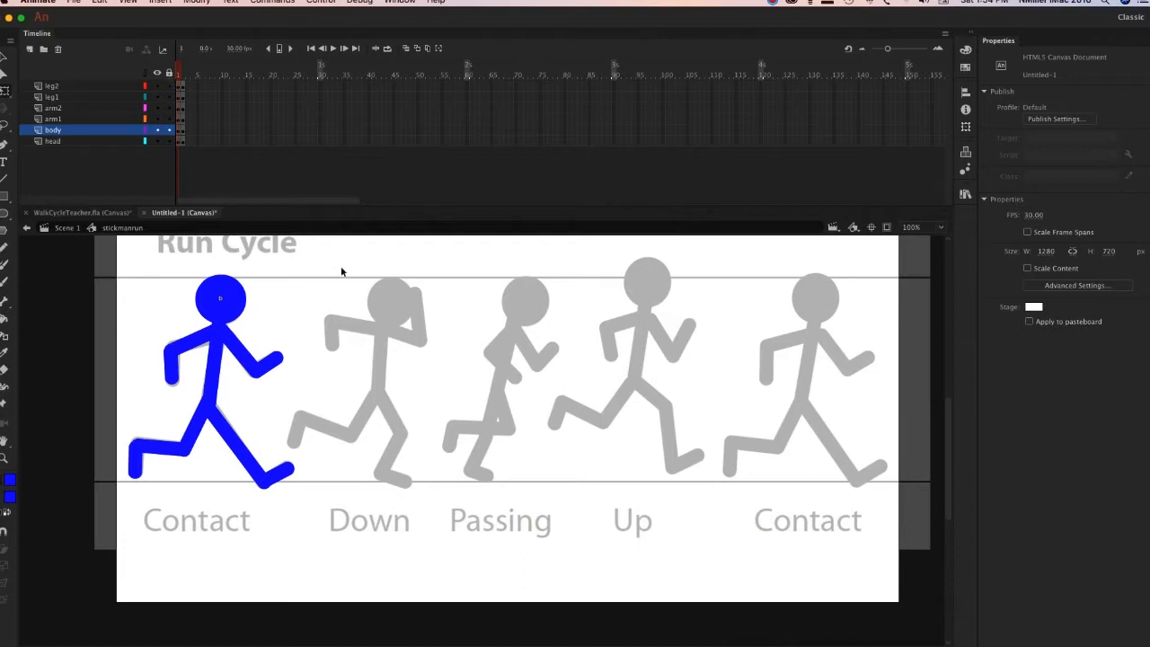
pyautogui.click(180, 72)
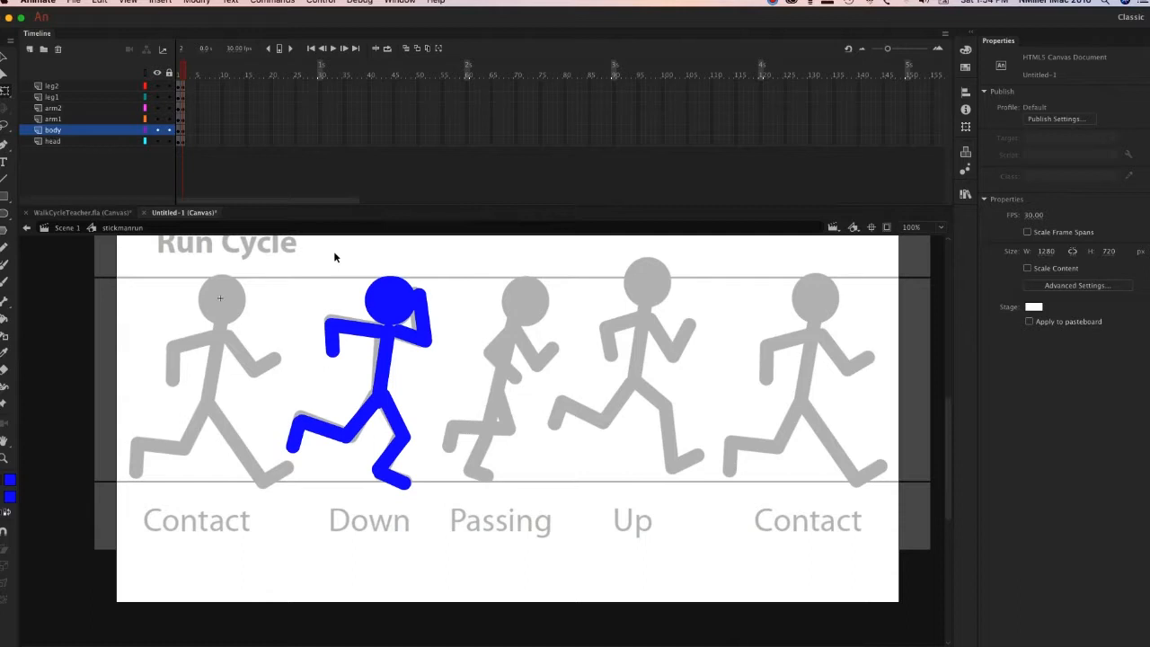
# Select frame 2 on all six body-part layers, move the whole Down figure onto the Contact figure's position, and return to frame 1.
pyautogui.click(186, 87)
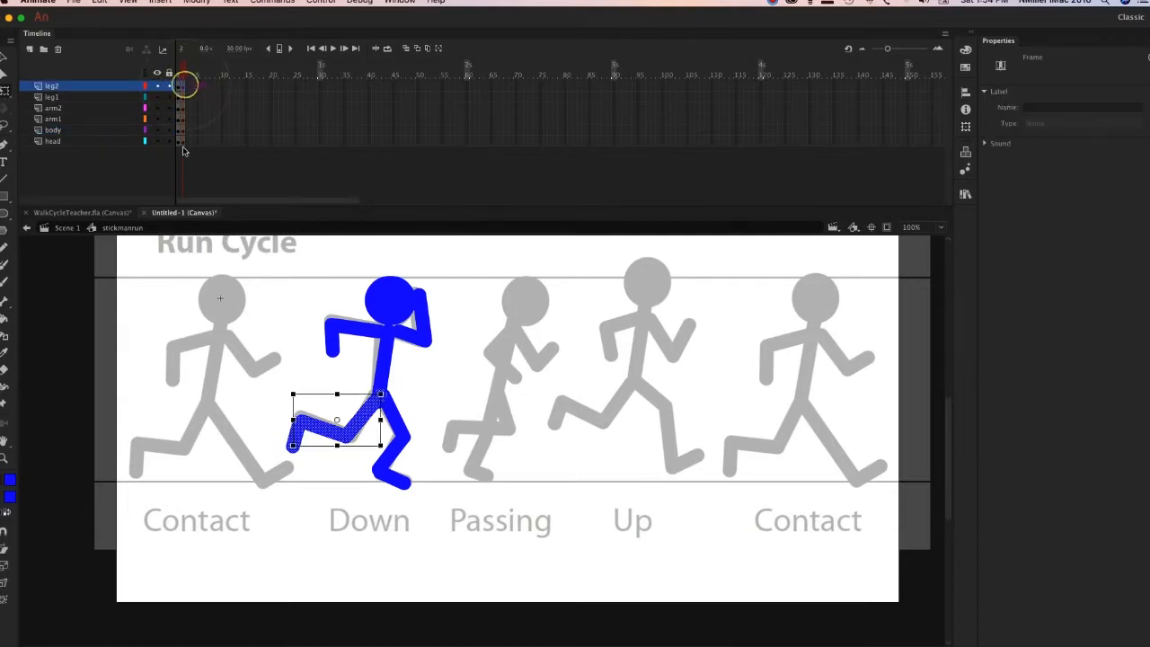
pyautogui.click(182, 142)
pyautogui.moveTo(383, 315); pyautogui.dragTo(222, 311)
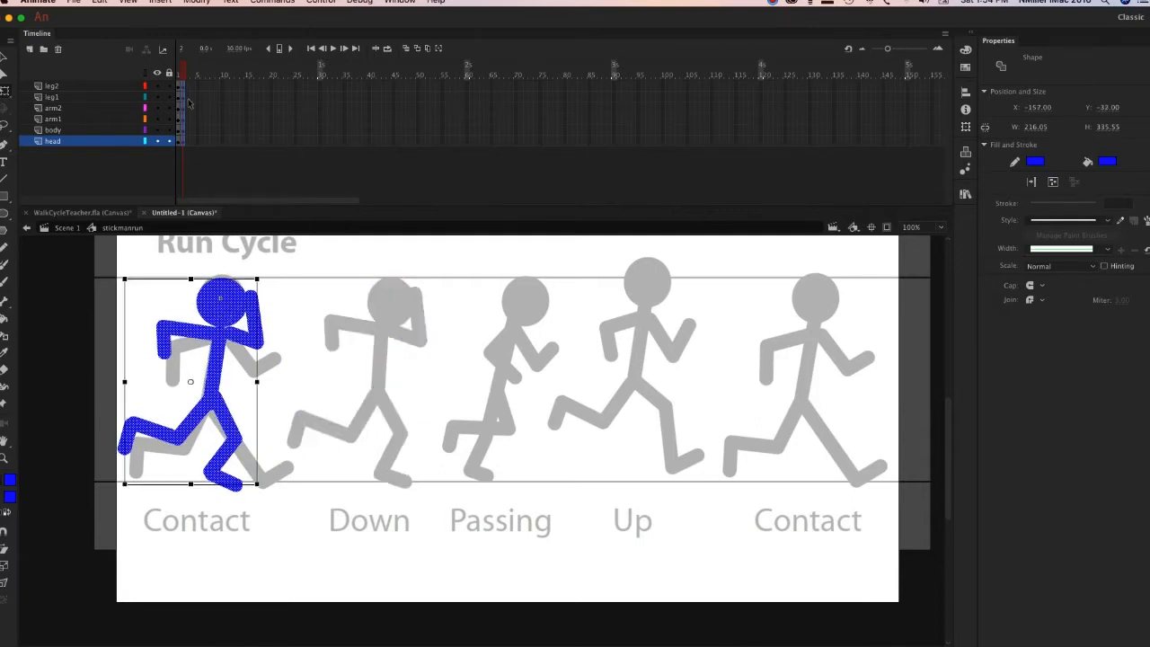
pyautogui.moveTo(187, 74); pyautogui.dragTo(161, 79)
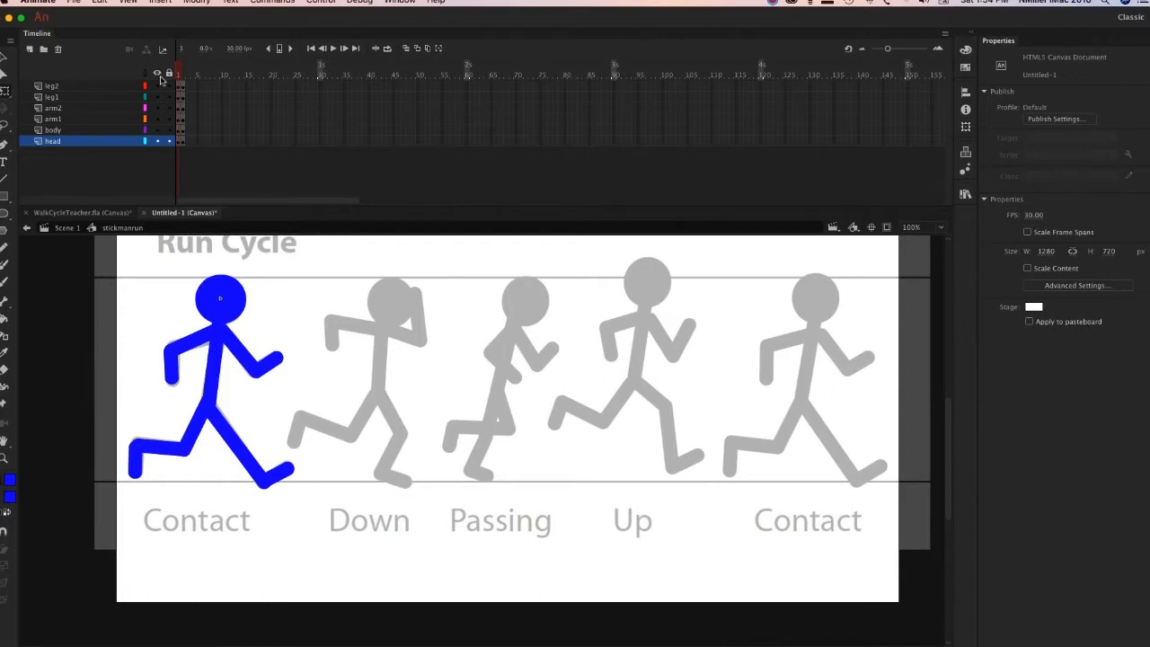
# Return to Scene 1 and insert a keyframe at frame 10 on the stickfigure layer.
pyautogui.click(63, 229)
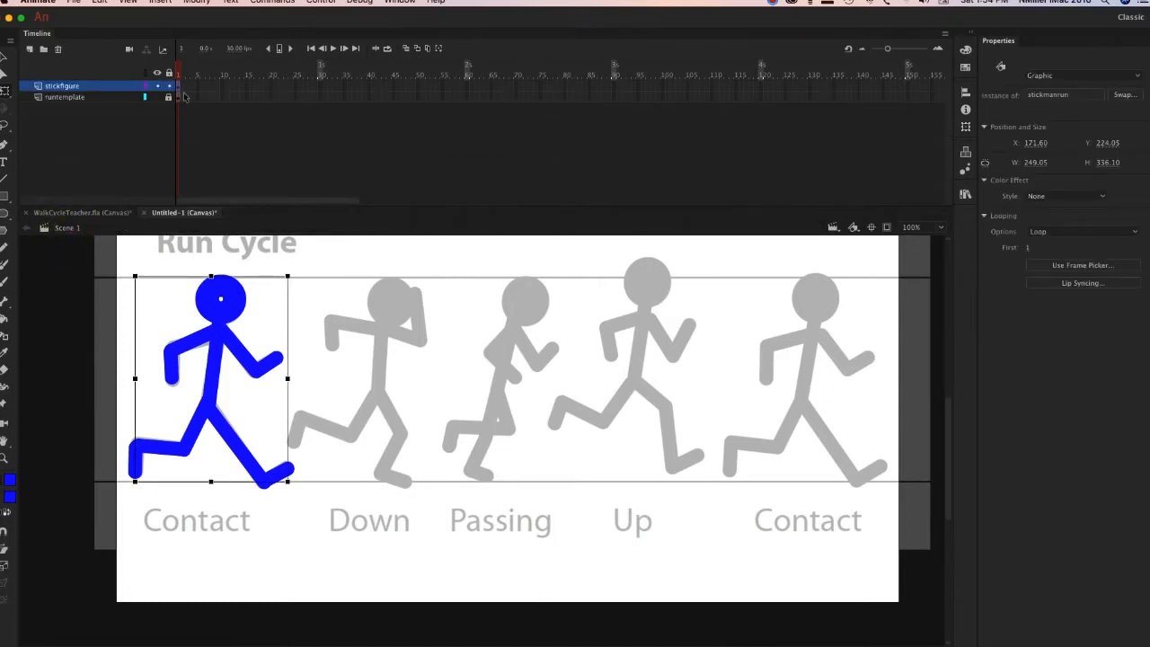
pyautogui.click(200, 88)
pyautogui.rightClick(201, 90)
pyautogui.click(200, 90)
pyautogui.moveTo(199, 90); pyautogui.dragTo(225, 89)
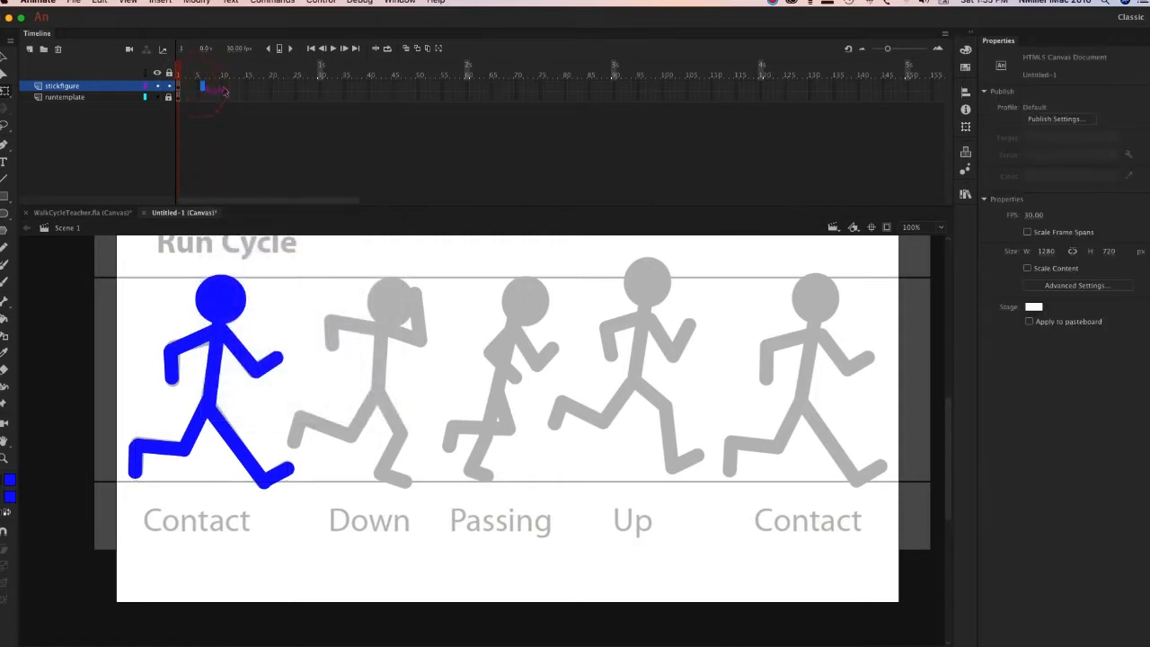
pyautogui.rightClick(225, 89)
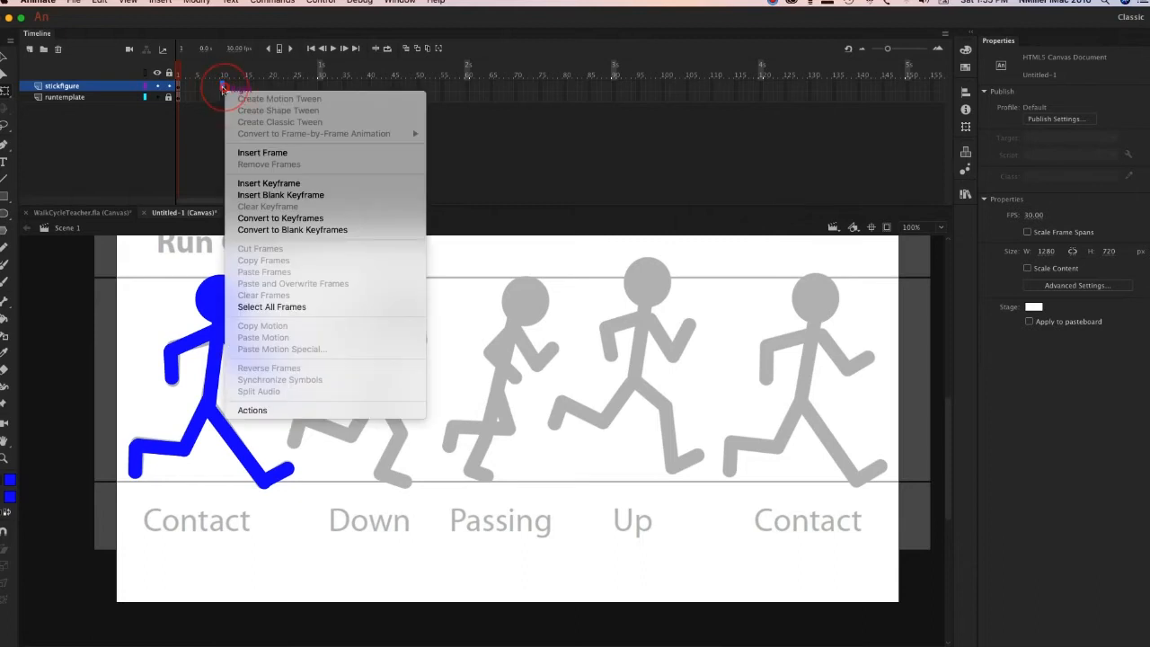
pyautogui.click(287, 183)
# Move the stickmanrun instance at frame 10 across the stage to about X 666, Y 230.
pyautogui.click(218, 63)
pyautogui.moveTo(202, 72)
pyautogui.mouseDown()
pyautogui.moveTo(225, 72)
pyautogui.moveTo(189, 76)
pyautogui.moveTo(199, 78)
pyautogui.mouseUp()
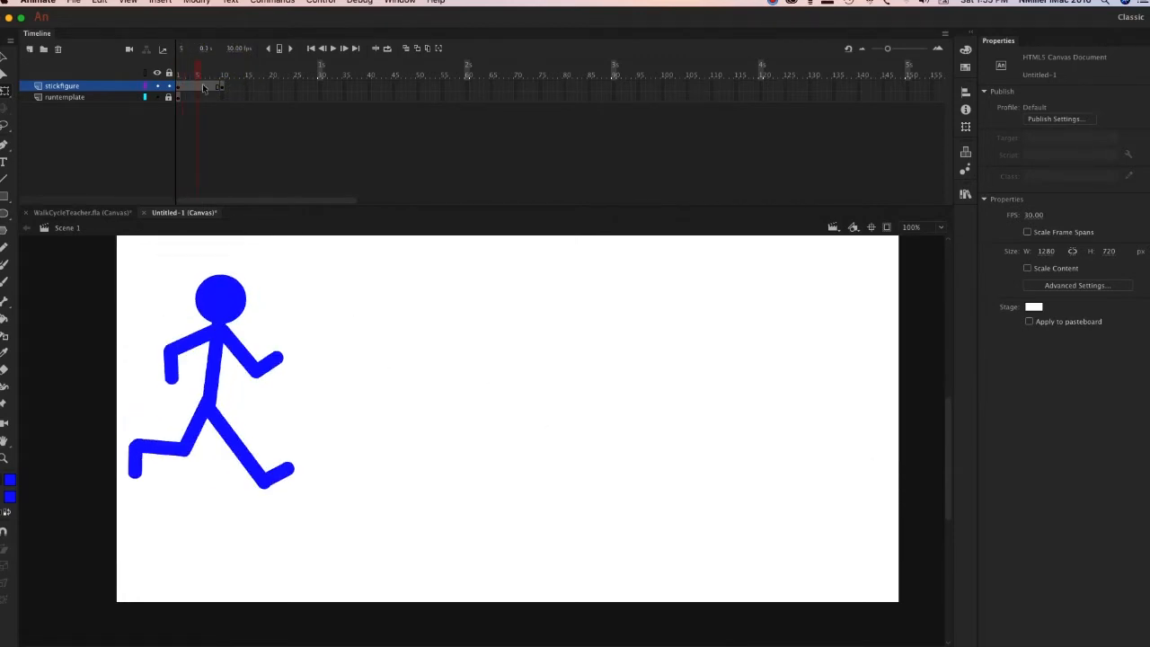
pyautogui.click(222, 89)
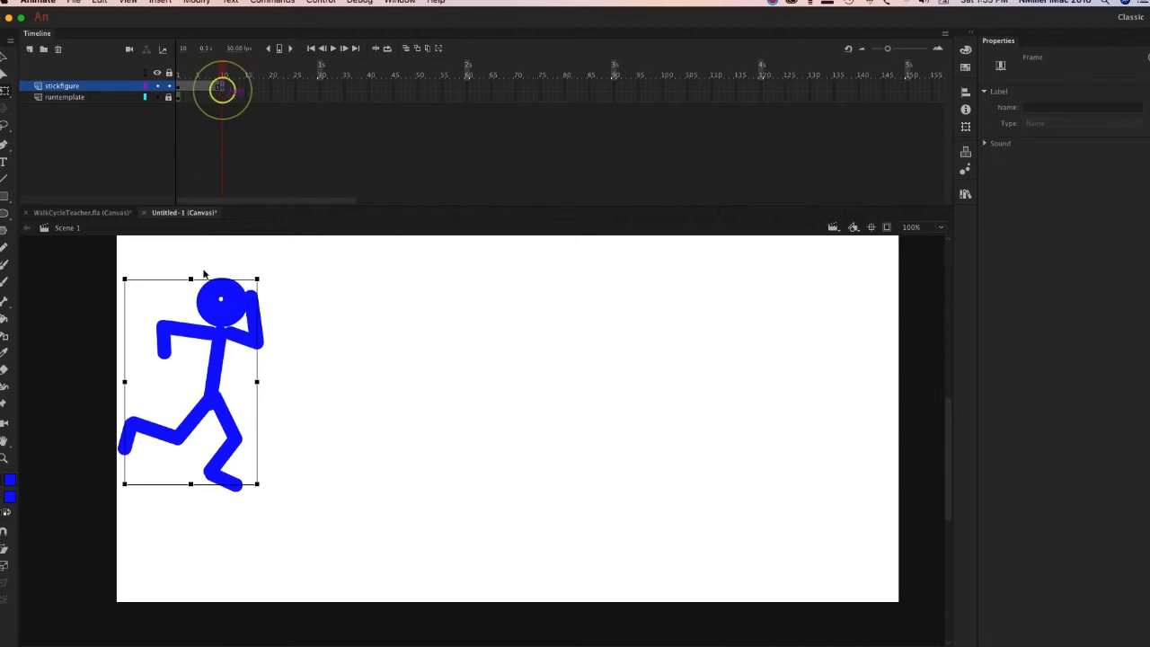
pyautogui.moveTo(249, 335); pyautogui.dragTo(548, 332)
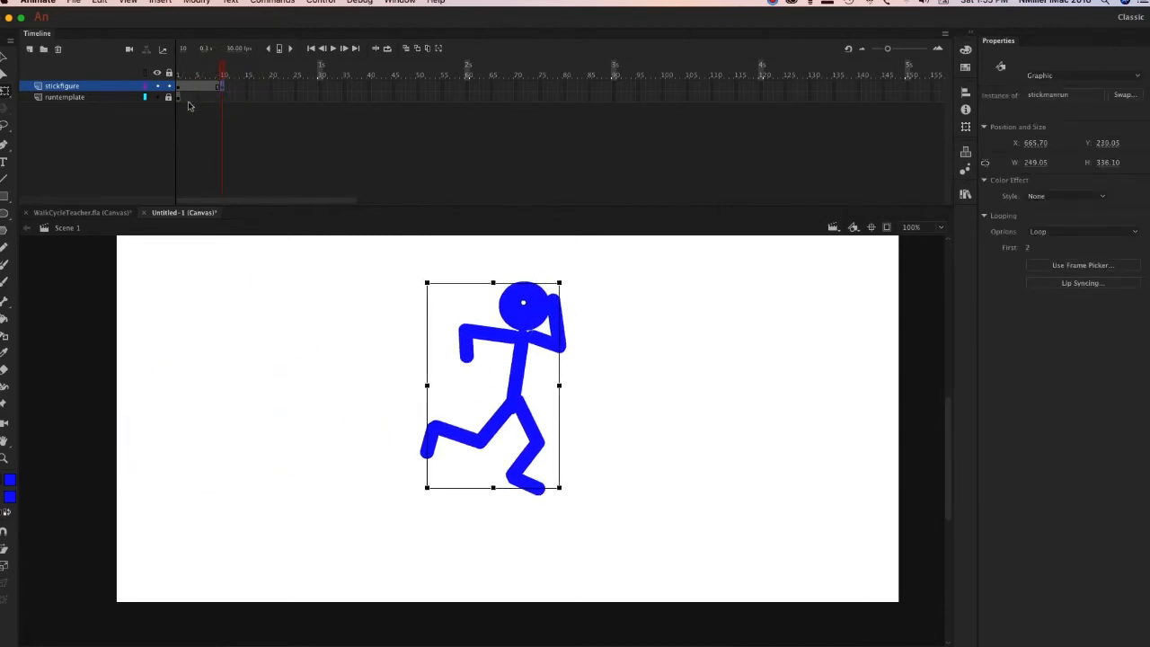
# Create a classic tween between frames 1 and 10 on stickfigure and scrub back to the start.
pyautogui.click(195, 90)
pyautogui.rightClick(197, 89)
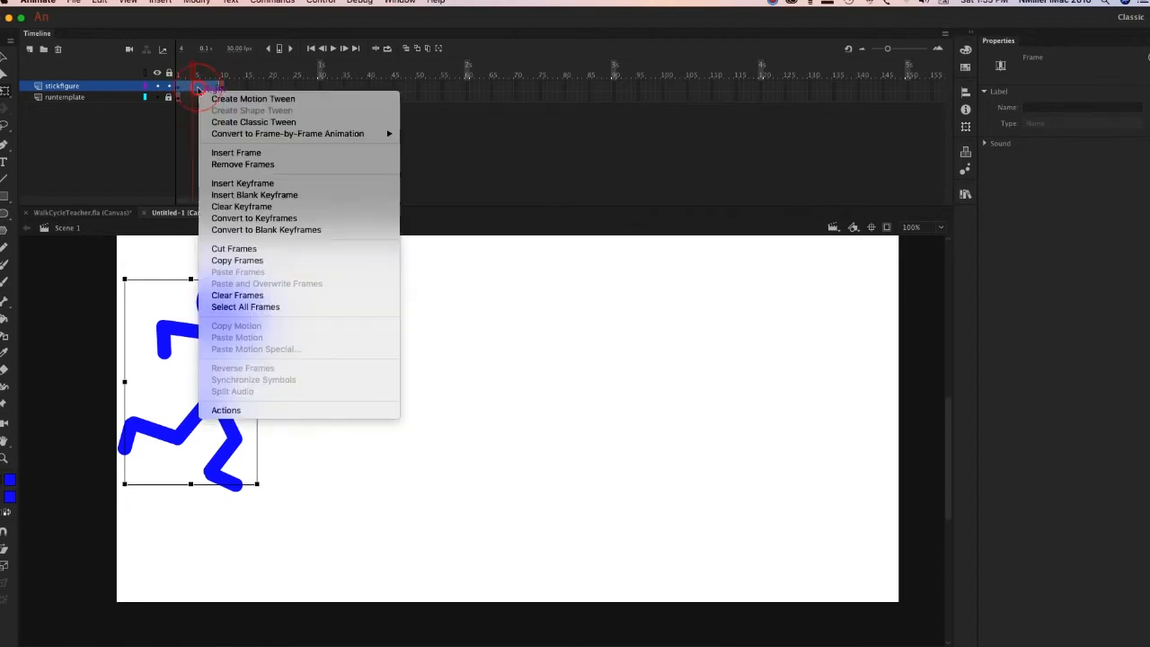
pyautogui.click(280, 121)
pyautogui.moveTo(190, 66); pyautogui.dragTo(98, 77)
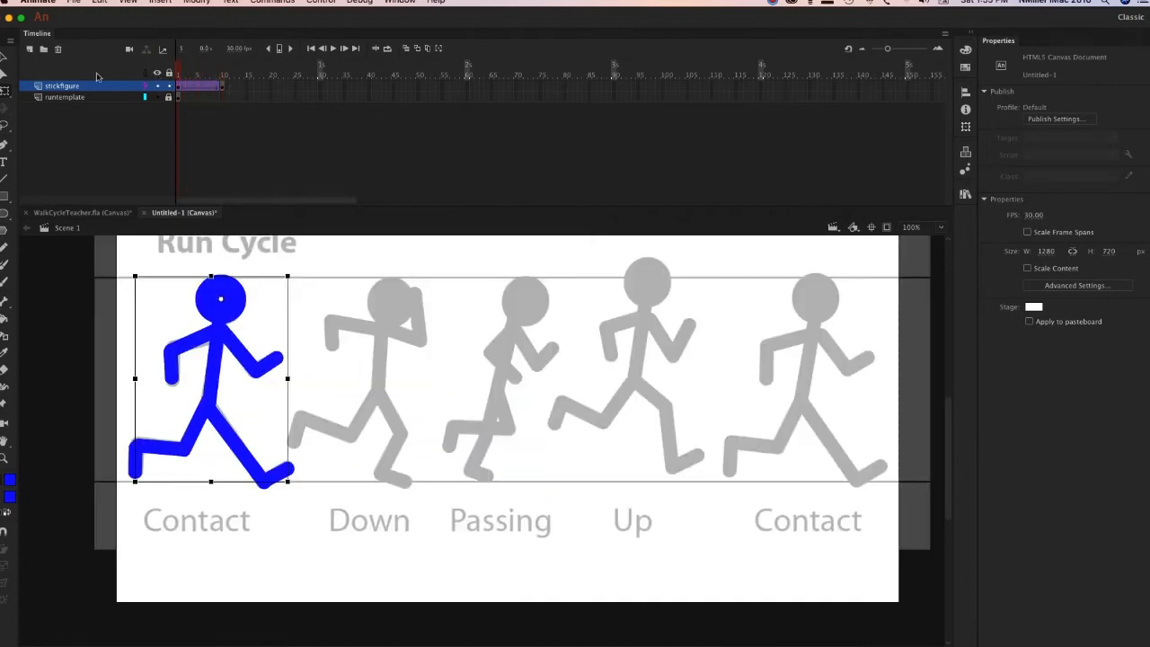
pyautogui.moveTo(228, 96); pyautogui.dragTo(178, 81)
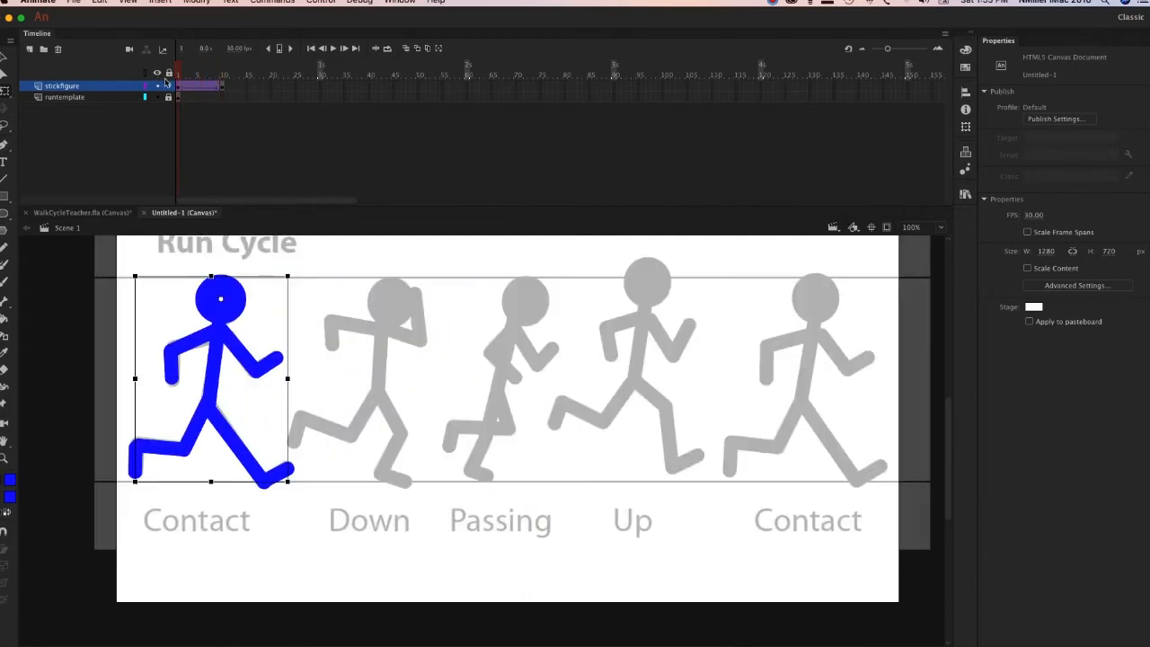
# Open the stickmanrun symbol from the stage, check its frames, and return to Scene 1.
pyautogui.doubleClick(52, 86)
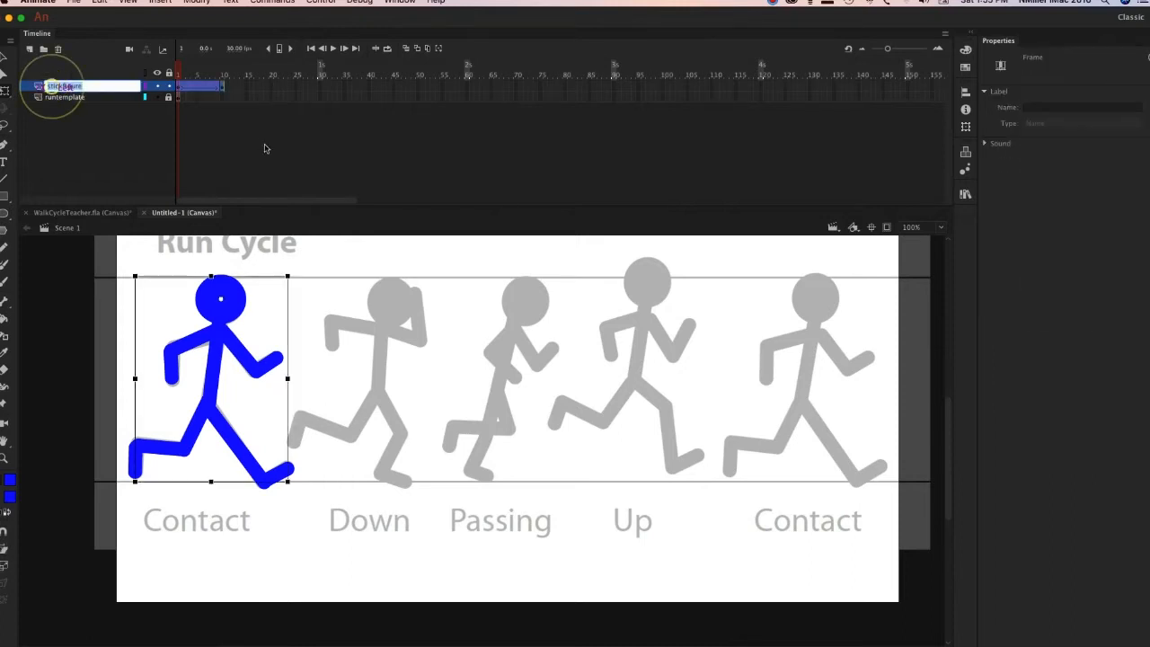
pyautogui.doubleClick(216, 353)
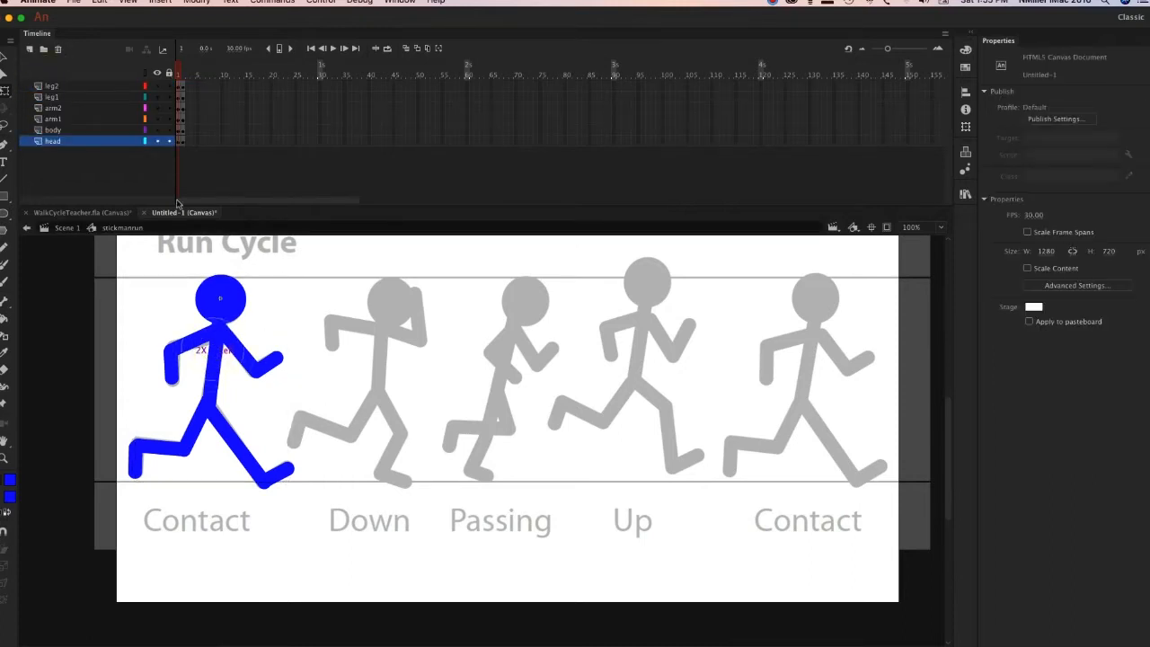
pyautogui.moveTo(180, 74); pyautogui.dragTo(168, 79)
pyautogui.click(70, 230)
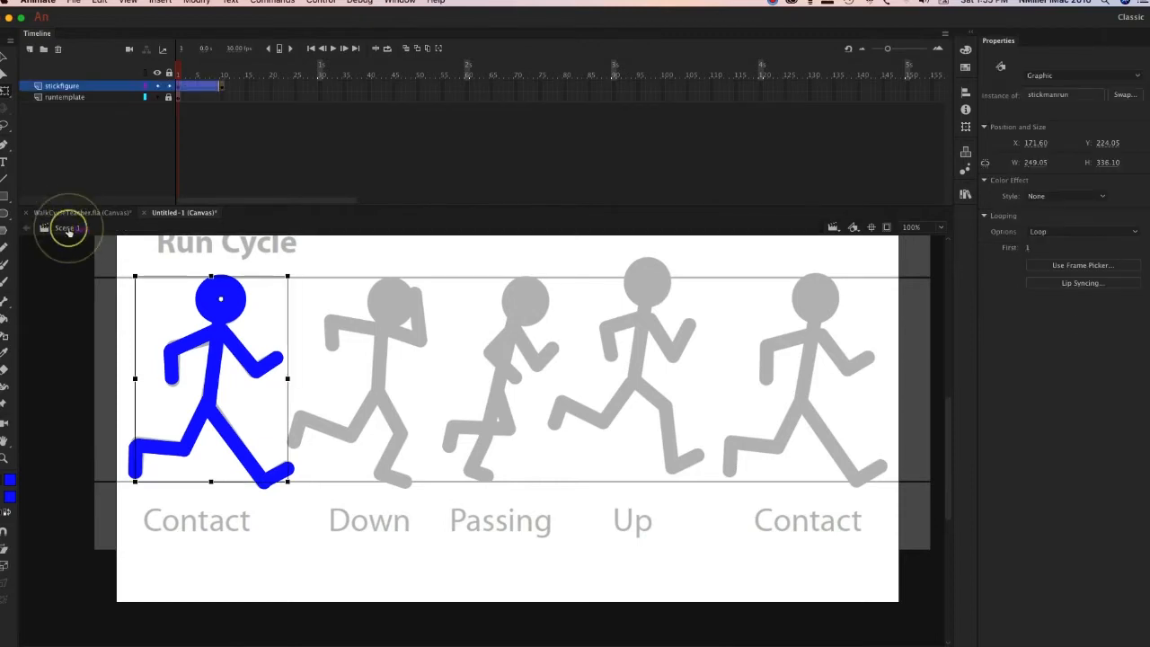
# Insert a keyframe at frame 6 of the stickfigure tween, inspect the symbol's pose there, and return to Scene 1.
pyautogui.click(205, 90)
pyautogui.click(205, 90)
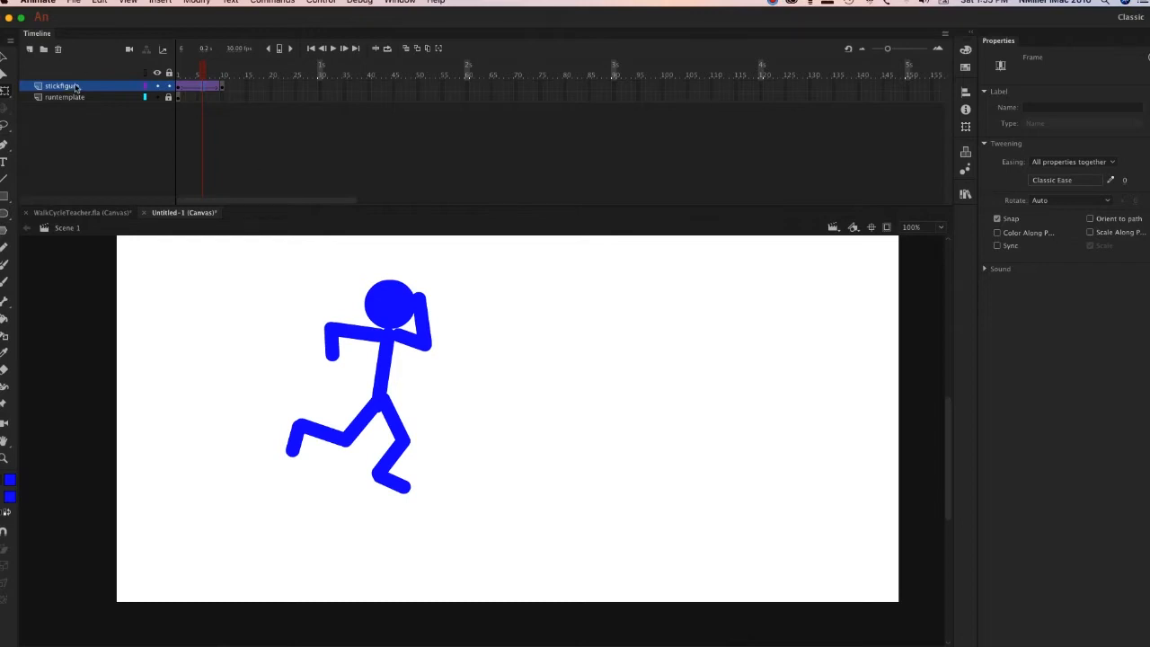
pyautogui.doubleClick(392, 358)
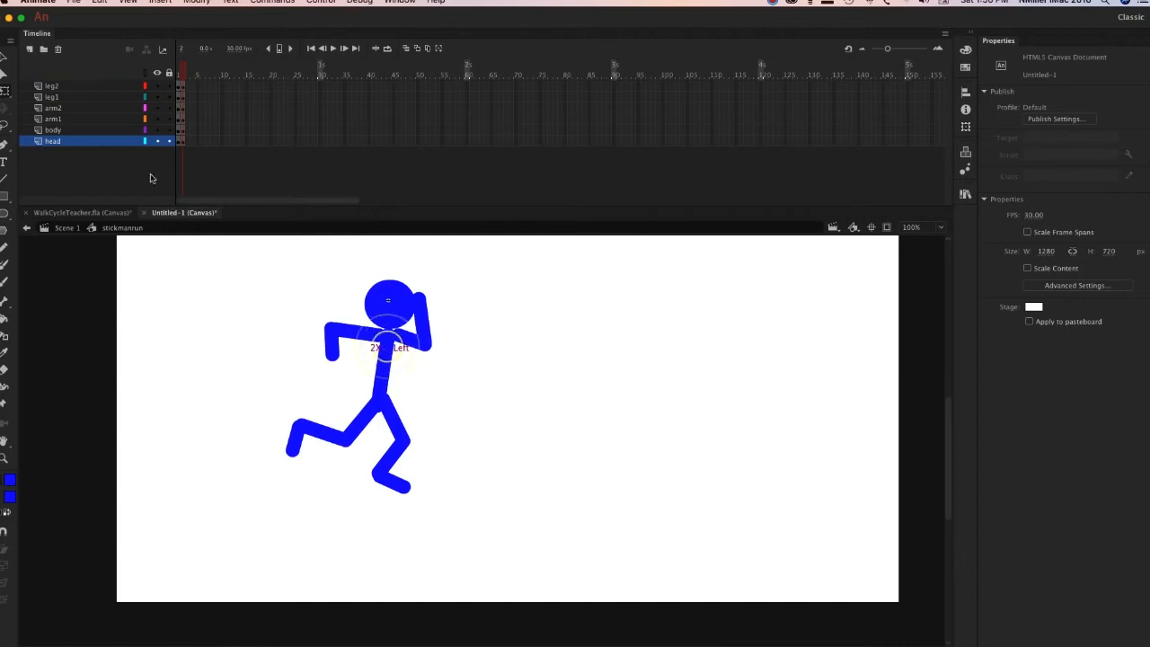
pyautogui.click(68, 230)
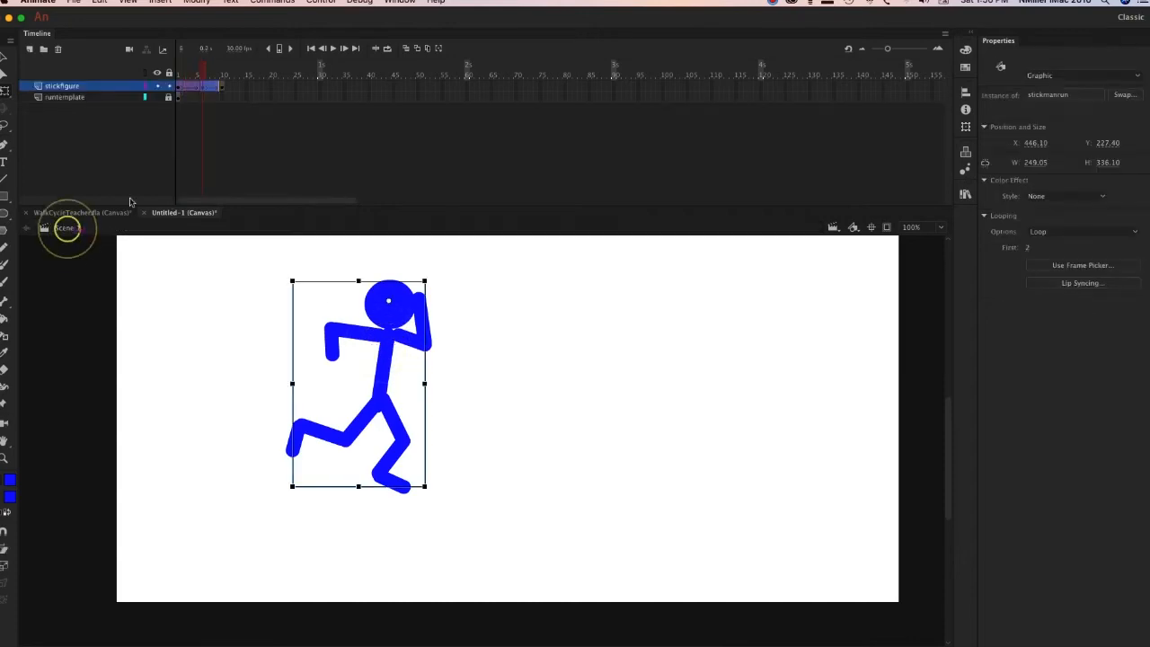
pyautogui.click(854, 406)
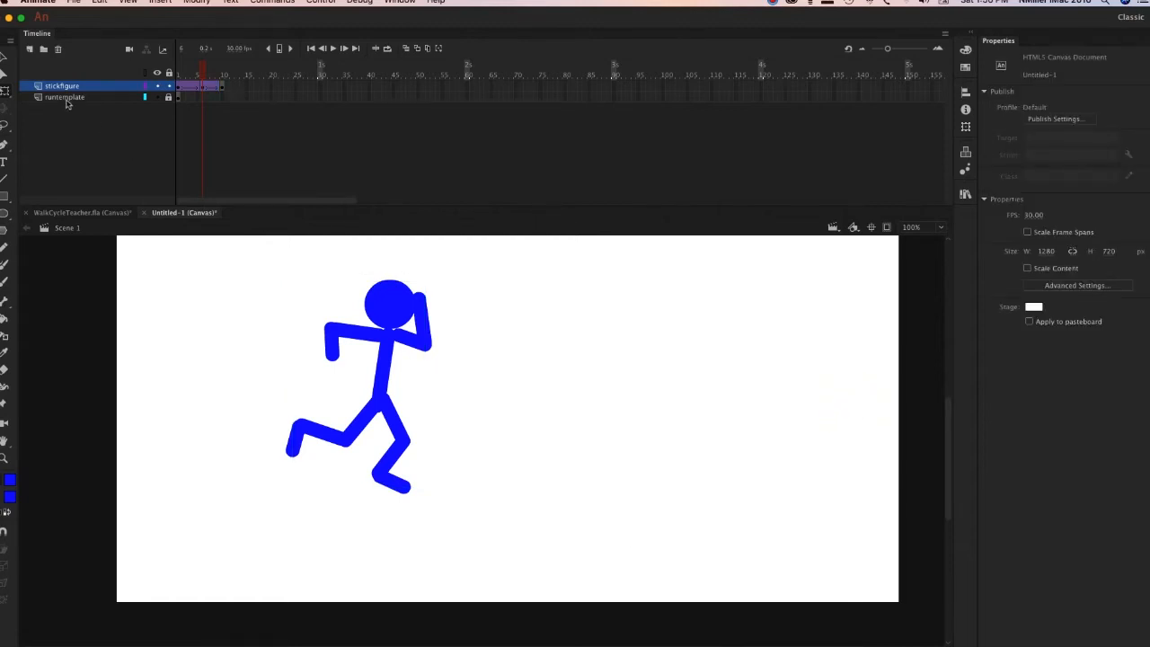
# Add a layer named background between the stickfigure and runtemplate layers.
pyautogui.click(31, 50)
pyautogui.moveTo(67, 86); pyautogui.dragTo(71, 107)
pyautogui.doubleClick(57, 96)
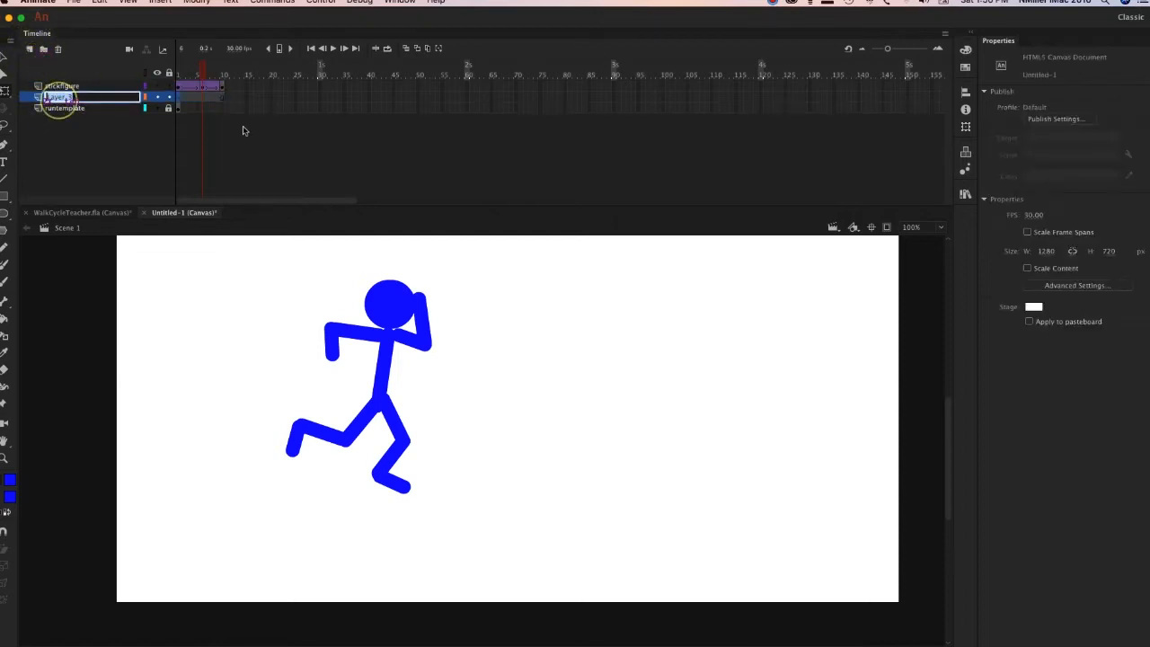
pyautogui.write('backgro')
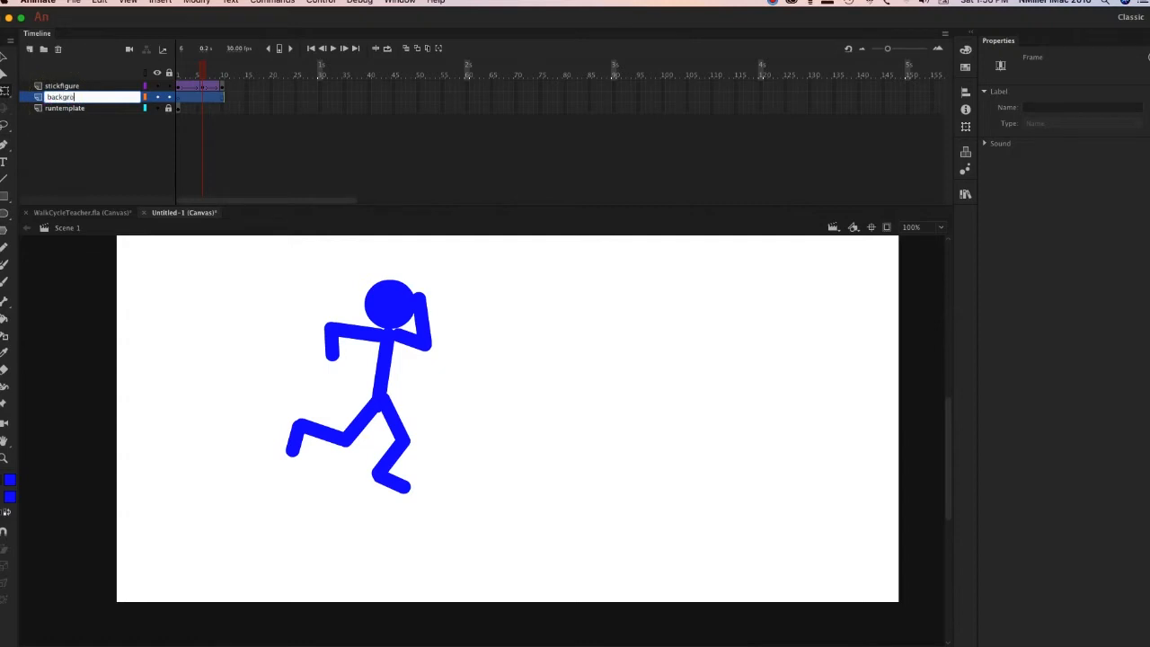
pyautogui.press('Return')
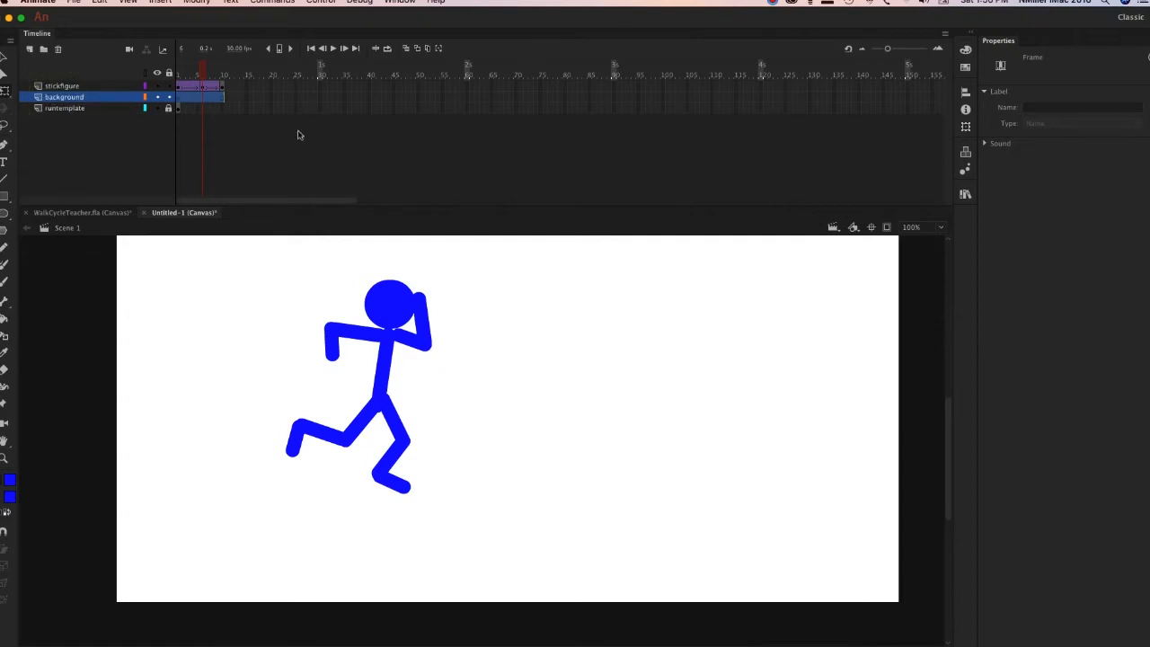
# Draw a green ground rectangle without a stroke on the background layer, slightly wider than the stage and reaching past its lower edge.
pyautogui.click(13, 499)
pyautogui.click(115, 534)
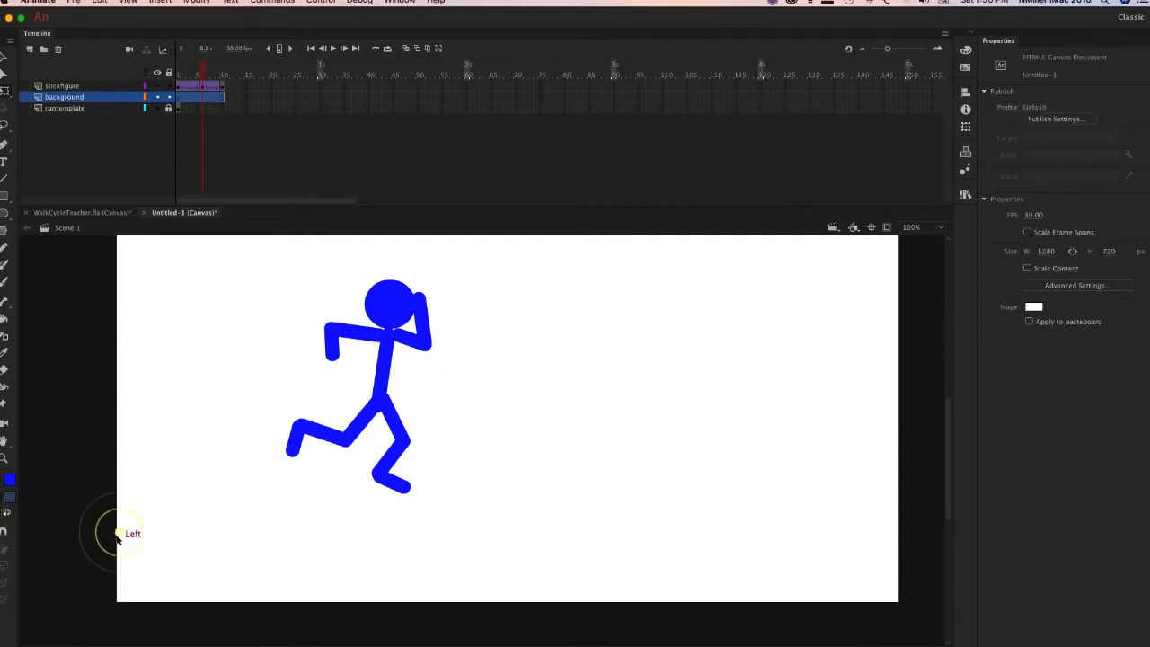
pyautogui.click(11, 497)
pyautogui.click(115, 533)
pyautogui.click(12, 483)
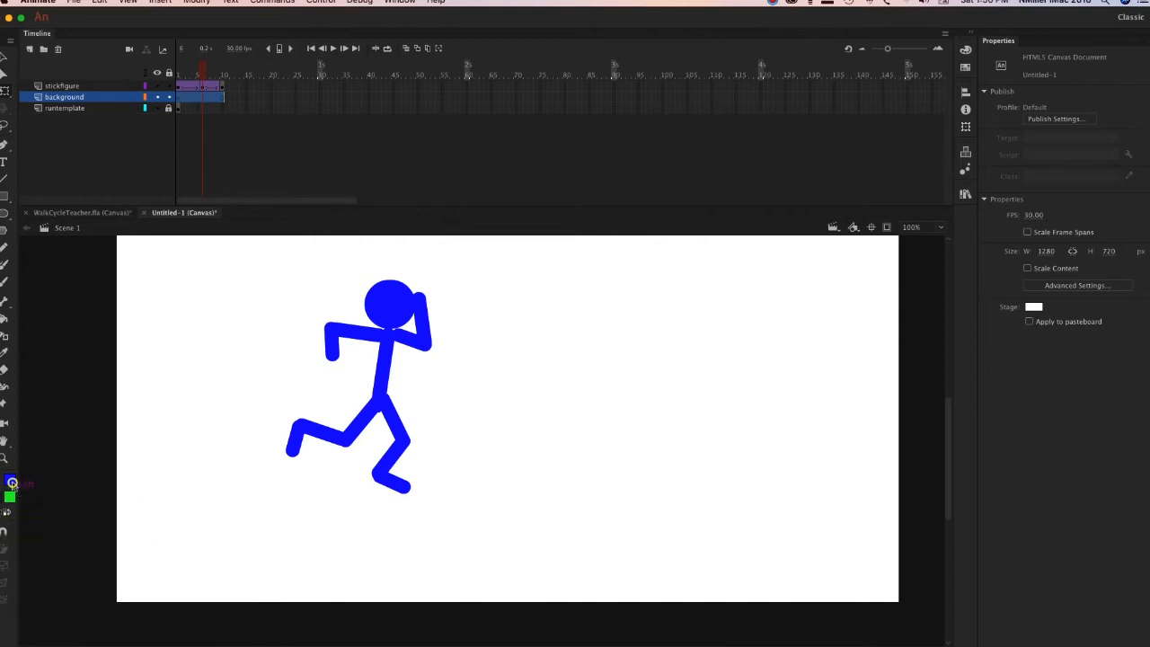
pyautogui.click(212, 495)
pyautogui.click(9, 196)
pyautogui.moveTo(104, 471); pyautogui.dragTo(908, 614)
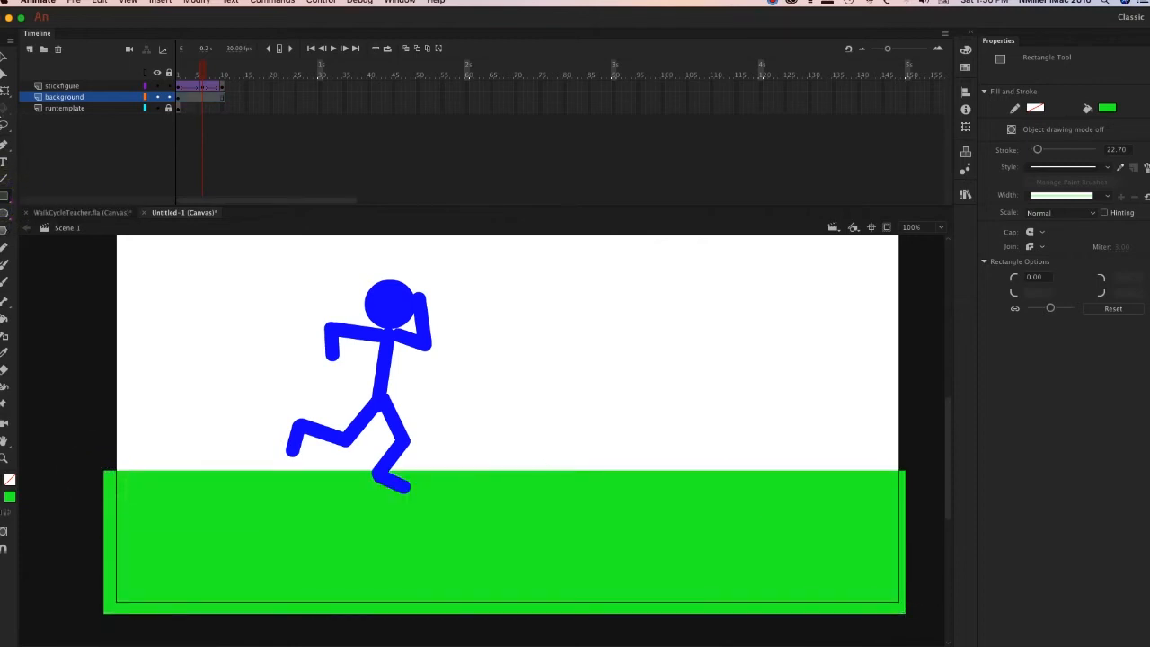
# Draw a light blue sky rectangle from above the stage down to the green ground, and lock the background layer.
pyautogui.scroll(-3, 400, 297)
pyautogui.scroll(2, 400, 299)
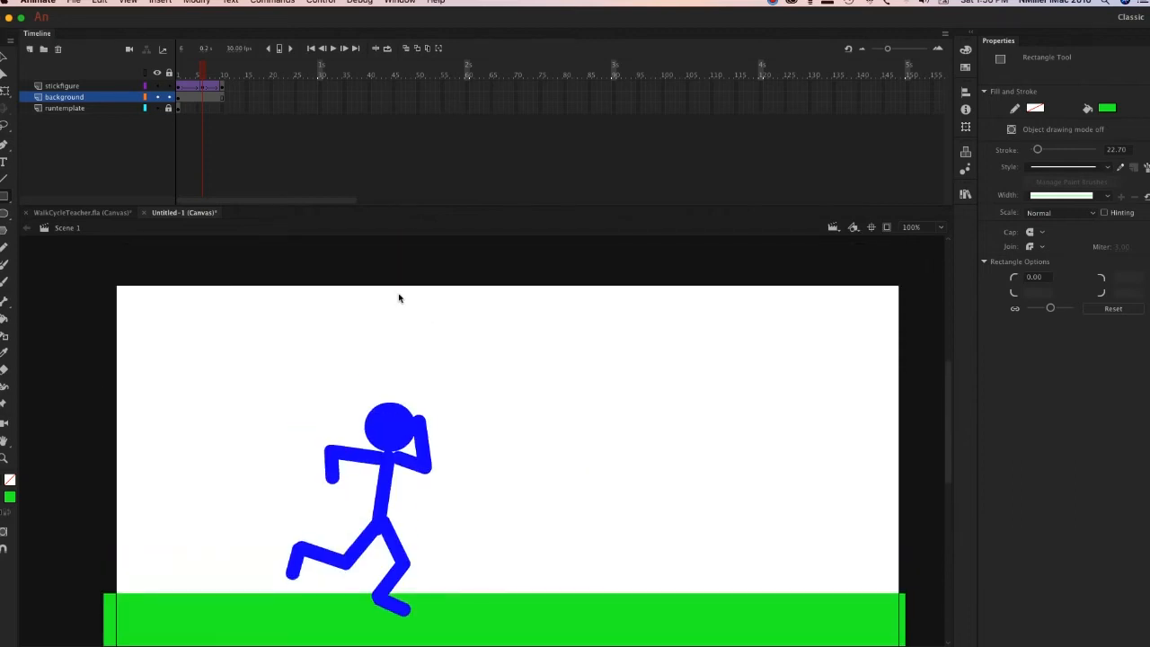
pyautogui.click(9, 497)
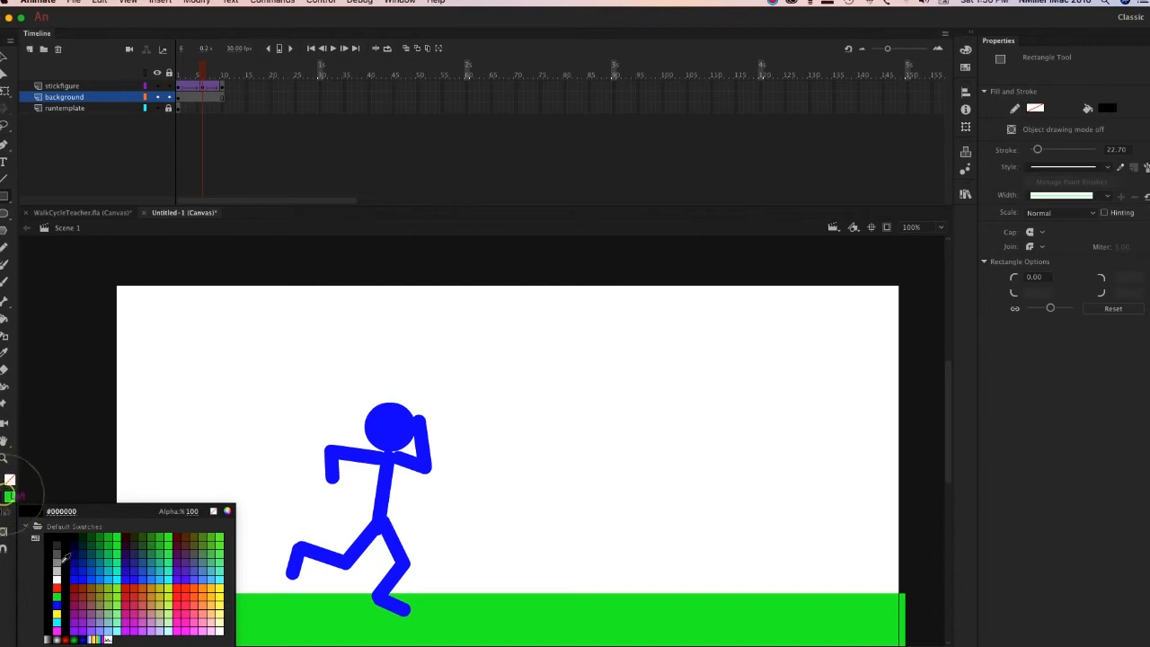
pyautogui.click(112, 568)
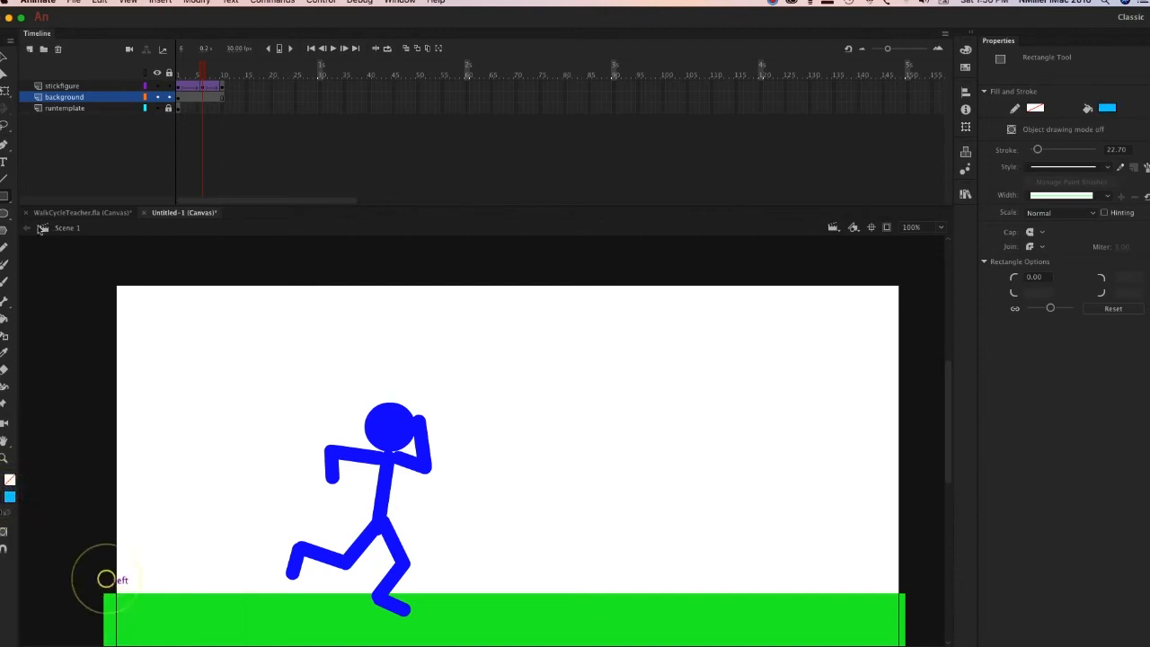
pyautogui.moveTo(110, 281); pyautogui.dragTo(905, 597)
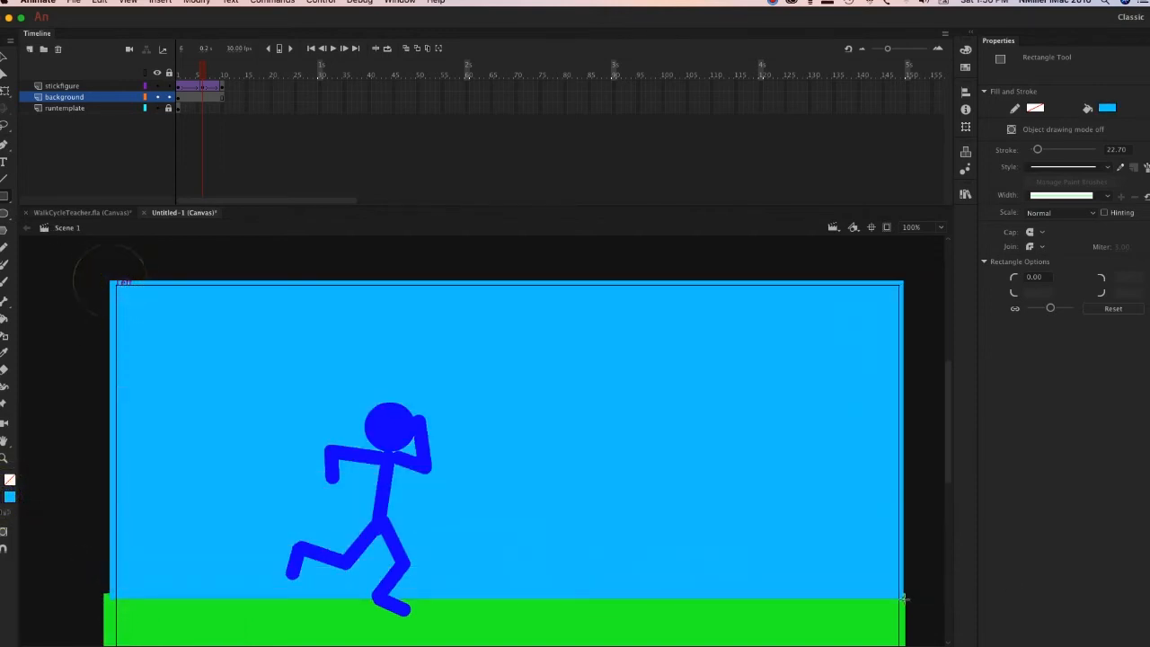
pyautogui.click(168, 97)
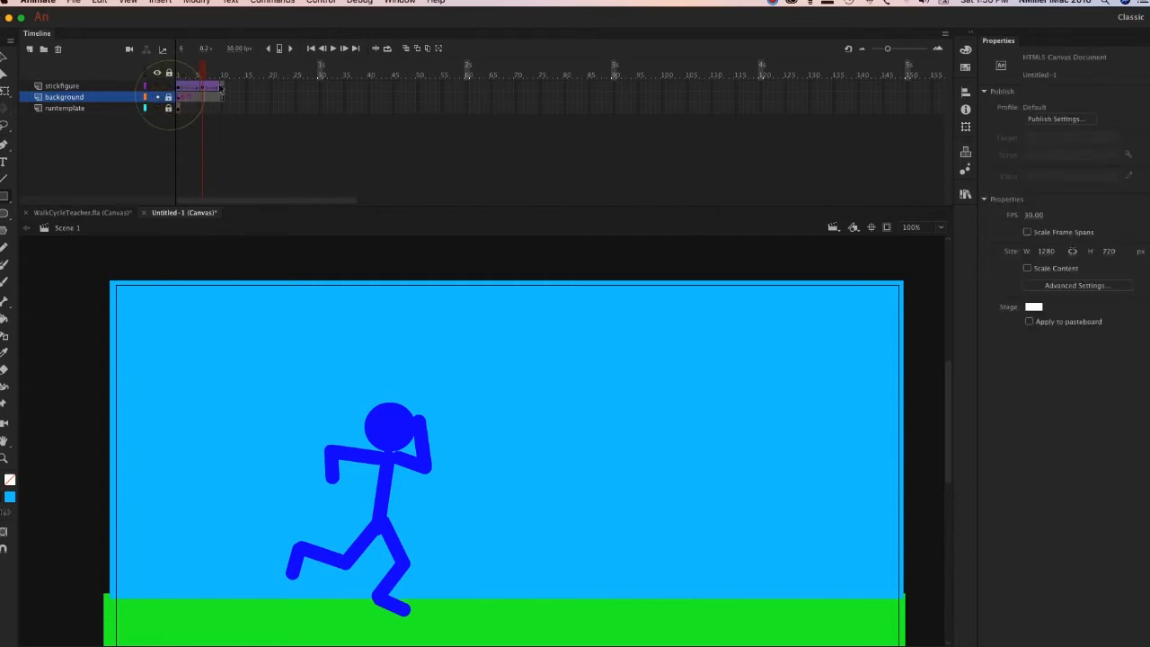
# Return to frame 1, add a layer named sun above stickfigure, and activate the Oval tool.
pyautogui.moveTo(202, 73); pyautogui.dragTo(152, 93)
pyautogui.click(51, 303)
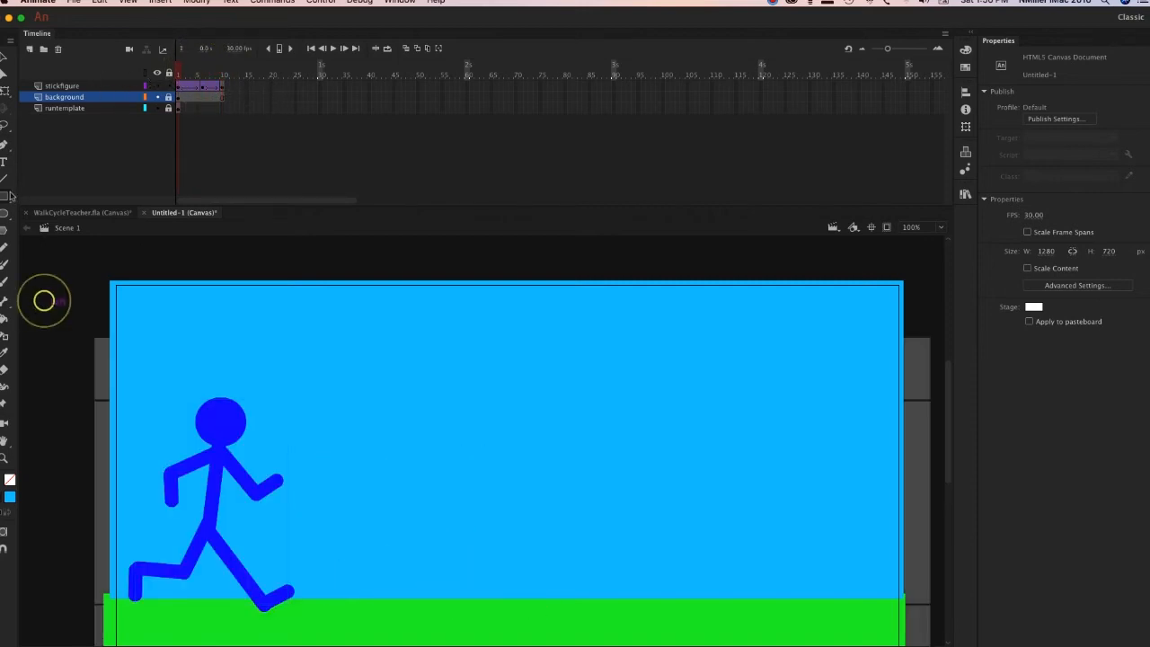
pyautogui.click(630, 353)
pyautogui.click(58, 85)
pyautogui.click(29, 49)
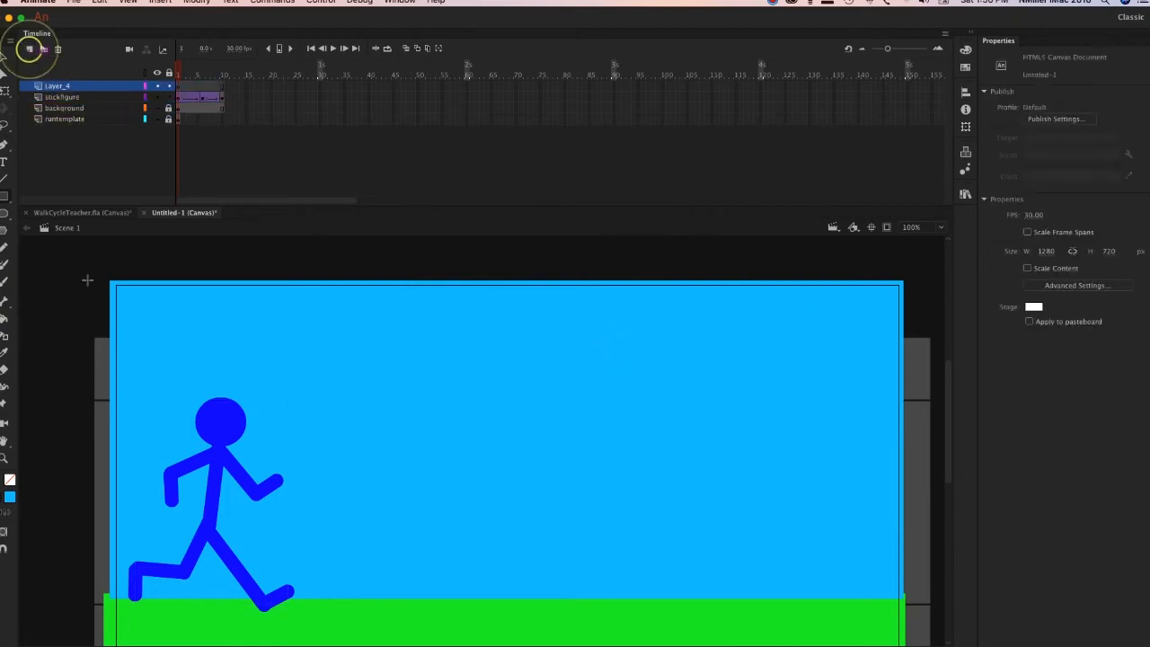
pyautogui.doubleClick(57, 84)
pyautogui.write('sun Left')
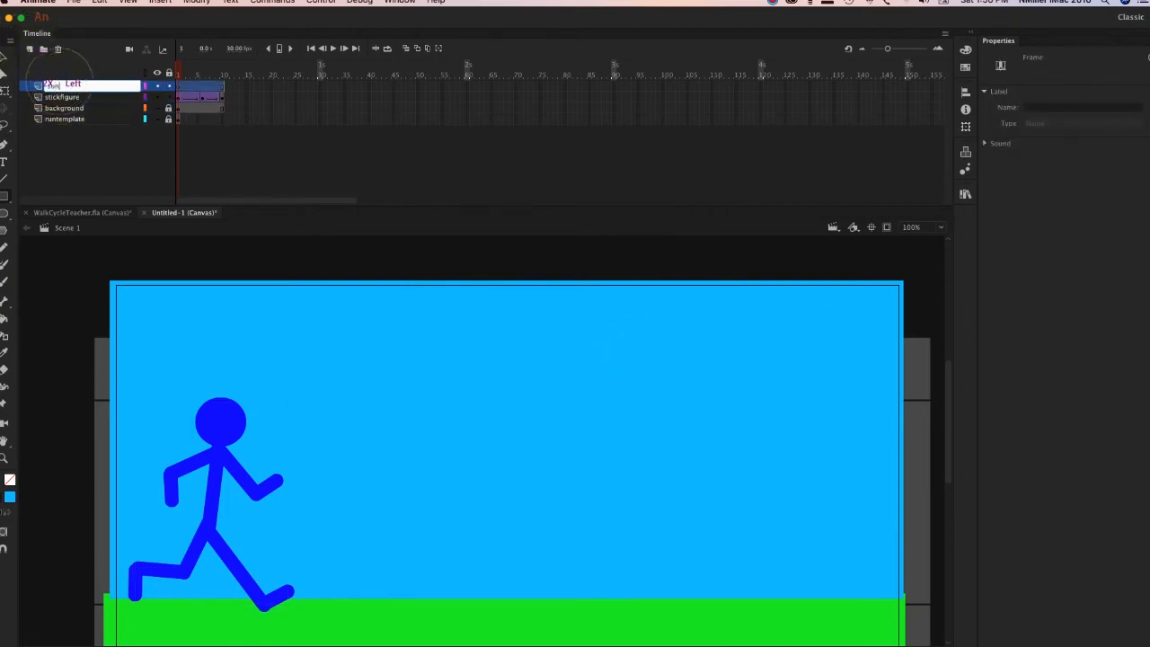
pyautogui.press('Return')
pyautogui.click(4, 216)
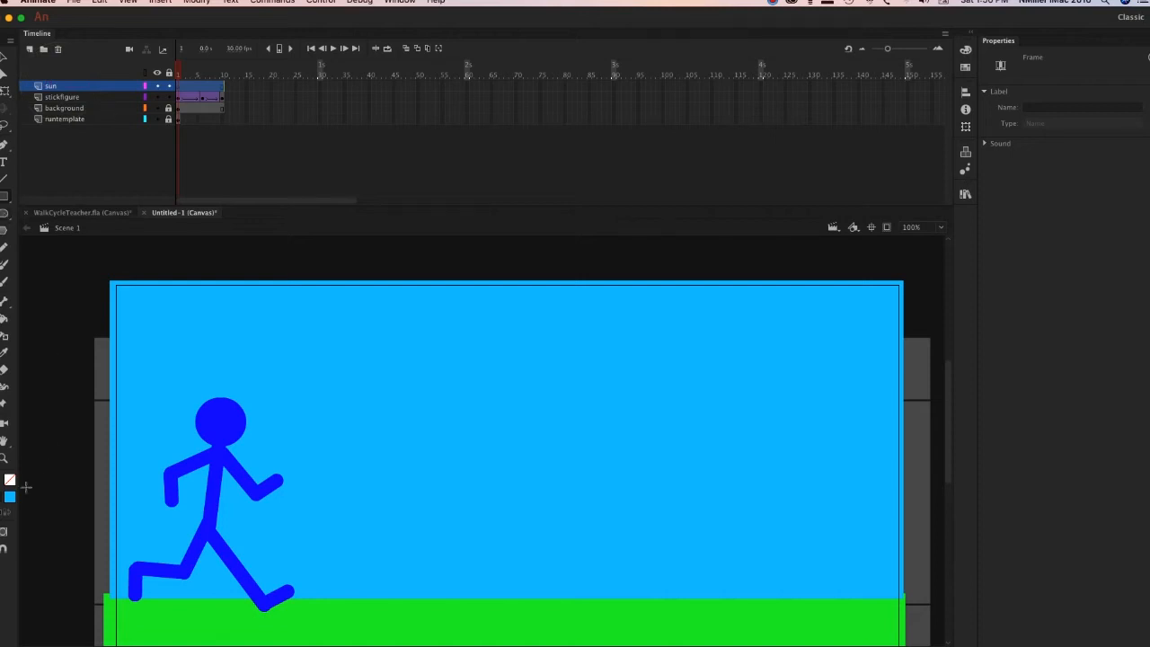
# Draw a yellow, strokeless circle about 158 px wide in the upper right of the sky on the sun layer.
pyautogui.click(9, 497)
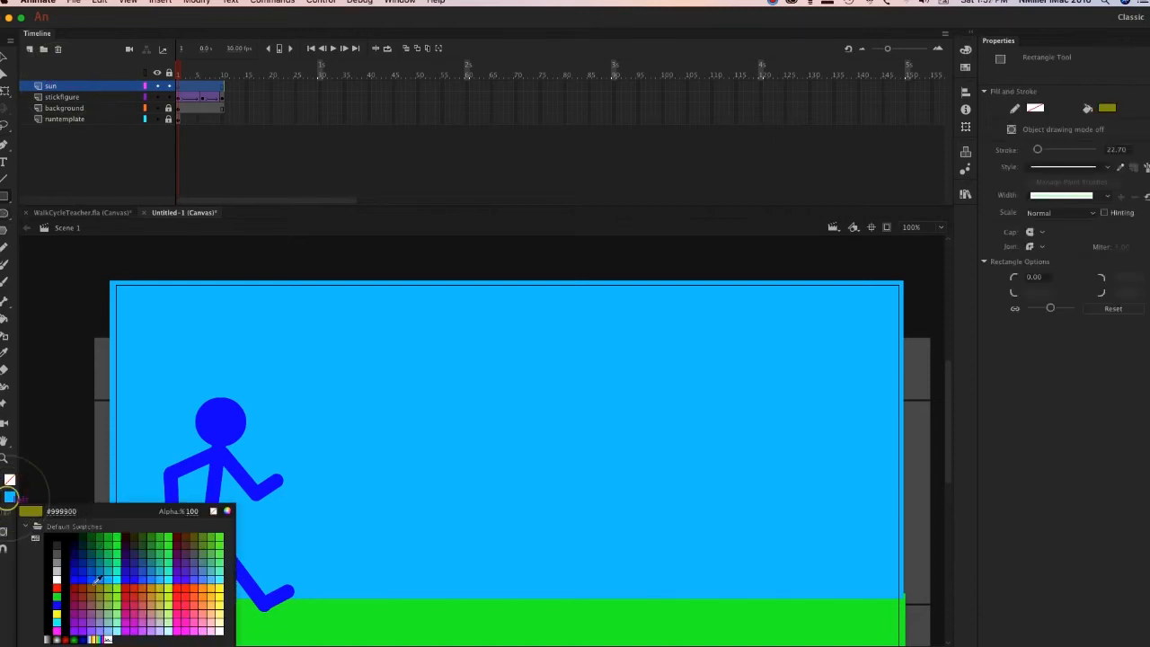
pyautogui.click(220, 591)
pyautogui.click(5, 214)
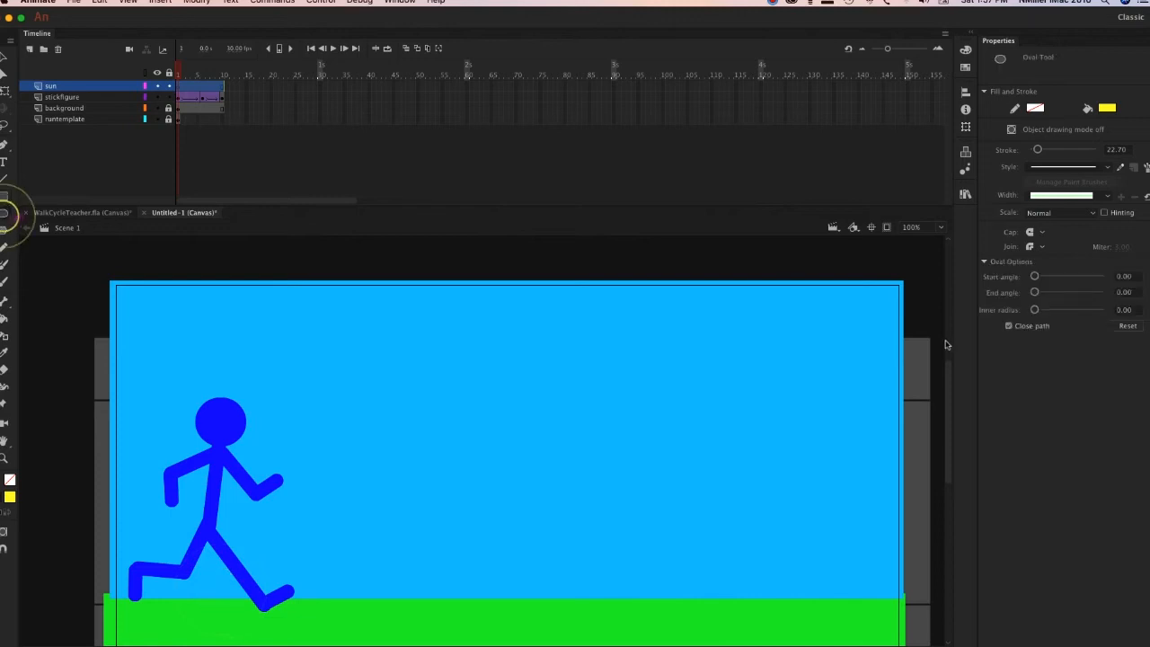
pyautogui.moveTo(755, 299); pyautogui.dragTo(851, 392)
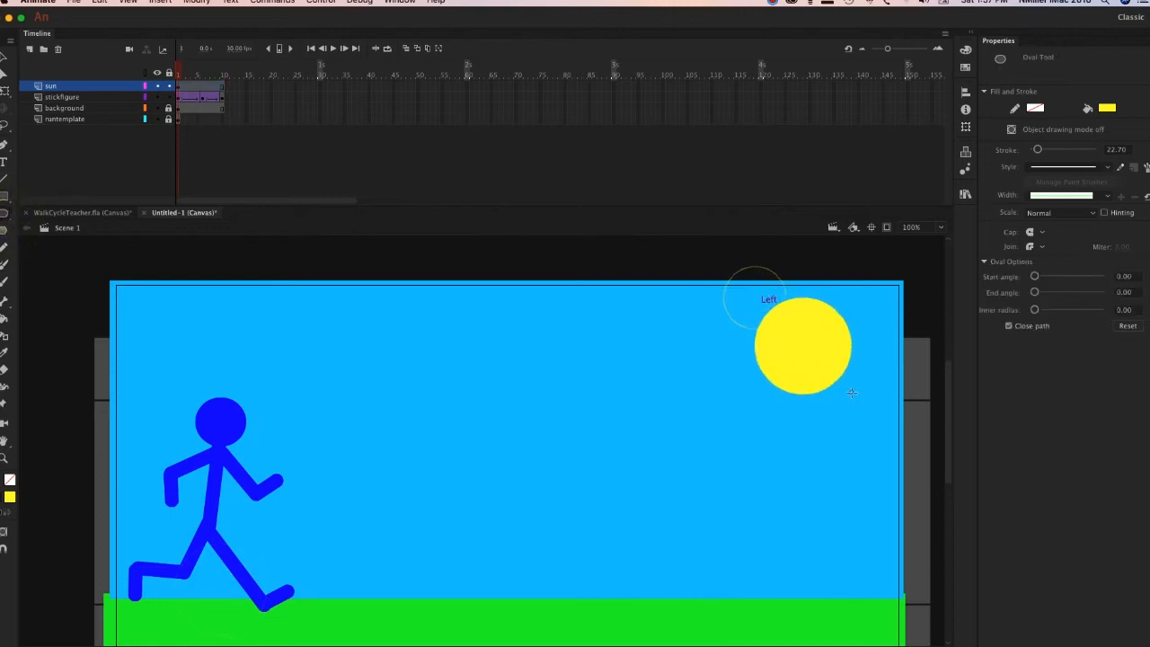
# Convert the yellow circle to a graphic symbol named Sun.
pyautogui.click(9, 57)
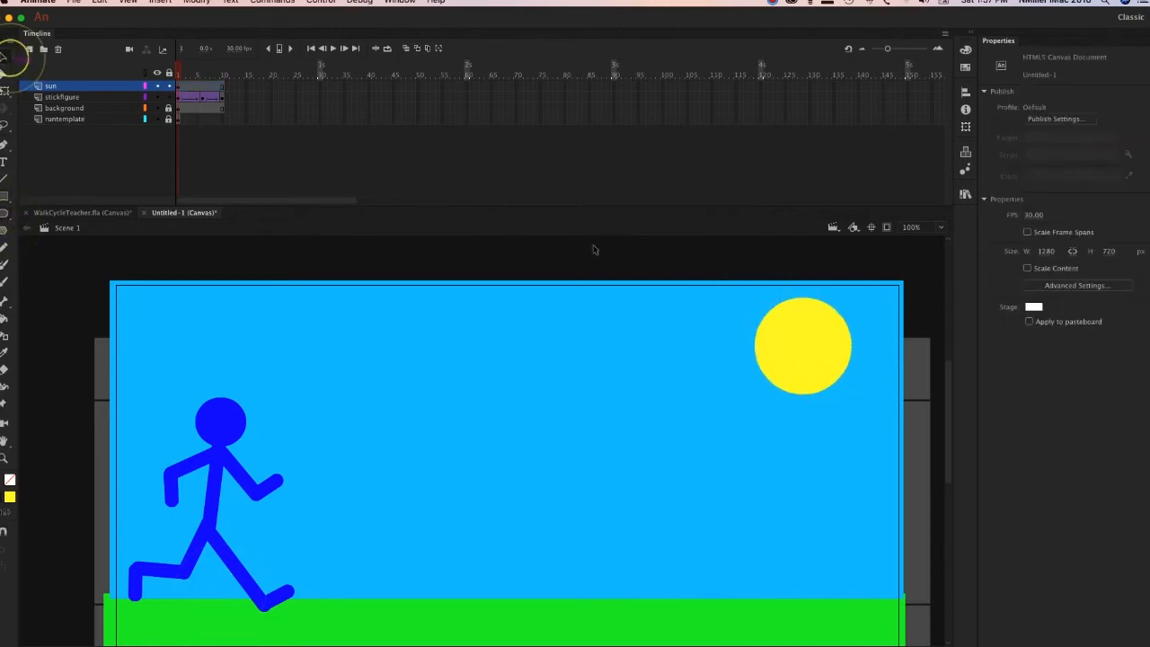
pyautogui.click(802, 360)
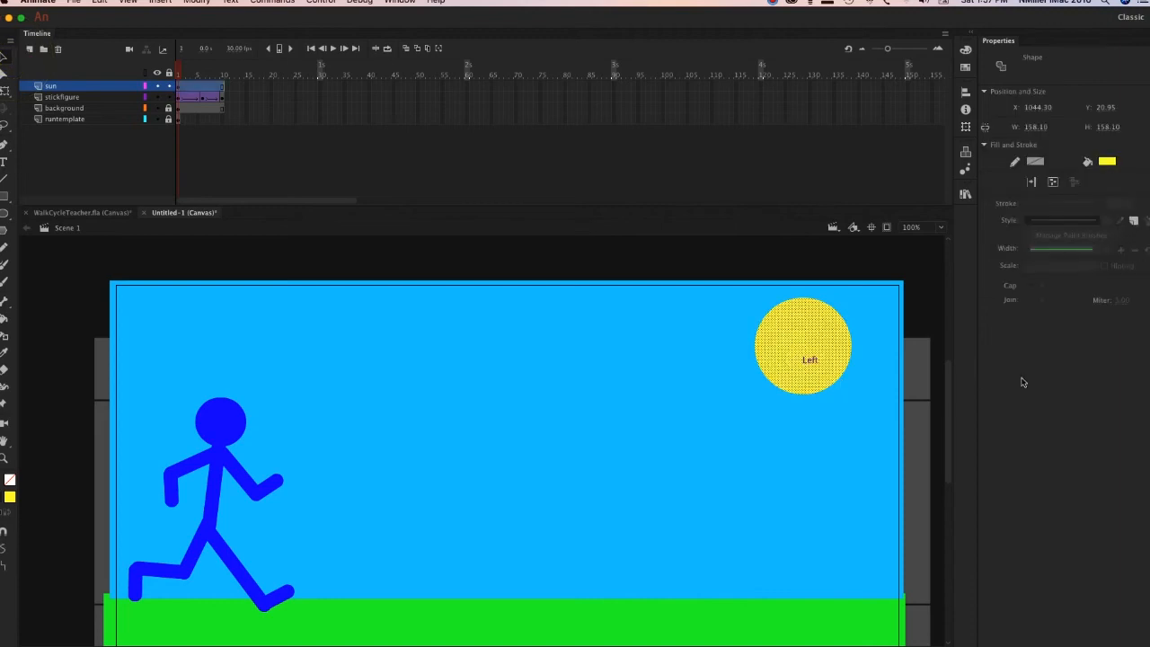
pyautogui.rightClick(796, 350)
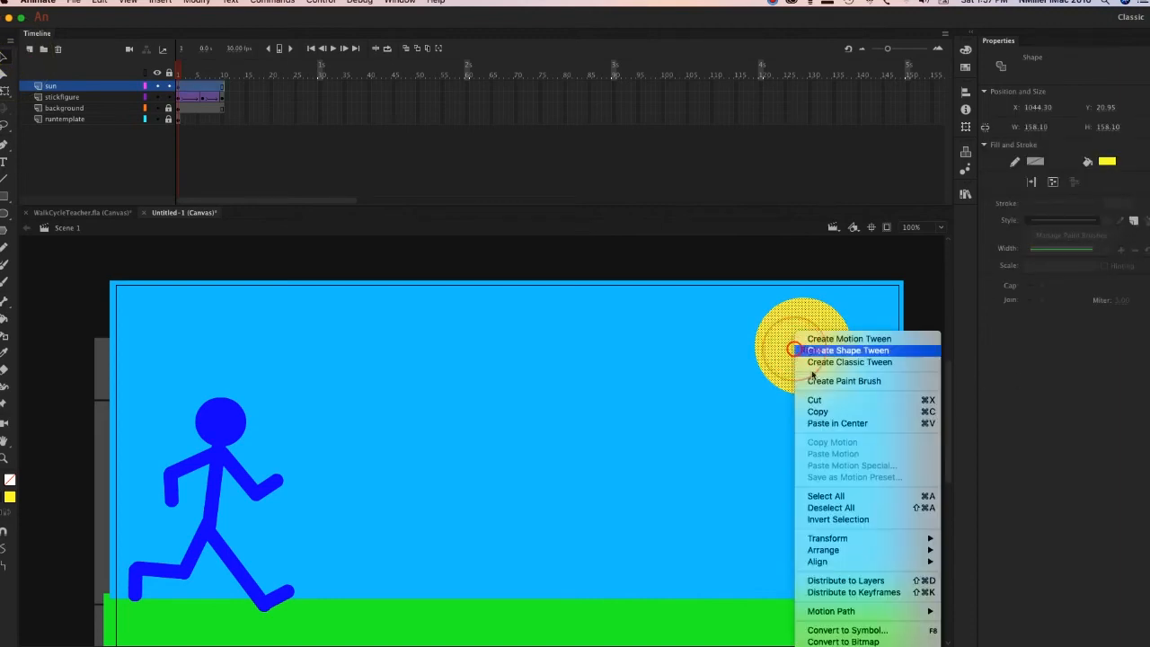
pyautogui.click(906, 631)
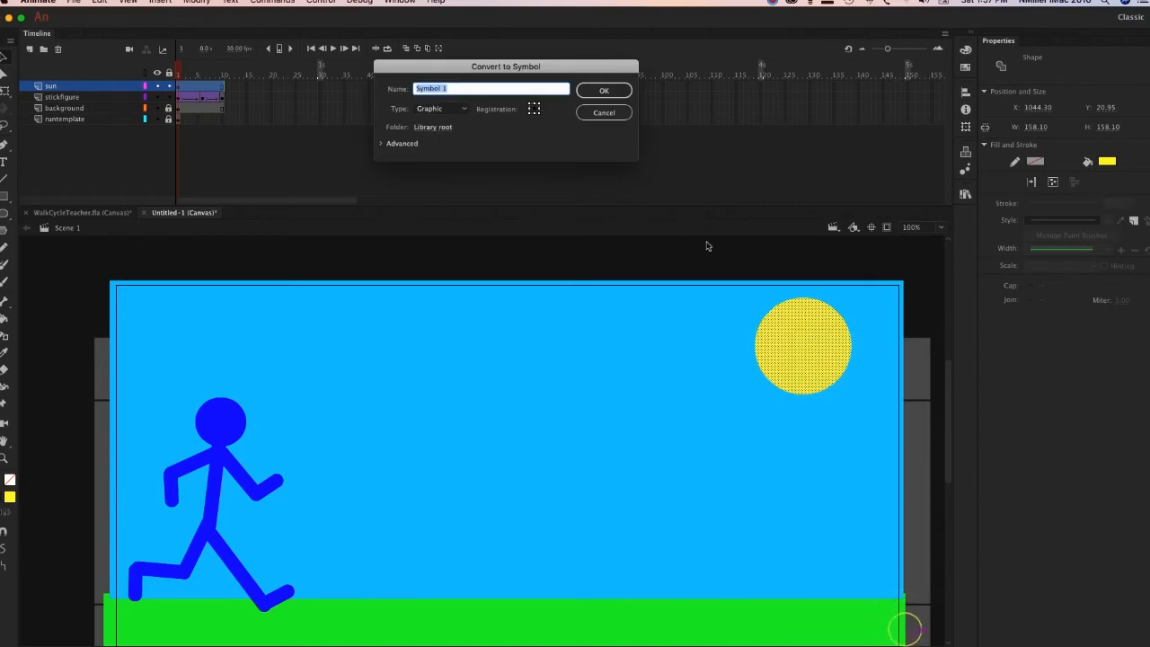
pyautogui.write('Sun')
pyautogui.press('Return')
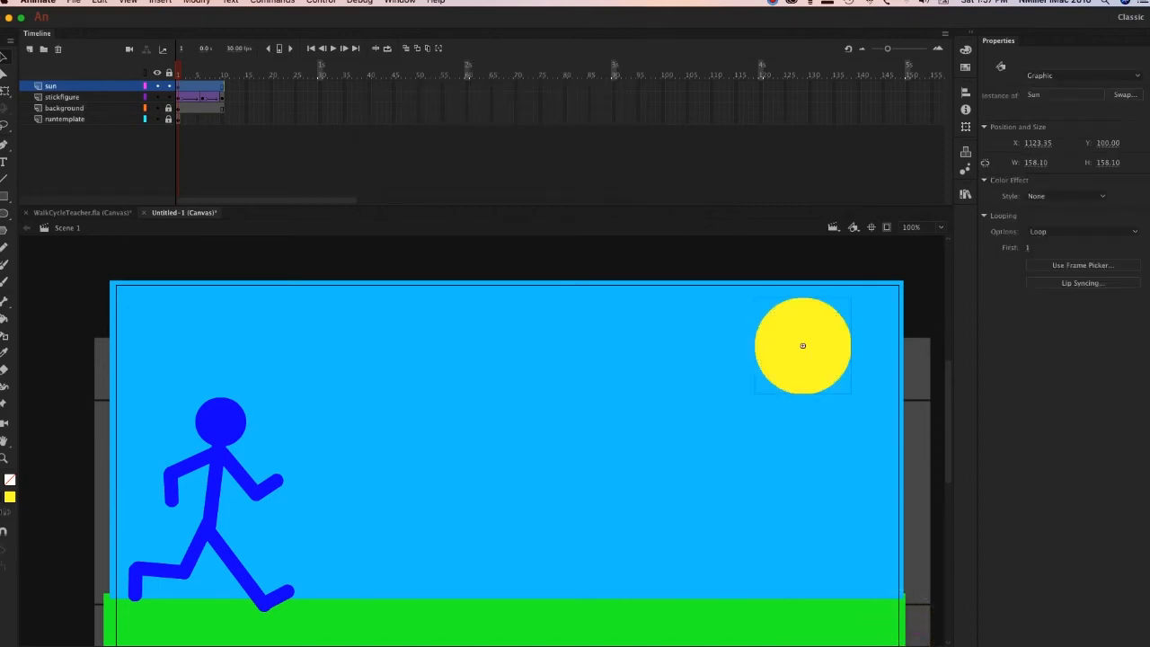
# Insert a keyframe at frame 10 of the sun layer and move the sun straight up past the stage's upper edge.
pyautogui.click(239, 85)
pyautogui.click(224, 87)
pyautogui.rightClick(222, 90)
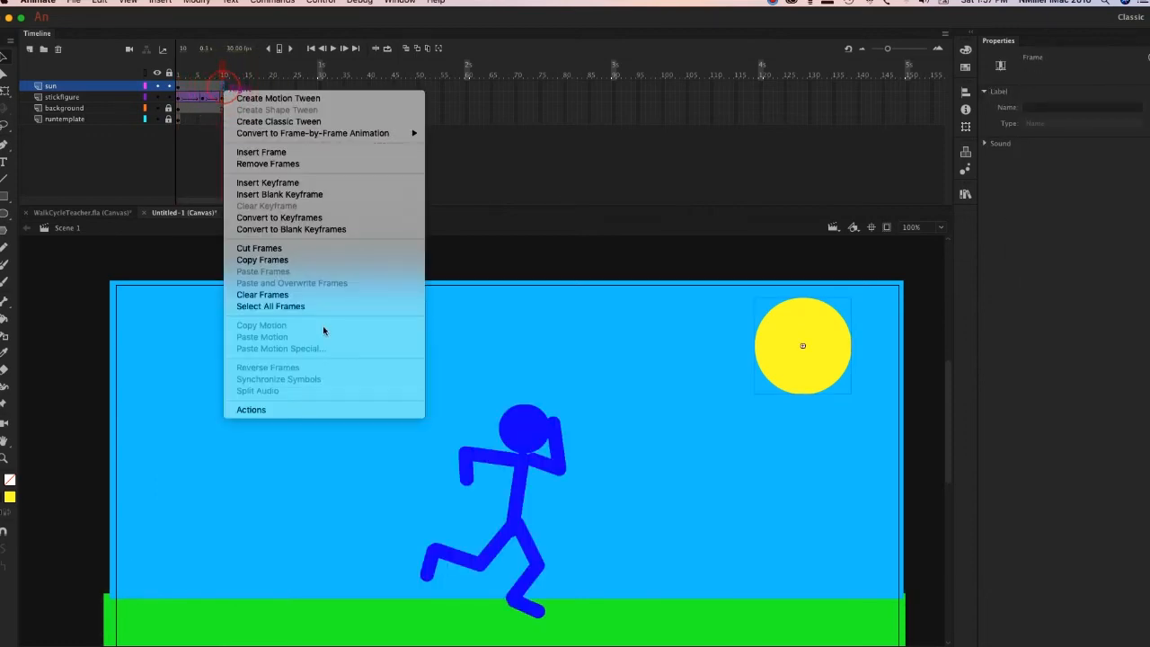
pyautogui.click(319, 185)
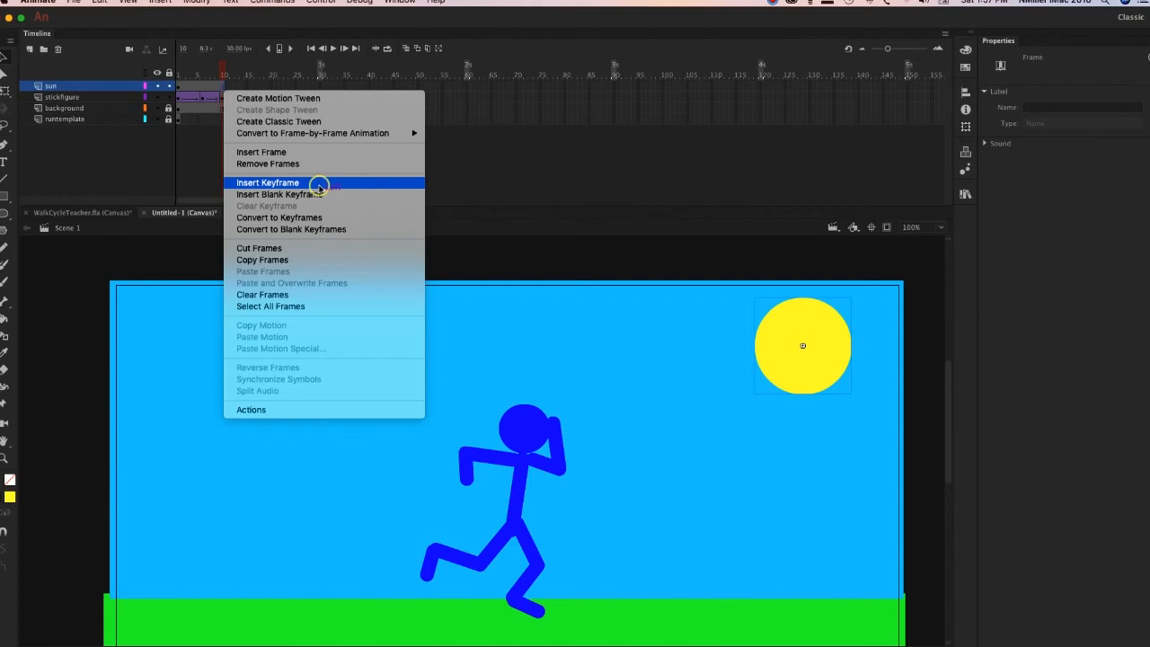
pyautogui.moveTo(818, 366); pyautogui.dragTo(818, 260)
# Create a classic tween between the sun layer's two keyframes and scrub back through the frames to preview it.
pyautogui.click(201, 87)
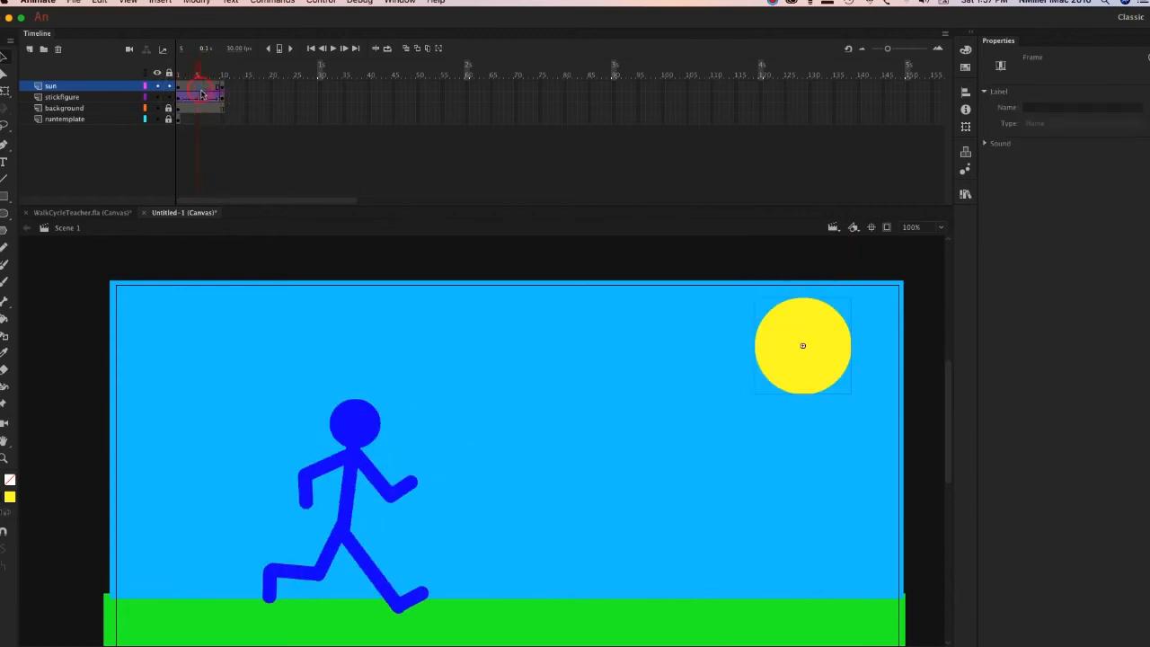
pyautogui.rightClick(200, 91)
pyautogui.click(277, 124)
pyautogui.moveTo(206, 70)
pyautogui.mouseDown()
pyautogui.moveTo(234, 81)
pyautogui.moveTo(156, 84)
pyautogui.moveTo(270, 84)
pyautogui.moveTo(188, 83)
pyautogui.mouseUp()
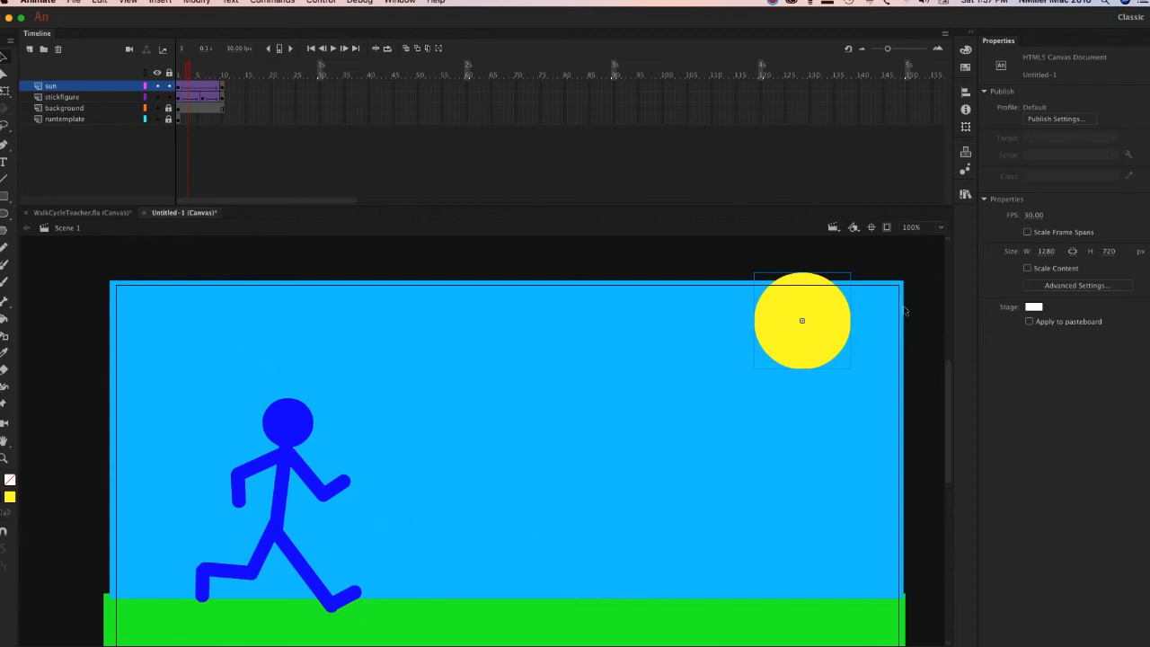
# Open the Sun symbol for editing, rename its layer Sun, and return to Scene 1.
pyautogui.doubleClick(831, 351)
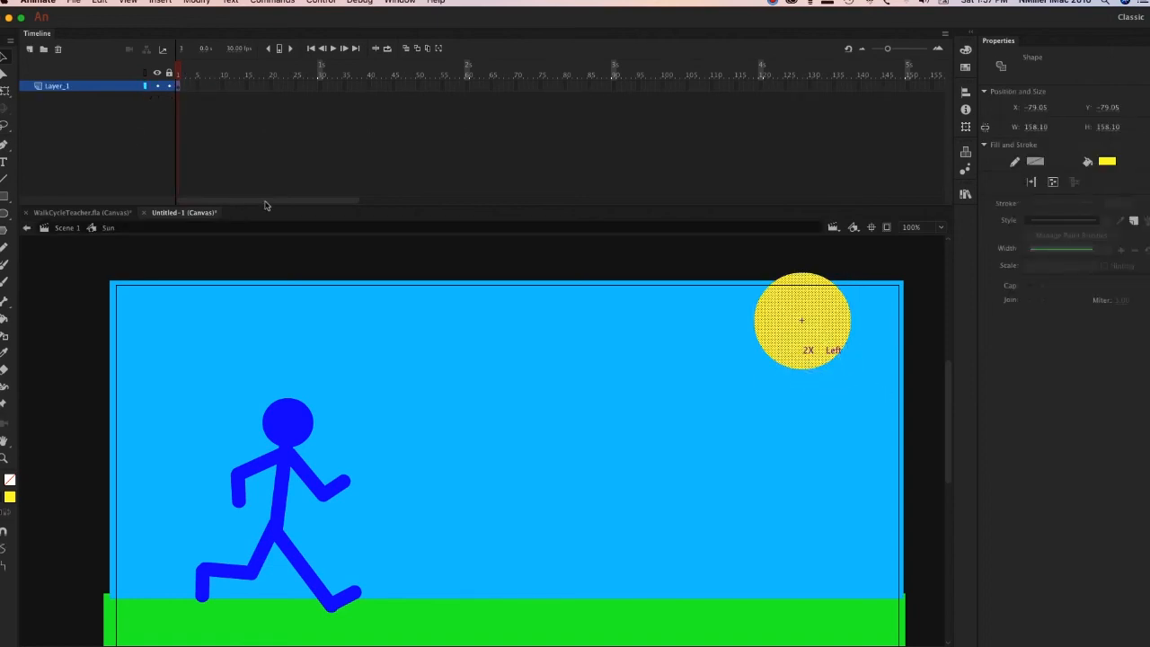
pyautogui.click(57, 86)
pyautogui.doubleClick(57, 86)
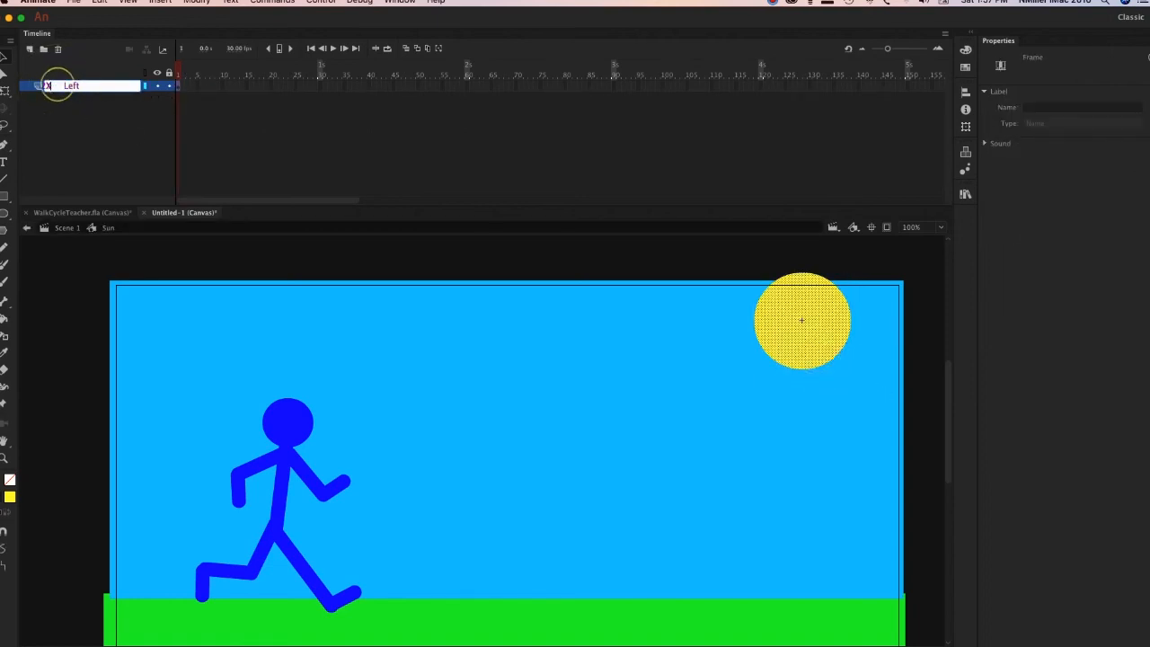
pyautogui.write('Sun')
pyautogui.press('Return')
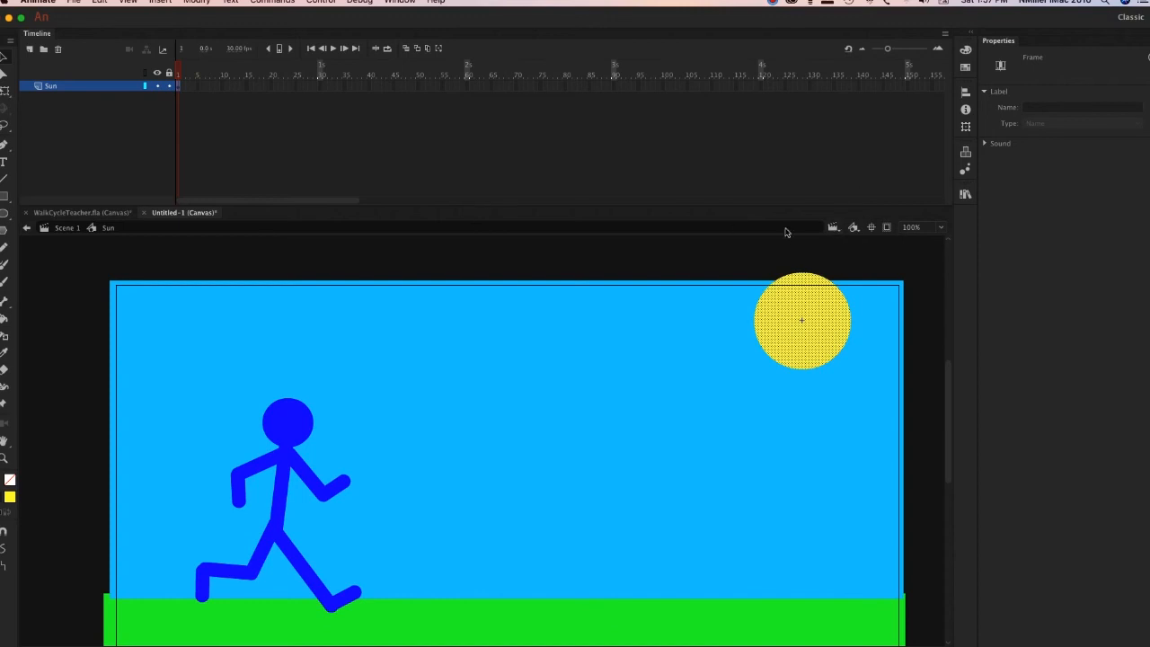
pyautogui.click(182, 87)
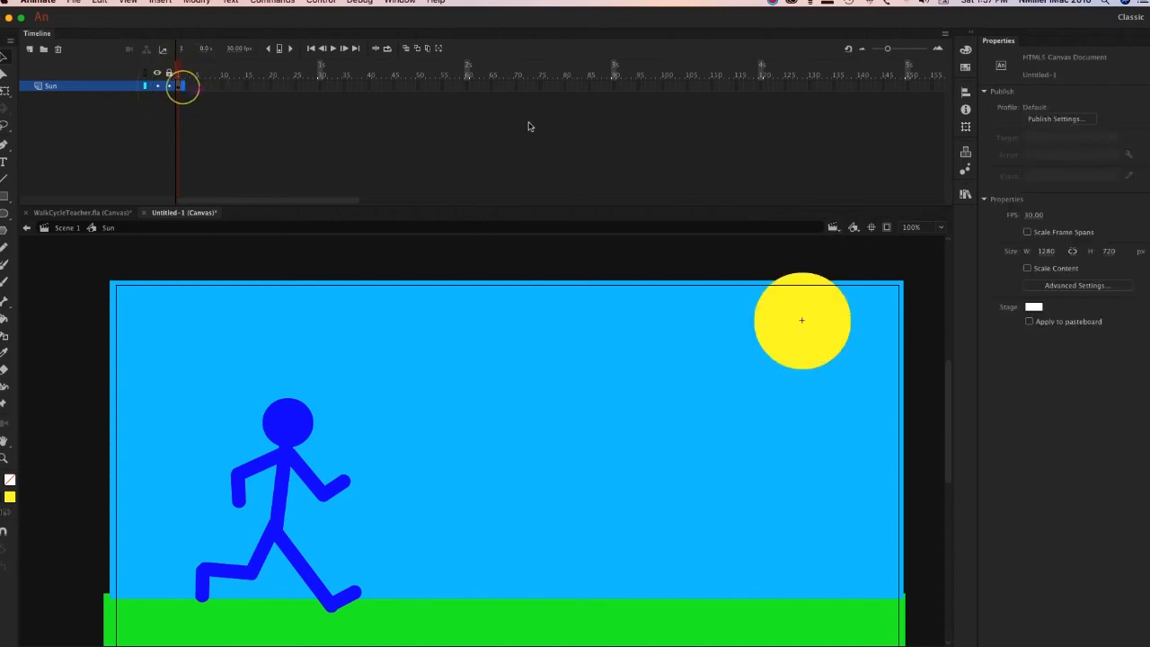
pyautogui.click(59, 229)
# Save the file to the Desktop as an Animate Document named RunCycle followed by the author's full name.
pyautogui.press('super+s')
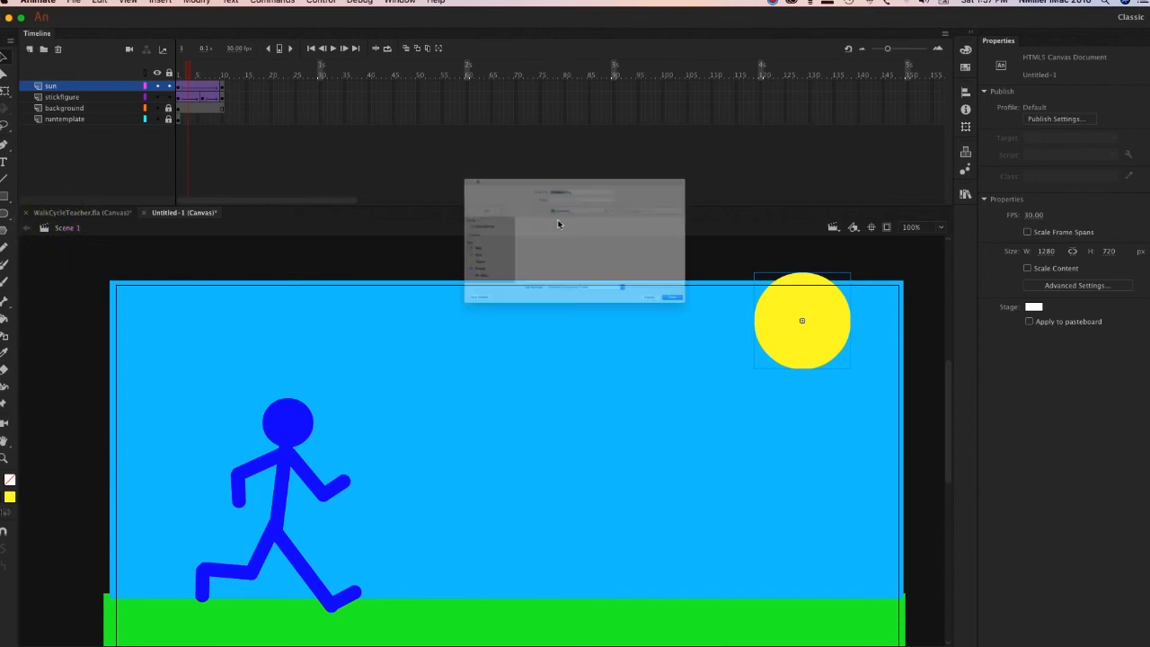
pyautogui.write('RunCycleNancyMille')
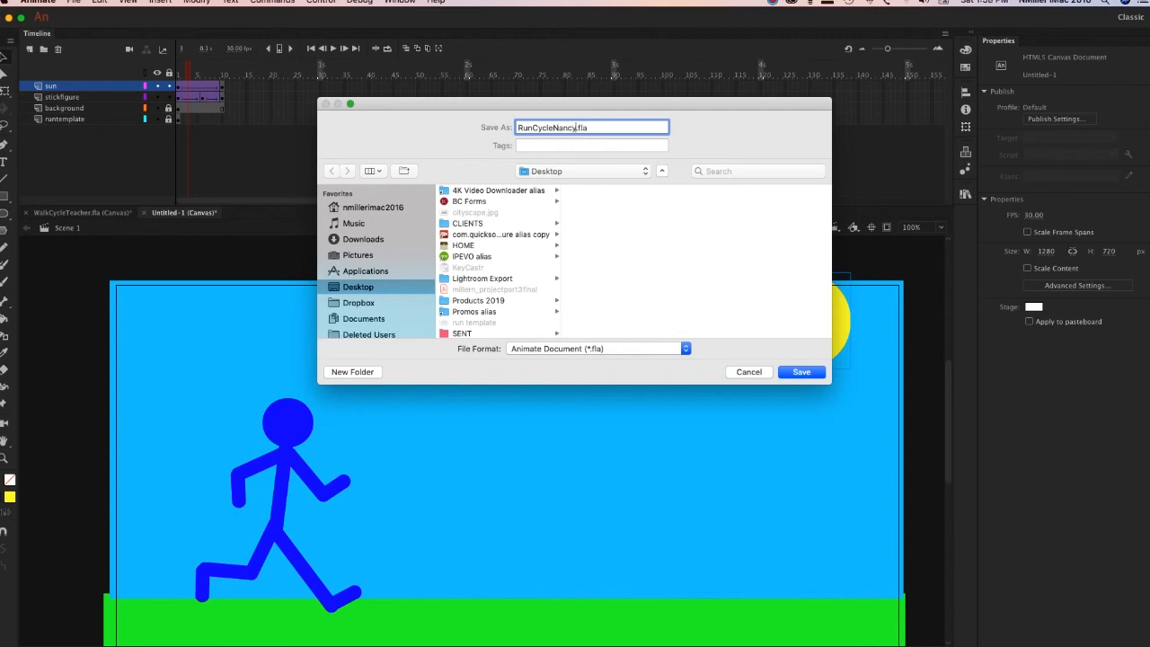
pyautogui.write('r')
pyautogui.click(799, 374)
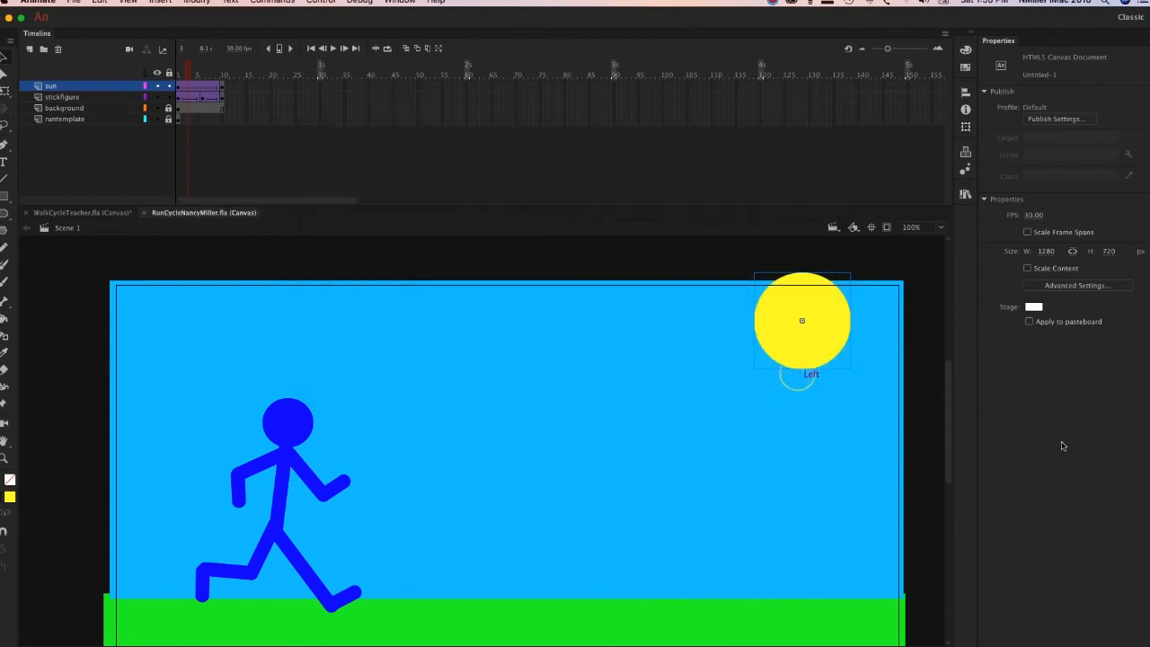